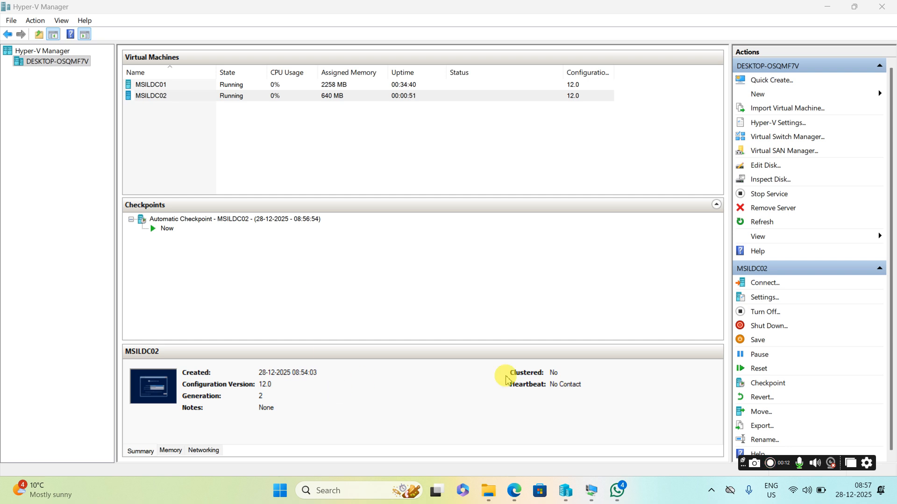
# Step: Bring up the MSILDC02 console and keep English (United States) as the install language
pyautogui.moveTo(569, 496)
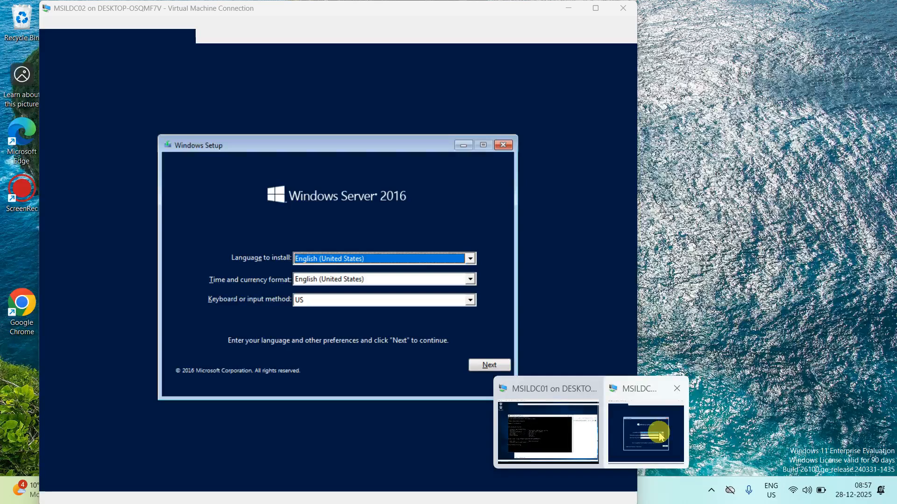
pyautogui.click(660, 435)
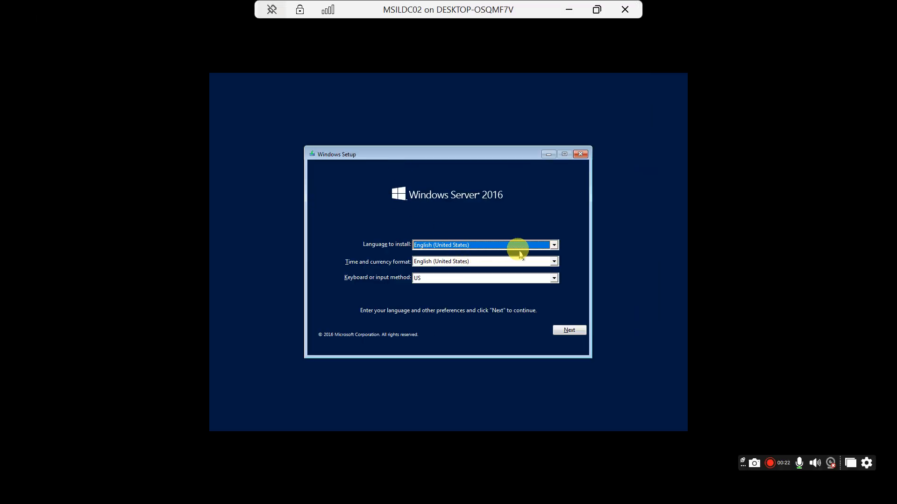
pyautogui.click(554, 246)
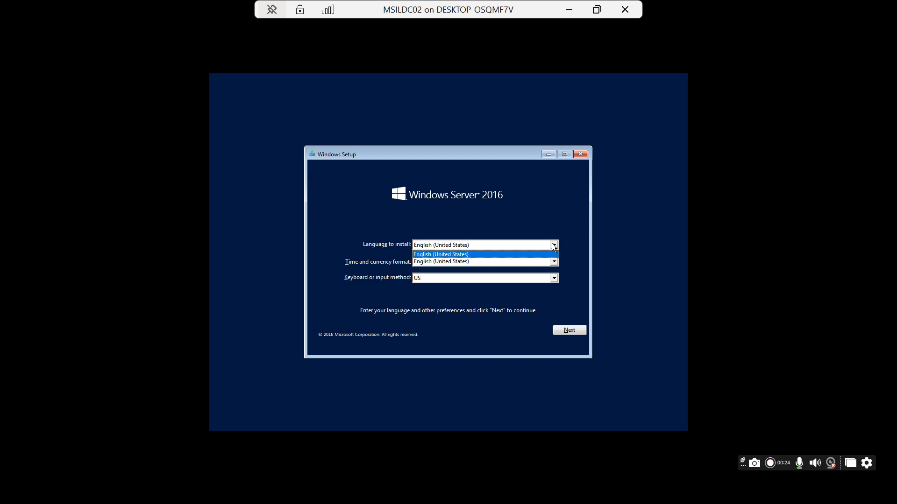
pyautogui.click(554, 246)
# Step: Set the time and currency format to English (India) and continue past language settings
pyautogui.click(554, 262)
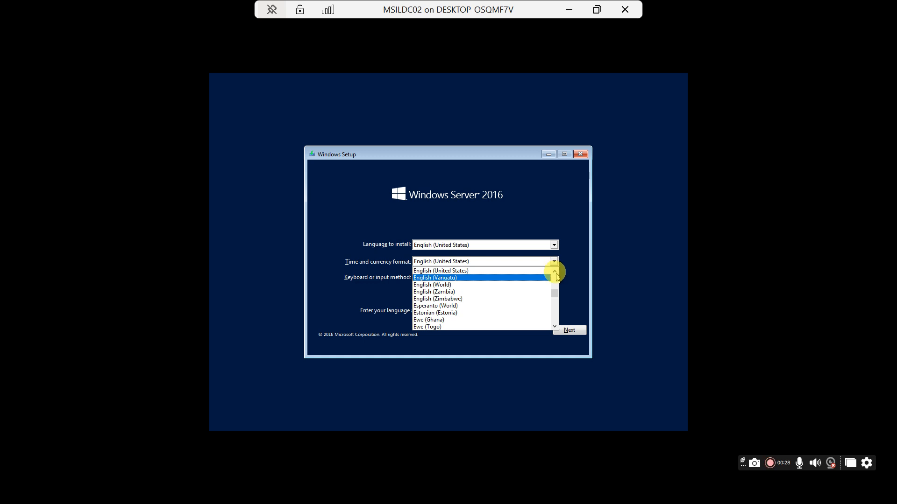
pyautogui.click(555, 273)
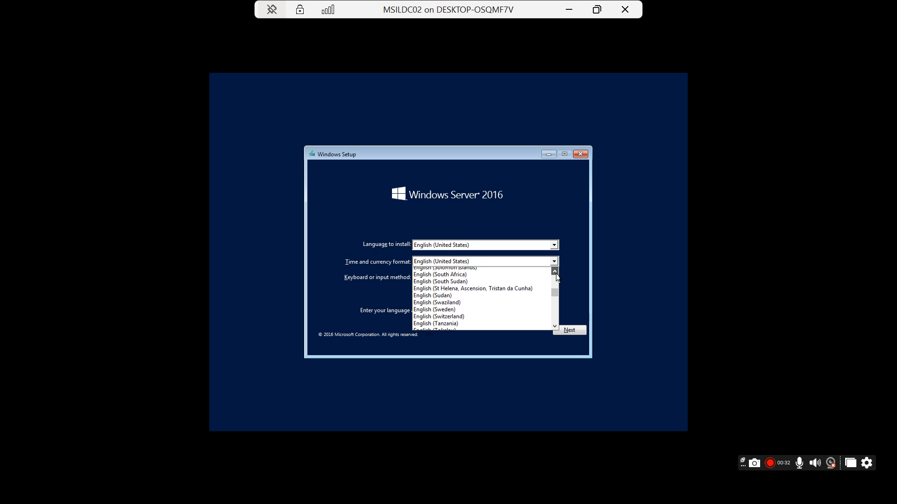
pyautogui.click(555, 273)
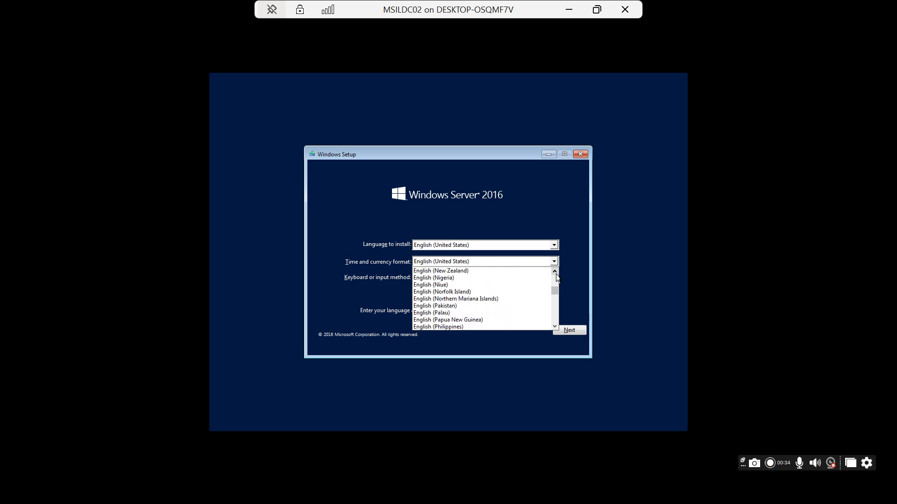
pyautogui.click(555, 272)
pyautogui.click(555, 272)
pyautogui.click(555, 272)
pyautogui.click(554, 271)
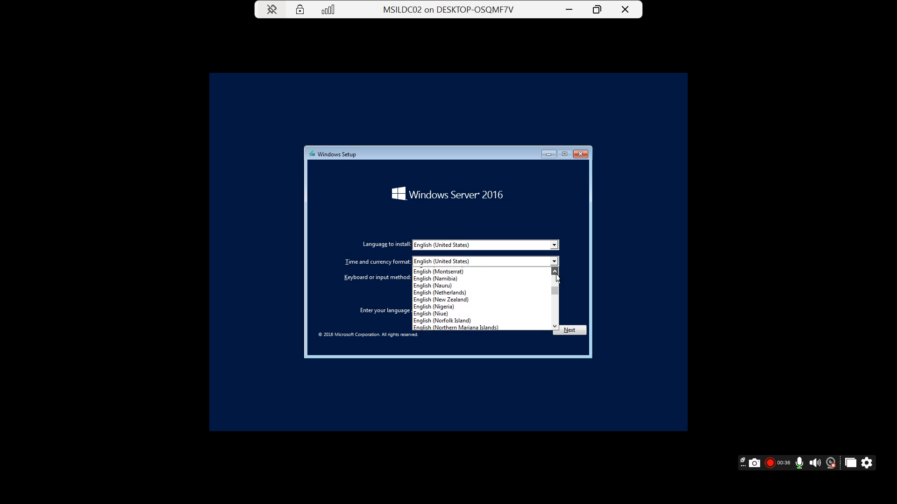
pyautogui.click(555, 272)
pyautogui.click(554, 272)
pyautogui.click(555, 272)
pyautogui.click(555, 271)
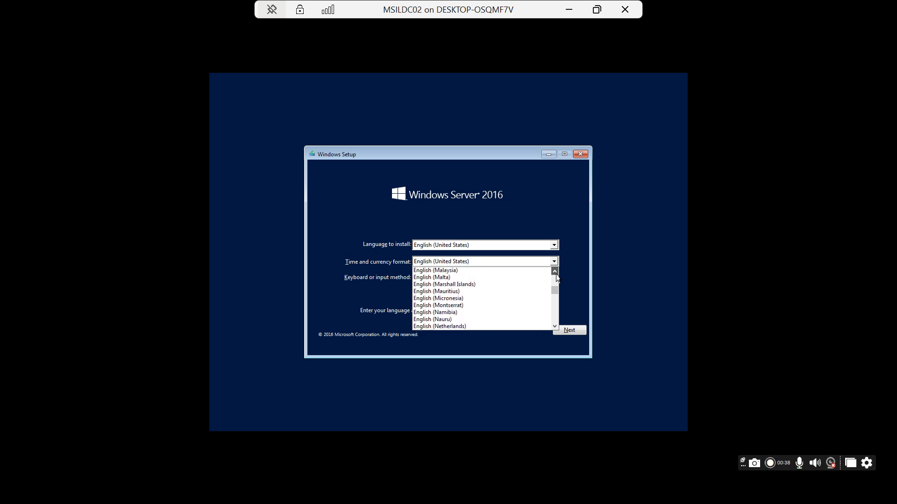
pyautogui.click(555, 272)
pyautogui.click(554, 272)
pyautogui.click(555, 272)
pyautogui.click(555, 272)
pyautogui.click(555, 272)
pyautogui.click(555, 272)
pyautogui.click(555, 271)
pyautogui.click(555, 272)
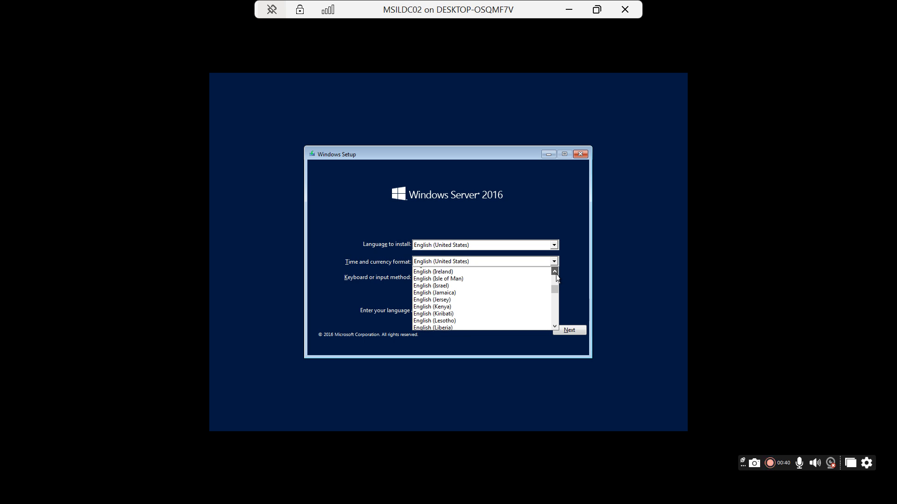
pyautogui.click(554, 272)
pyautogui.click(554, 272)
pyautogui.click(554, 272)
pyautogui.click(555, 272)
pyautogui.scroll(1, 439, 311)
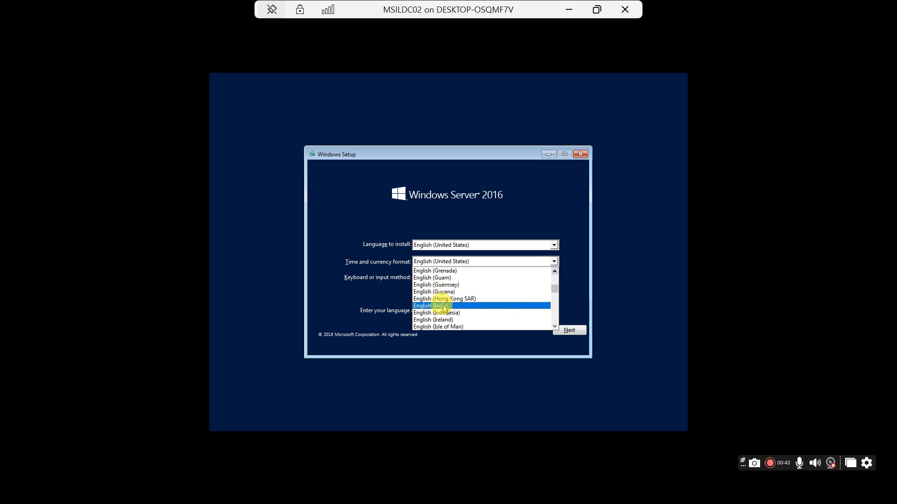
pyautogui.click(439, 311)
pyautogui.click(561, 331)
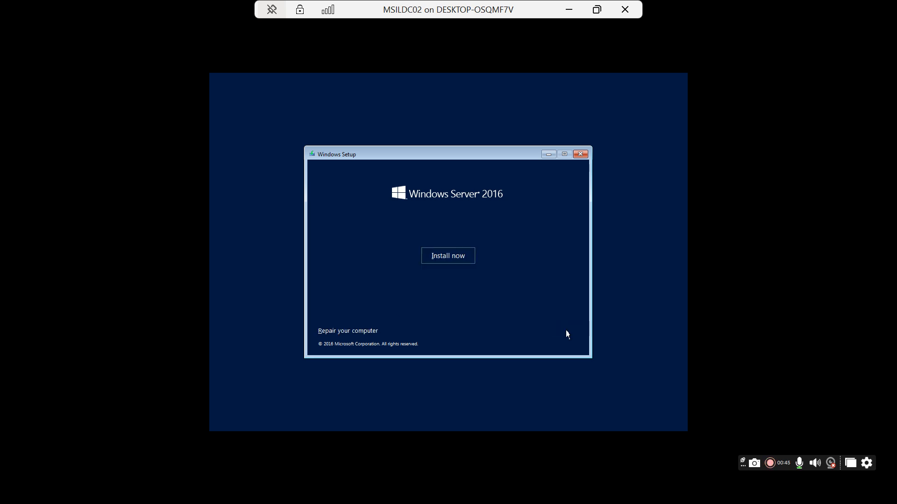
# Step: Start the installation and choose Datacenter Evaluation (Desktop Experience)
pyautogui.click(448, 257)
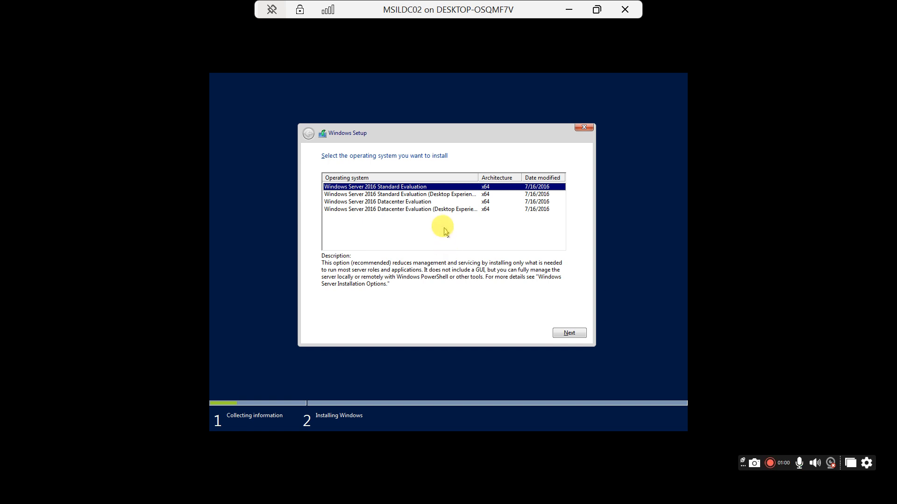
pyautogui.click(416, 210)
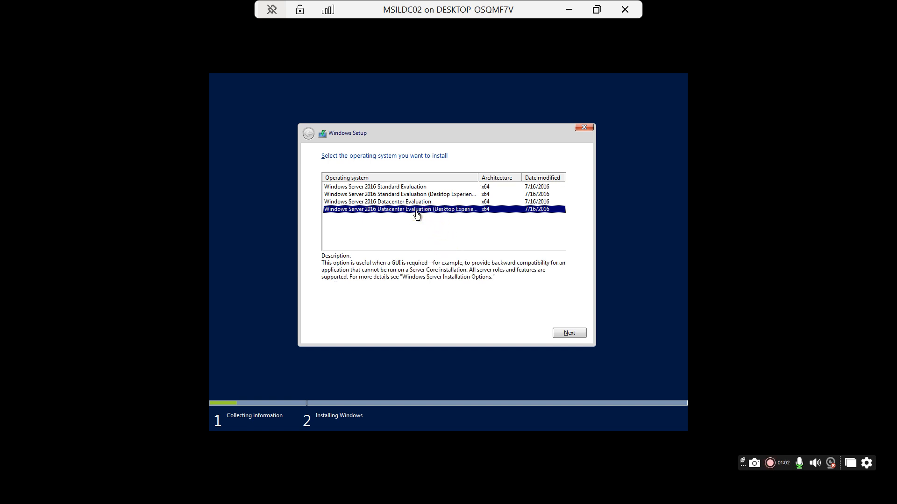
pyautogui.click(570, 333)
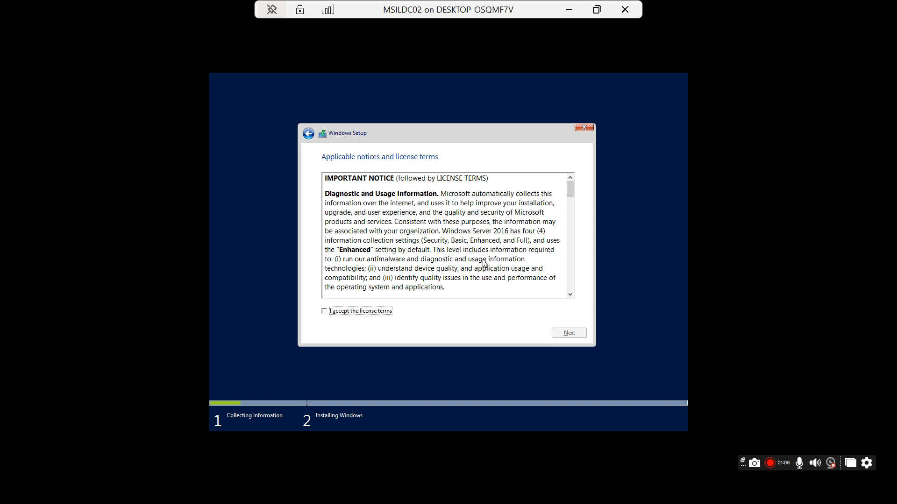
# Step: Accept the licence terms and custom-install onto Drive 0's unallocated space
pyautogui.click(353, 313)
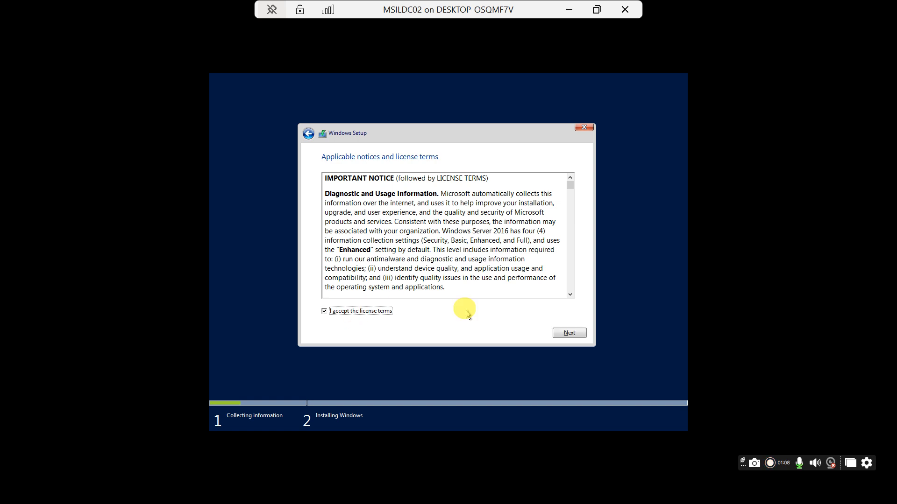
pyautogui.click(577, 336)
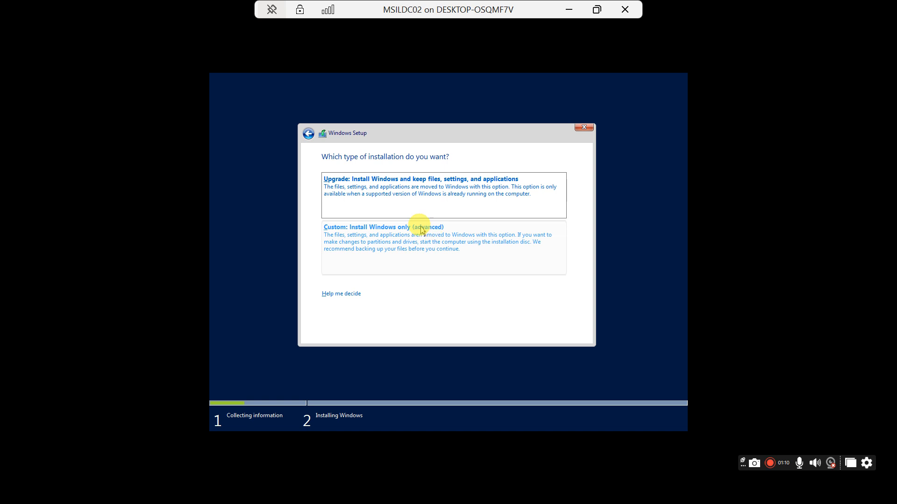
pyautogui.click(355, 235)
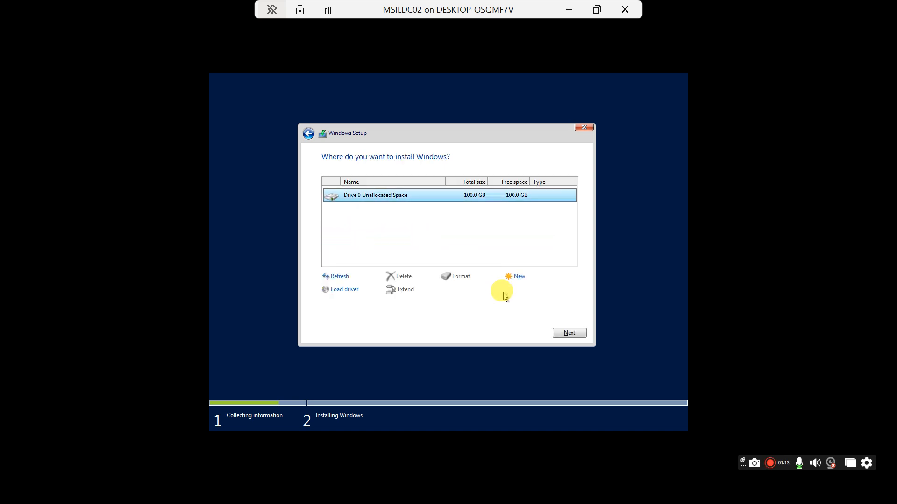
pyautogui.click(564, 333)
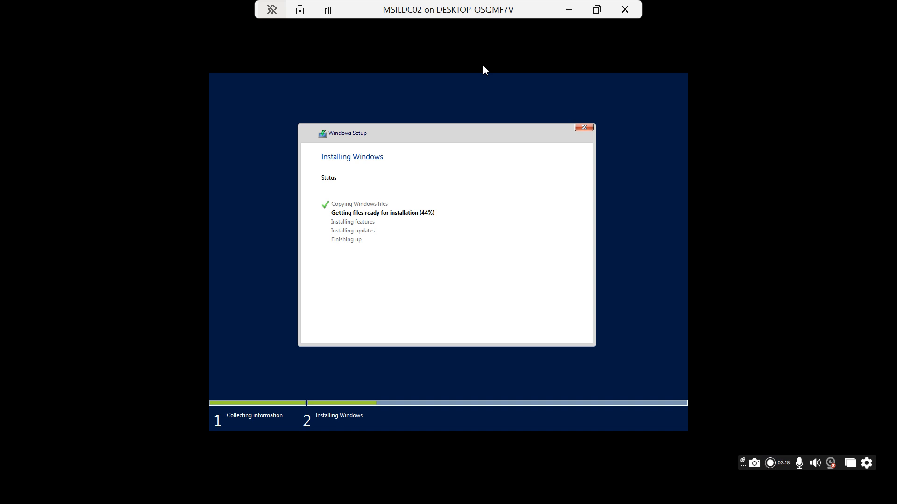
# Step: Minimise the MSILDC02 console and switch to the MSILDC01 virtual machine
pyautogui.click(569, 11)
pyautogui.click(570, 10)
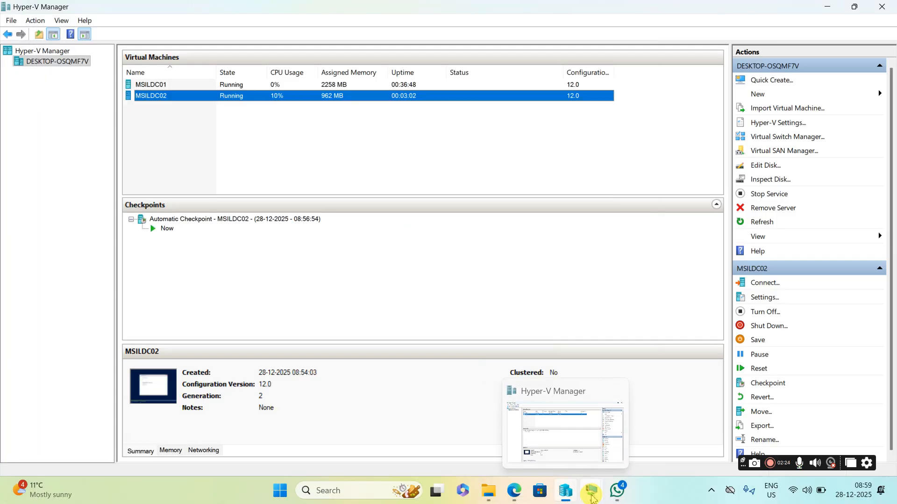
pyautogui.moveTo(591, 497)
pyautogui.click(560, 450)
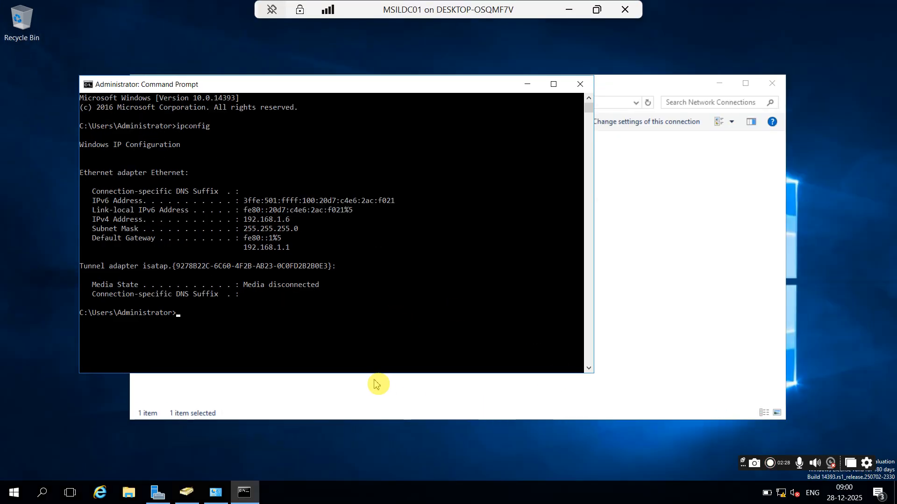
# Step: Turn off Windows Firewall on MSILDC01 for domain, private and public networks, then minimise
pyautogui.click(45, 495)
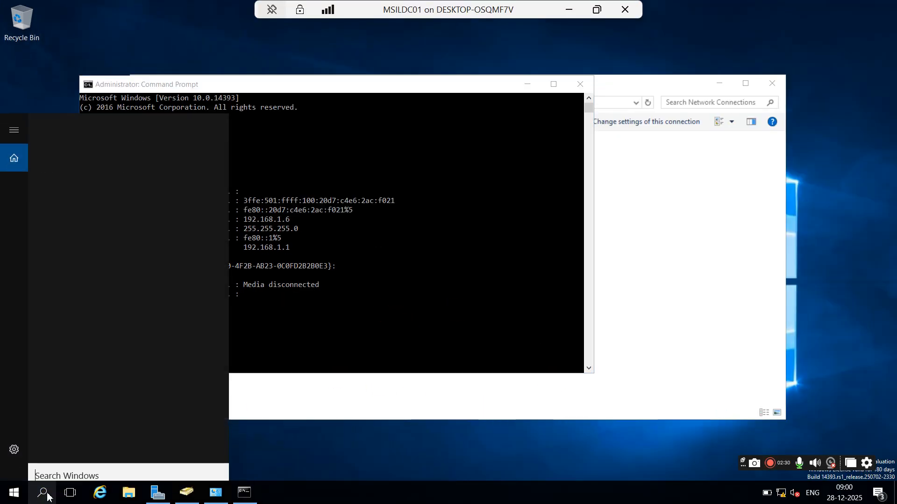
pyautogui.write('fire')
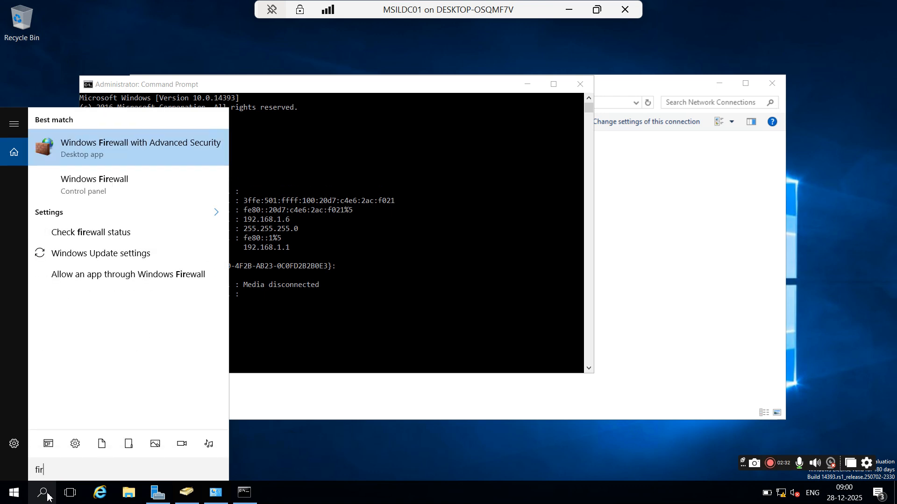
pyautogui.click(96, 186)
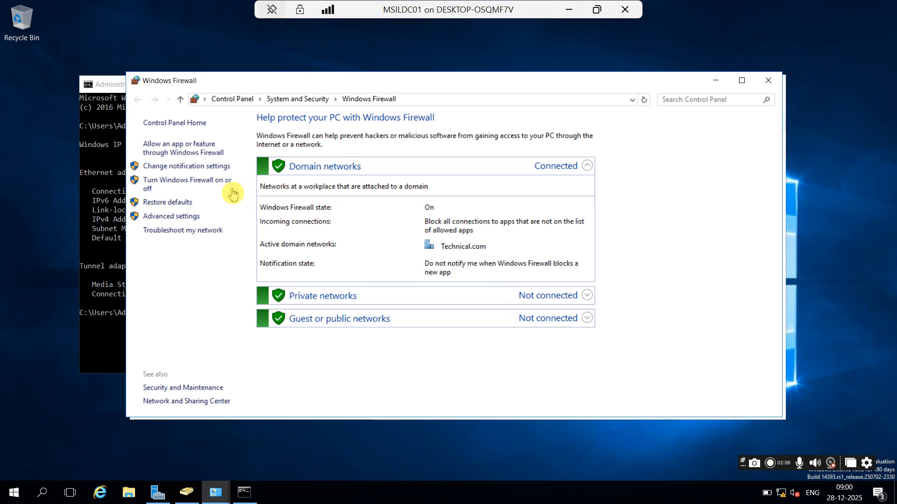
pyautogui.click(207, 184)
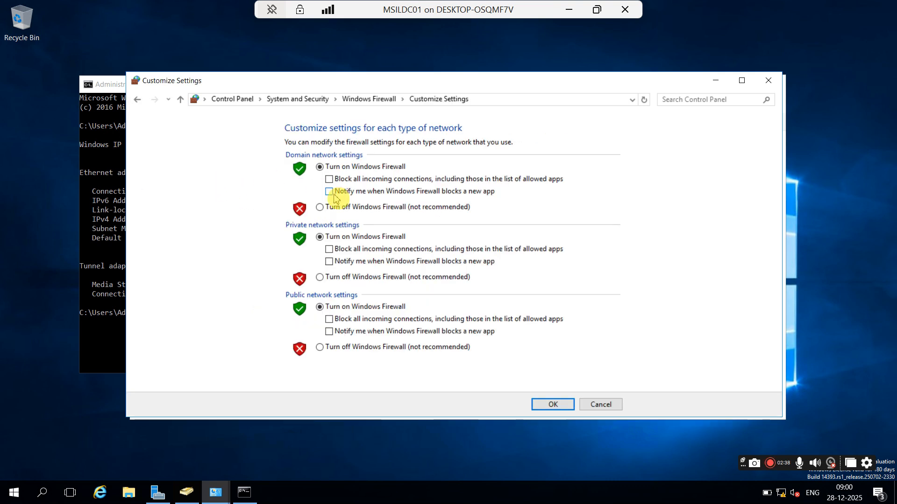
pyautogui.click(320, 208)
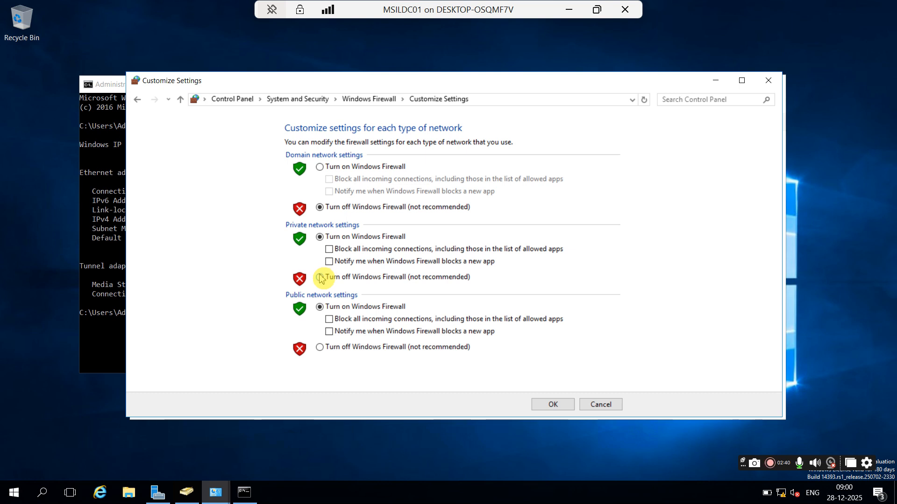
pyautogui.click(343, 276)
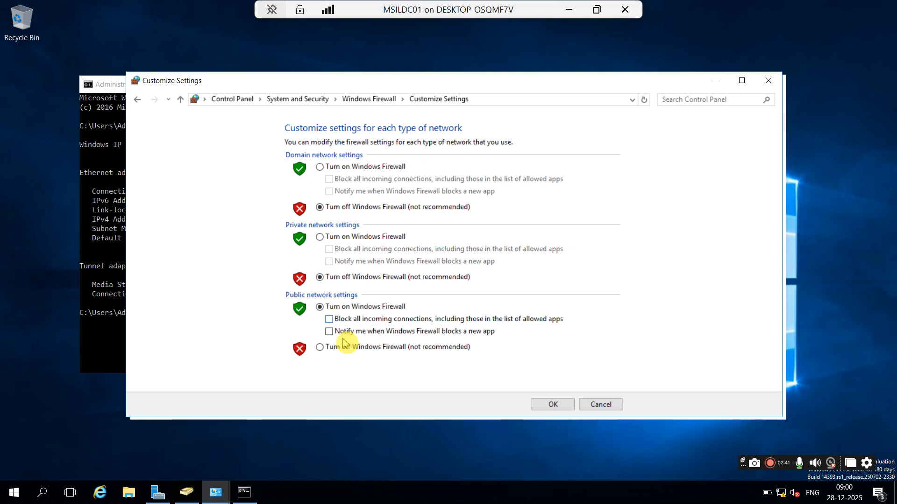
pyautogui.click(321, 348)
pyautogui.click(544, 405)
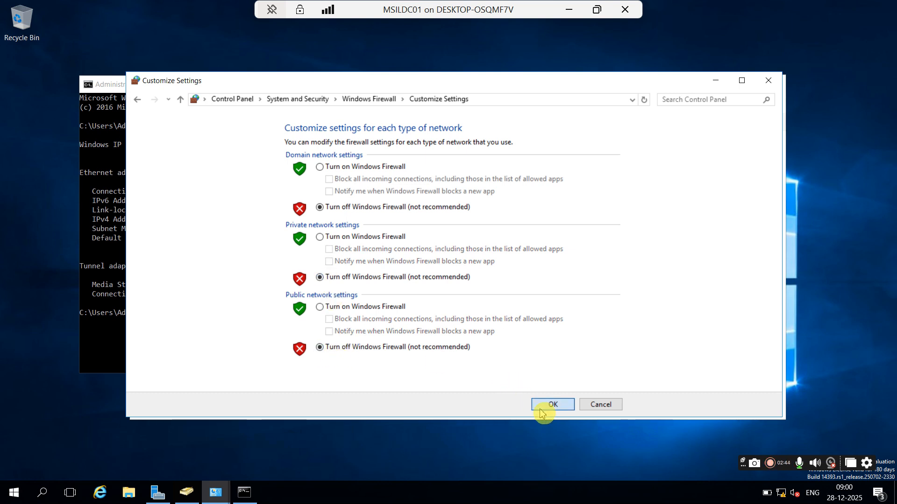
pyautogui.click(715, 81)
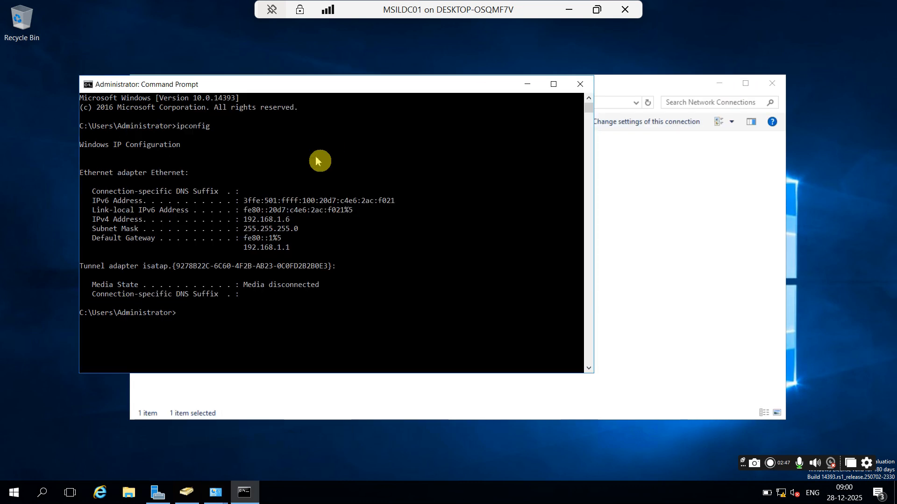
pyautogui.click(570, 9)
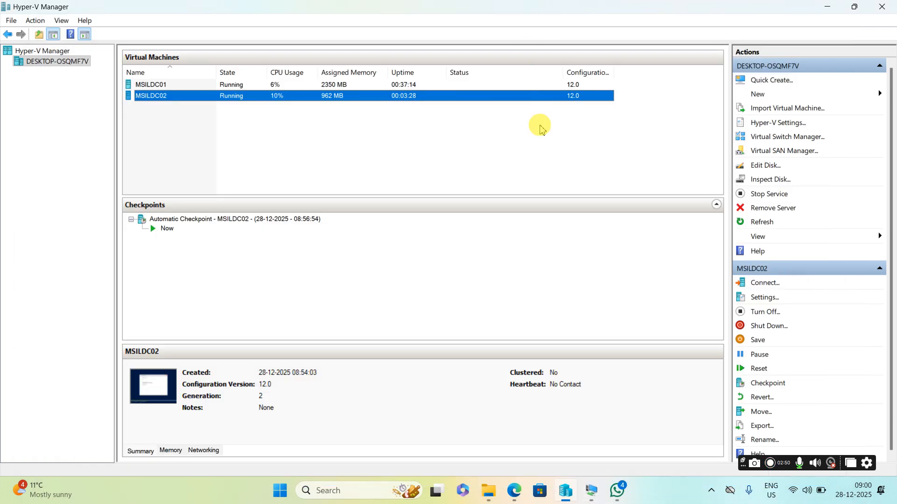
# Step: Check the MSILDC02 console, then bring MSILDC01's console with its ipconfig output forward
pyautogui.moveTo(596, 490)
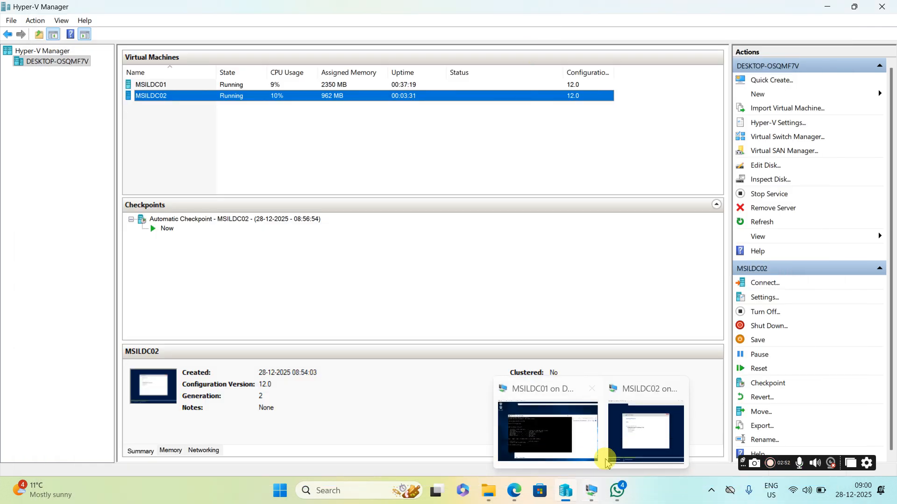
pyautogui.click(626, 451)
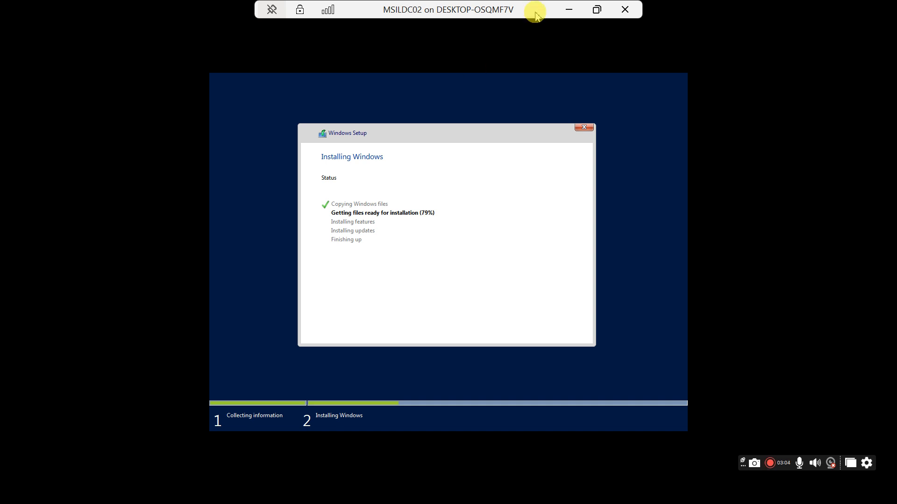
pyautogui.click(569, 12)
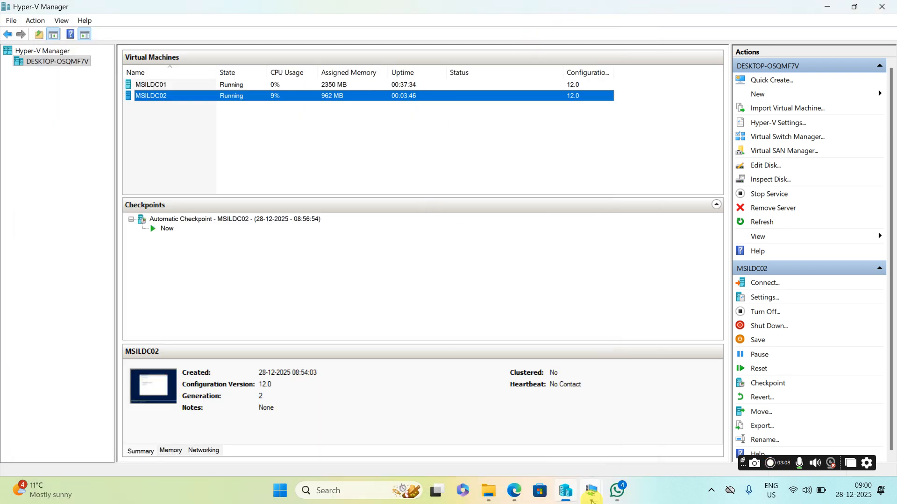
pyautogui.moveTo(592, 502)
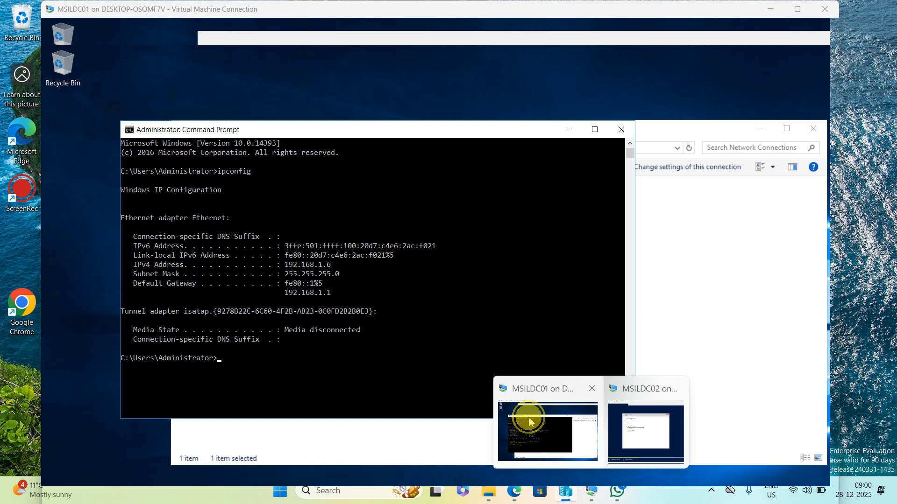
pyautogui.click(527, 416)
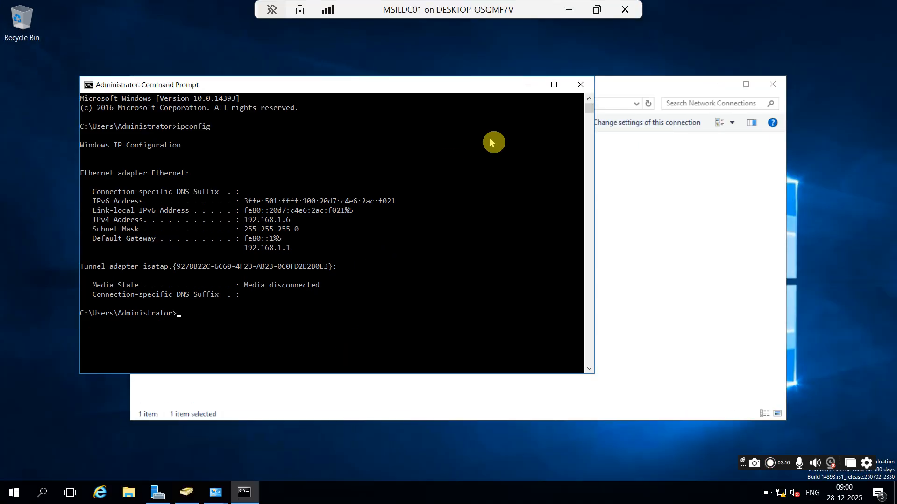
# Step: Rerun ipconfig in MSILDC01's Command Prompt, then minimise it
pyautogui.click(440, 148)
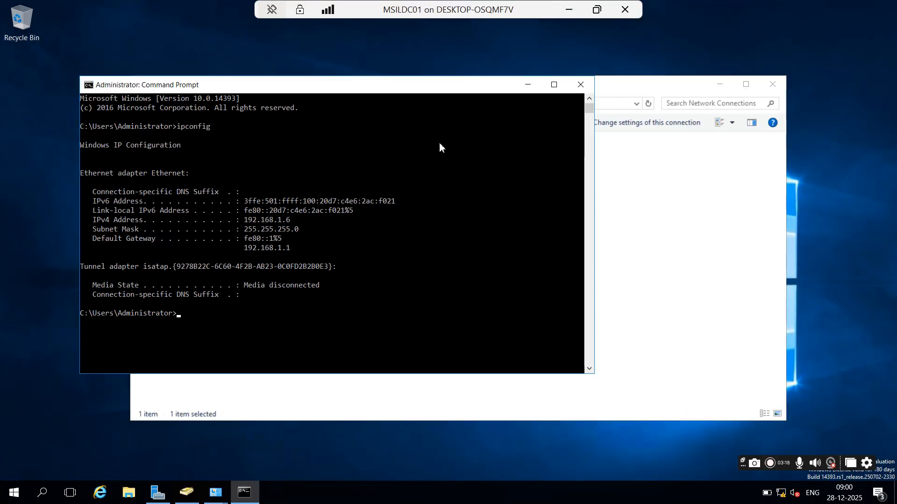
pyautogui.press('Up')
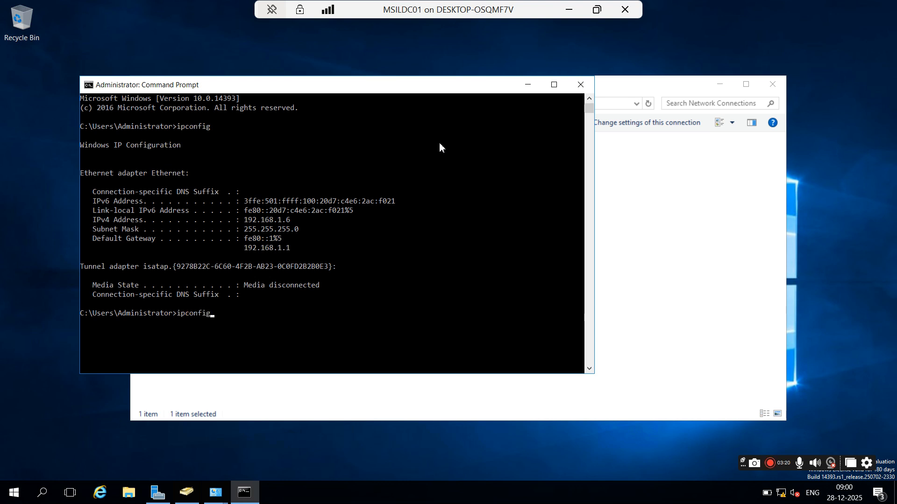
pyautogui.press('Return')
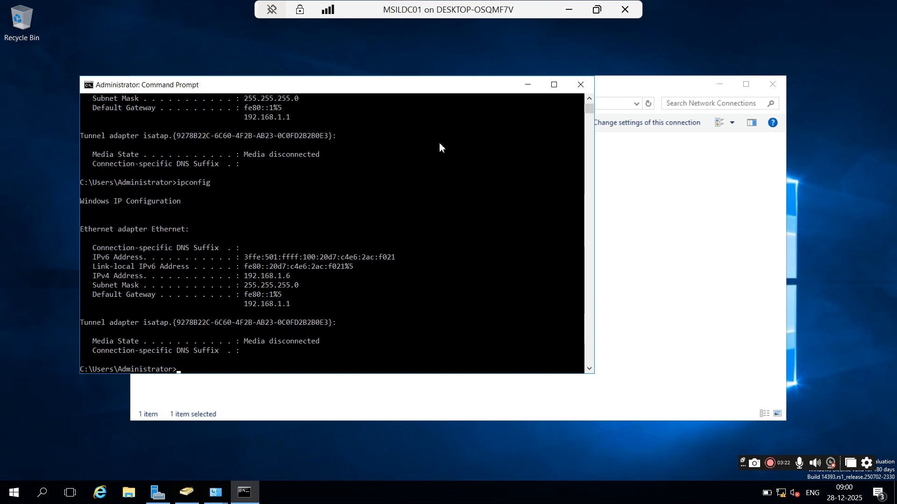
pyautogui.click(528, 84)
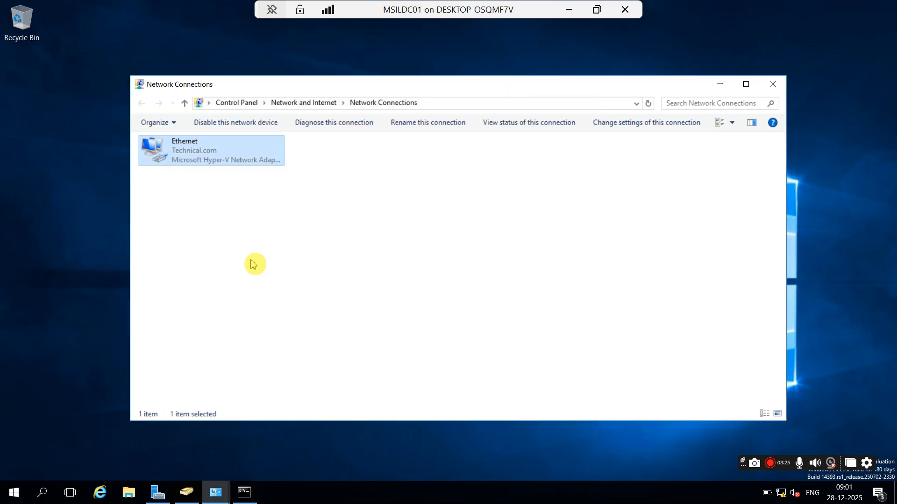
# Step: In ADUC, view Technical.com's Domain Controllers with a wider Site column, then minimise the session
pyautogui.click(186, 492)
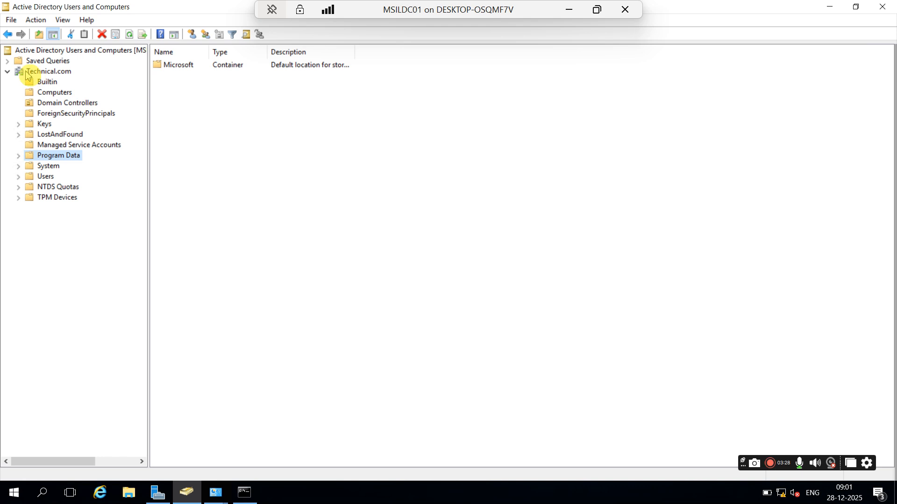
pyautogui.click(48, 72)
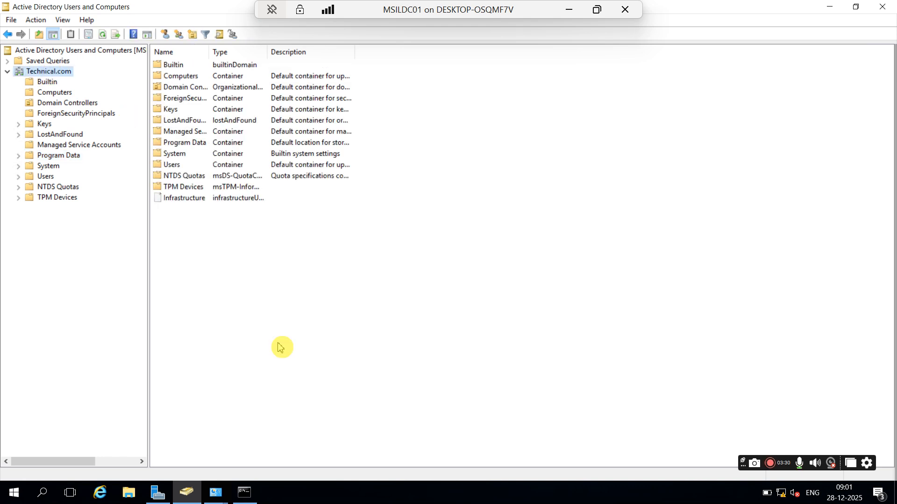
pyautogui.click(54, 94)
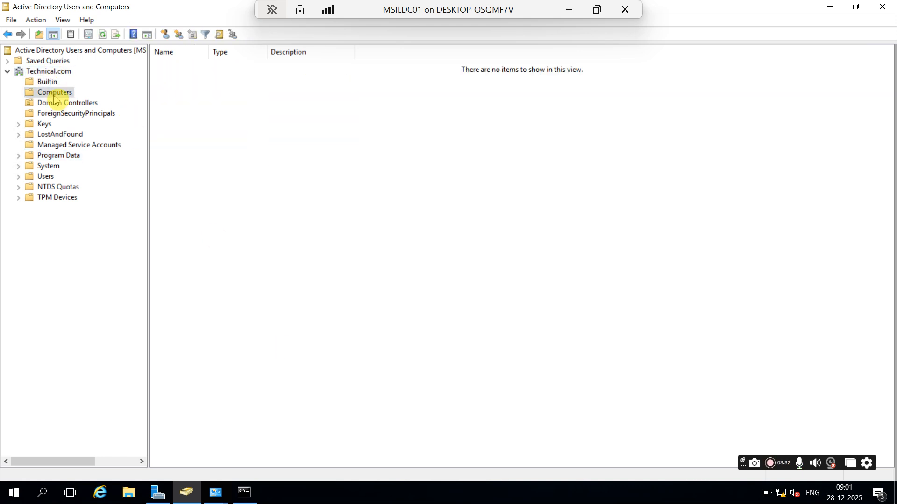
pyautogui.click(70, 102)
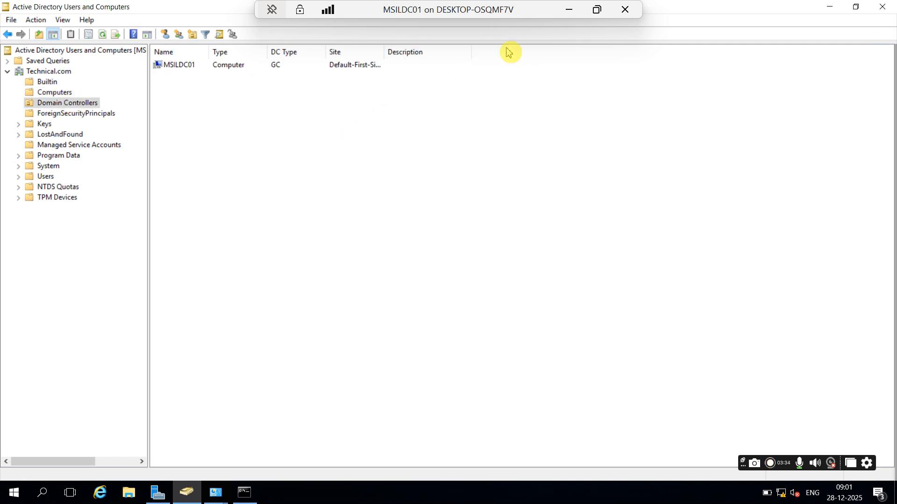
pyautogui.moveTo(385, 52); pyautogui.dragTo(481, 52)
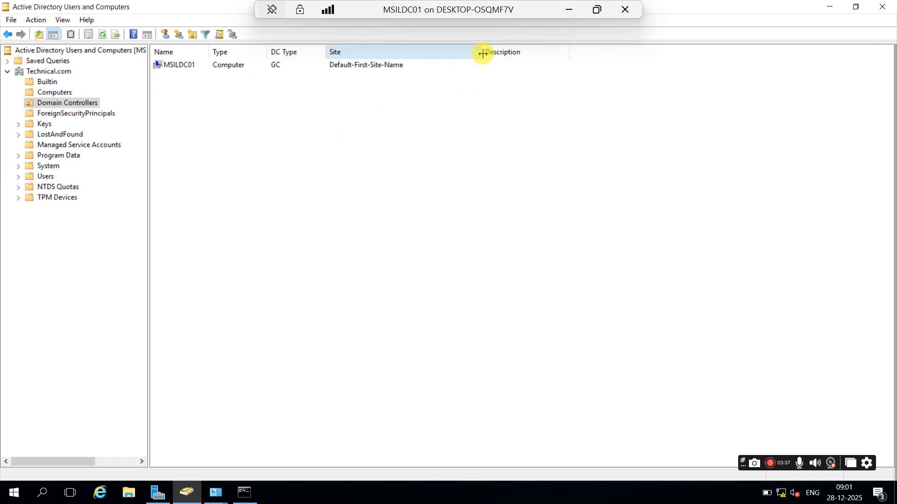
pyautogui.click(570, 10)
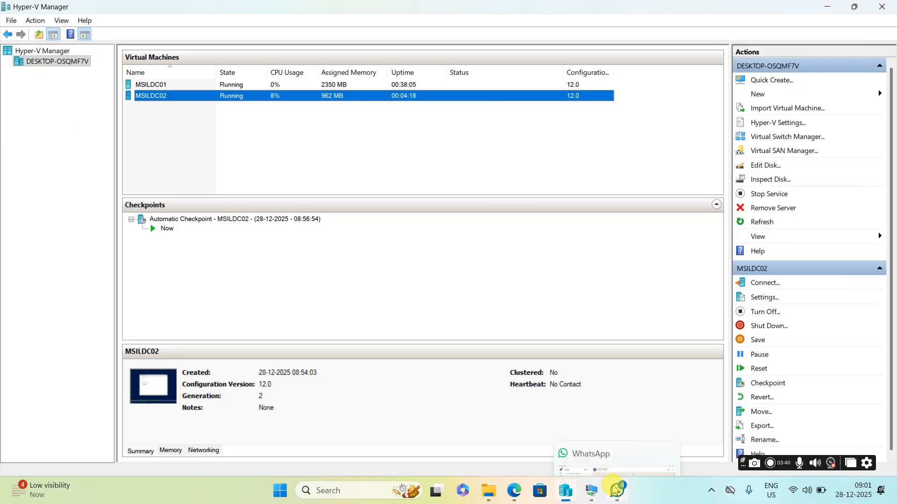
# Step: Restore the MSILDC02 console, now restarting at the Hyper-V startup screen
pyautogui.moveTo(592, 490)
pyautogui.click(625, 438)
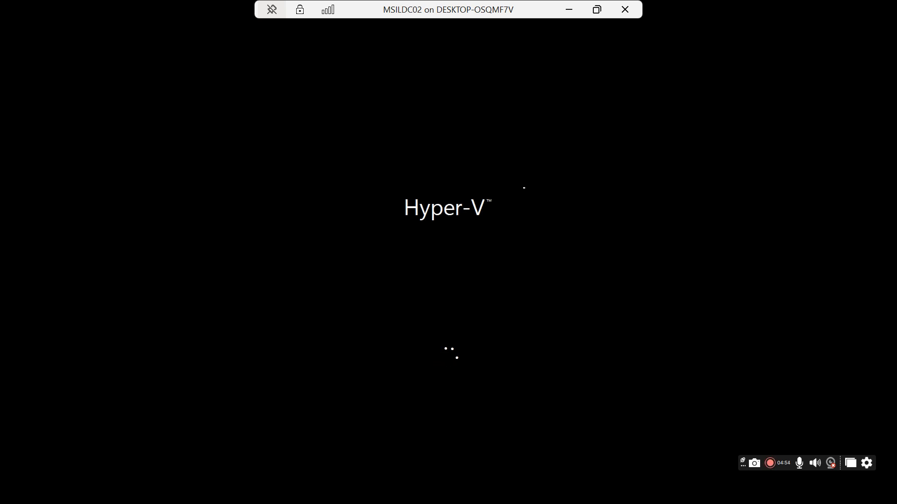
# Step: Toggle the MSILDC02 console out of and back into full screen while setup finishes
pyautogui.click(604, 7)
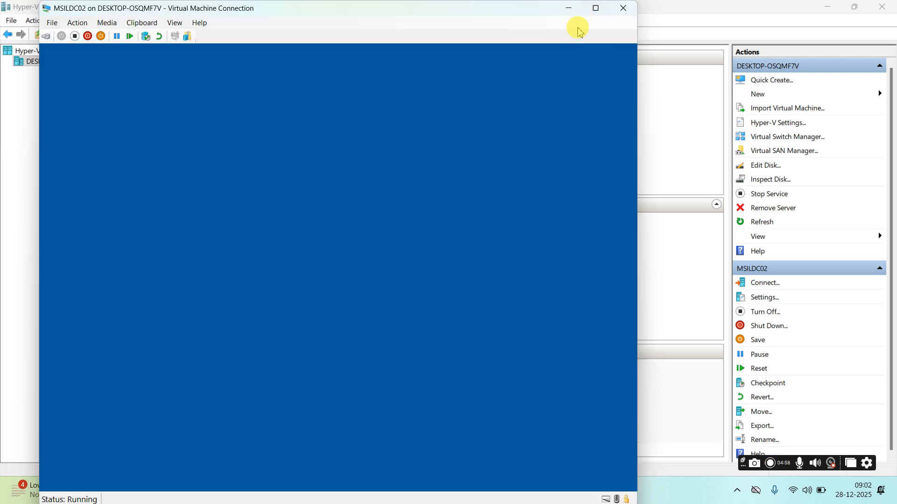
pyautogui.click(596, 8)
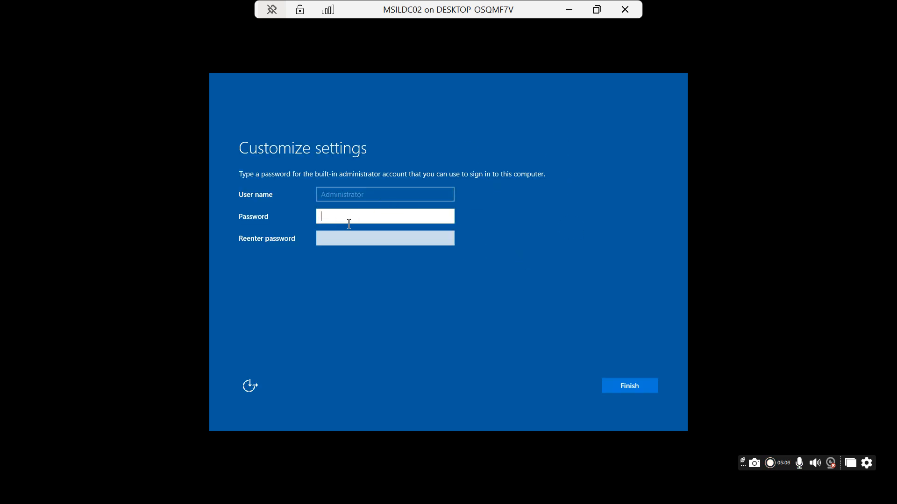
# Step: Enter and confirm the built-in Administrator password, then finish setup
pyautogui.write('P@ssw0rd123')
pyautogui.press('Tab')
pyautogui.write('P@ssw0r')
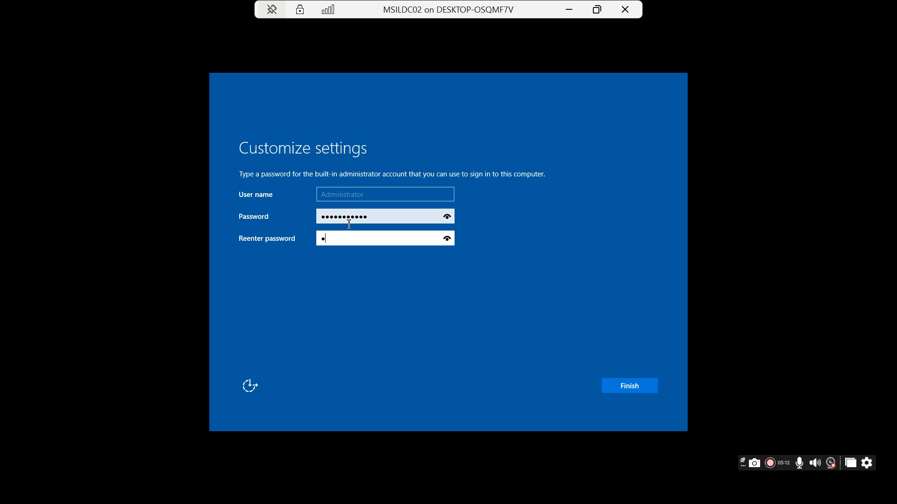
pyautogui.write('d123')
pyautogui.press('Return')
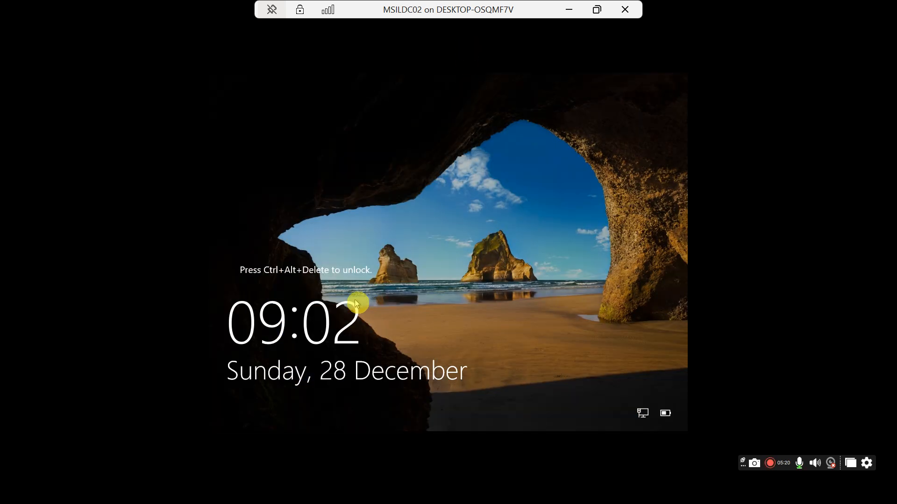
# Step: Send Ctrl+Alt+Delete from the Action menu and sign in as Administrator with the account password
pyautogui.click(596, 9)
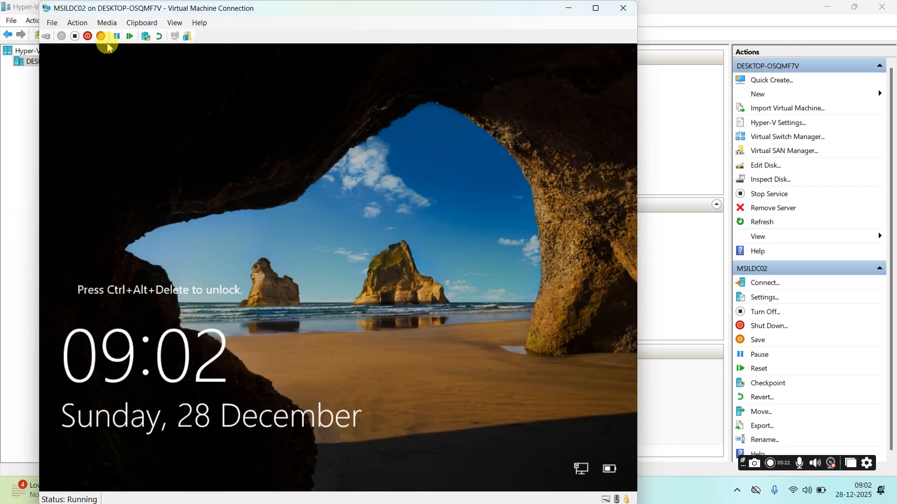
pyautogui.click(78, 22)
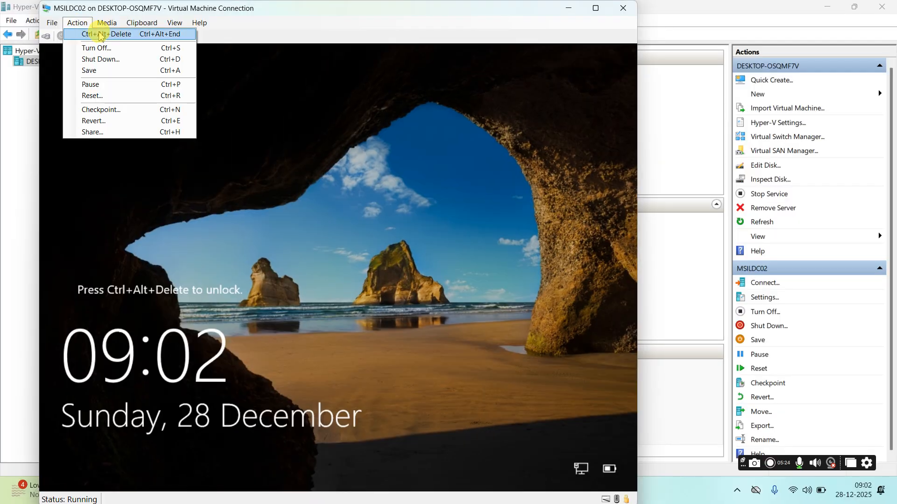
pyautogui.click(96, 33)
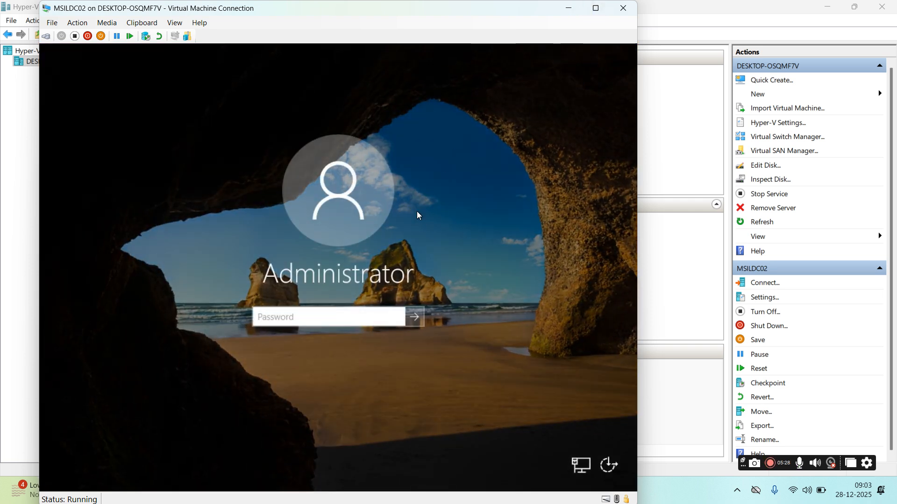
pyautogui.write('•••••••••••')
pyautogui.press('Return')
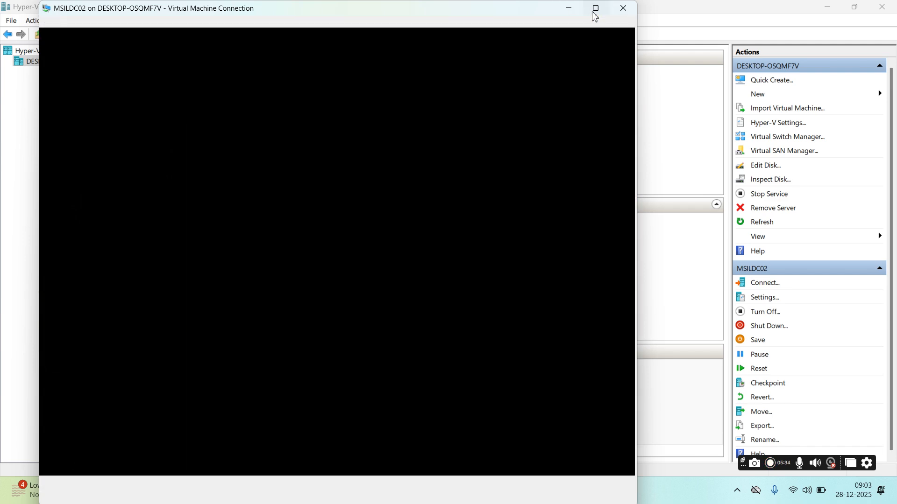
pyautogui.click(593, 14)
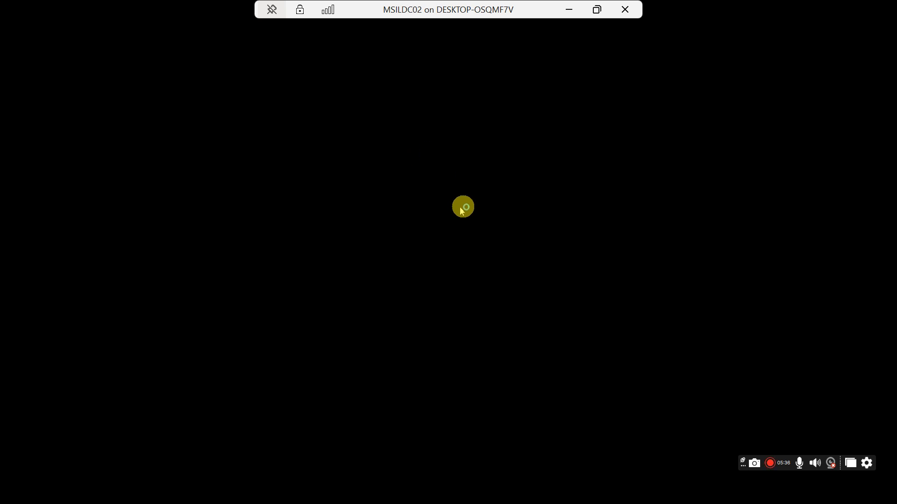
pyautogui.click(596, 9)
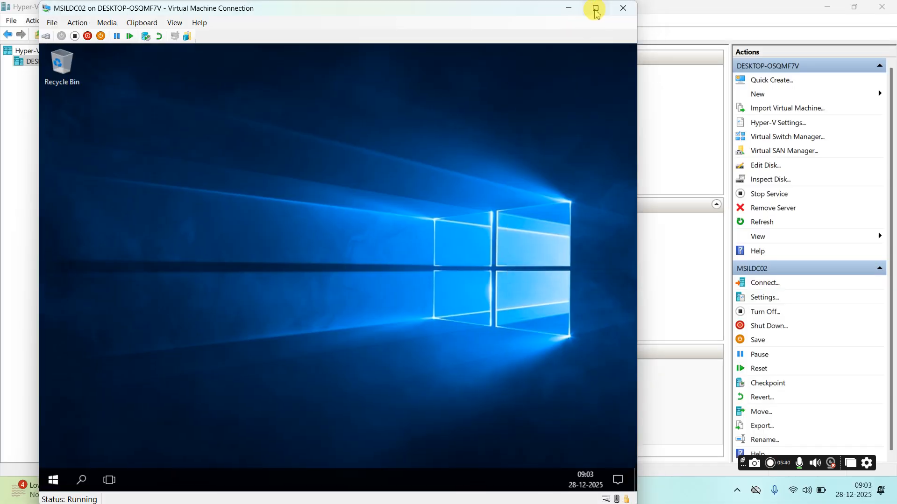
# Step: Dismiss the network discoverability prompt and launch Command Prompt via a cmd search
pyautogui.click(596, 8)
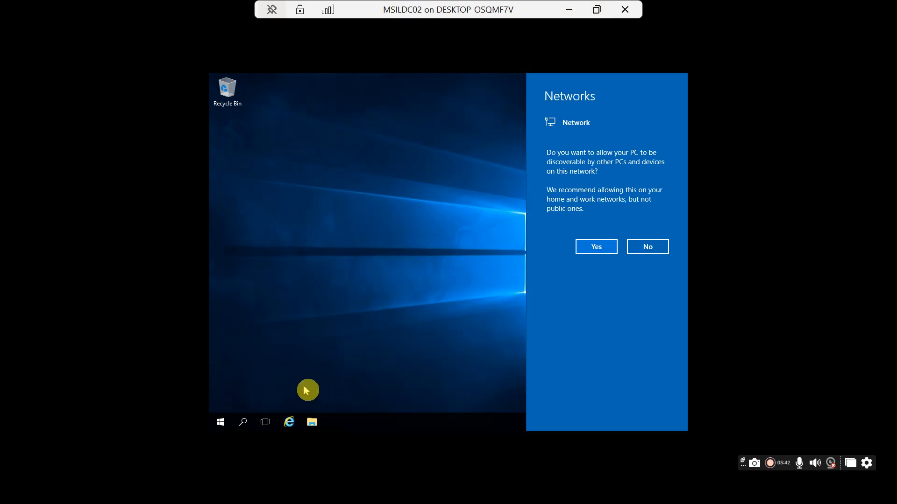
pyautogui.click(432, 249)
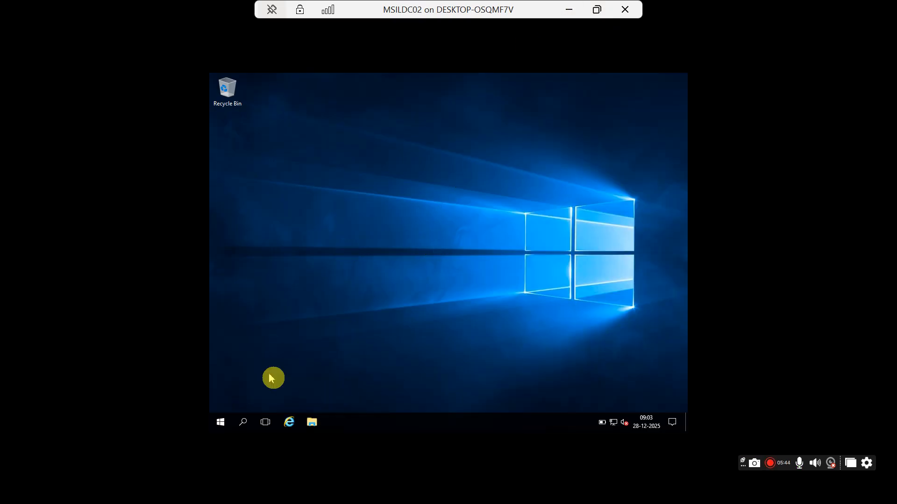
pyautogui.click(243, 422)
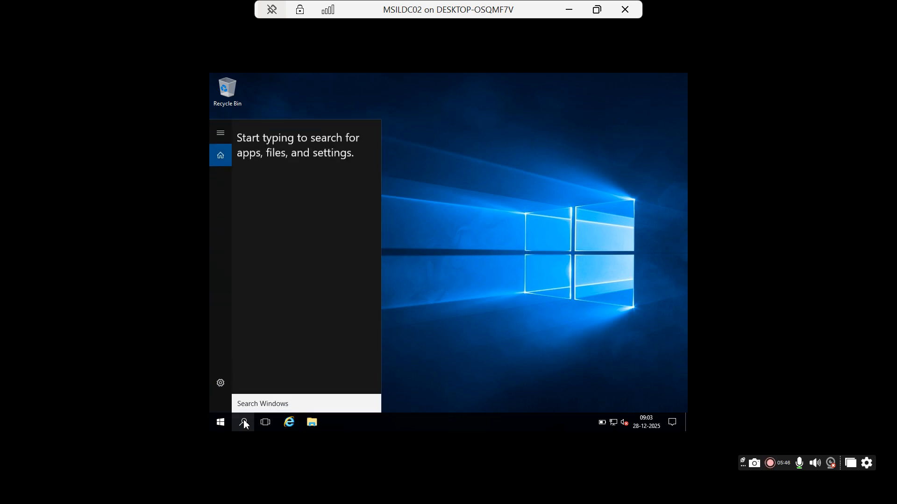
pyautogui.write('cmd')
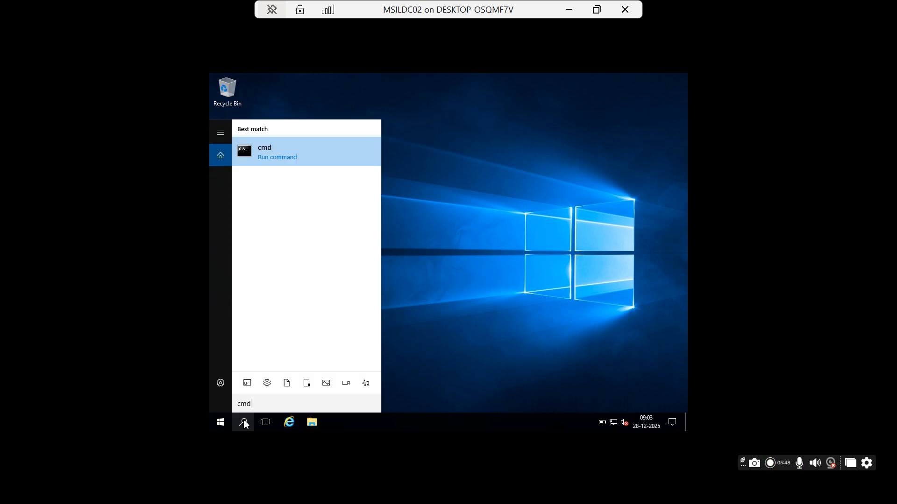
pyautogui.press('Return')
# Step: Run ipconfig showing IPv4 192.168.1.7, then open Network Connections with ncpa.cpl
pyautogui.write('ipconfig')
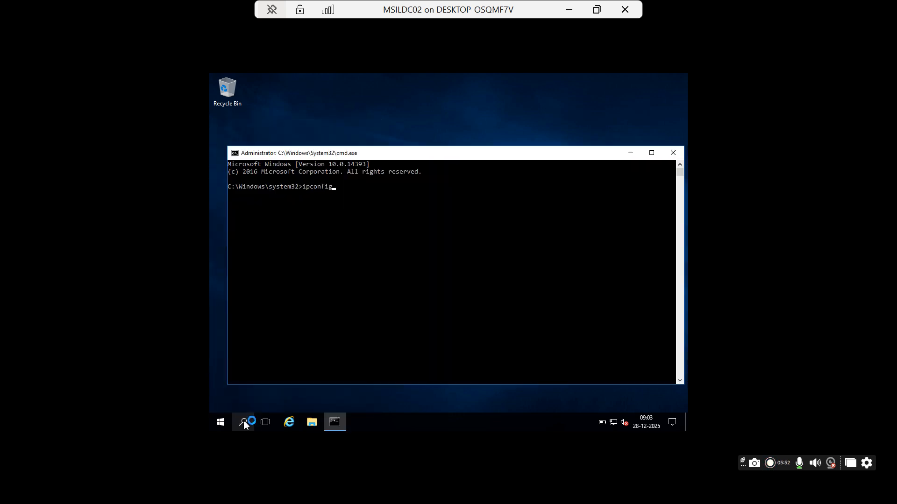
pyautogui.press('Return')
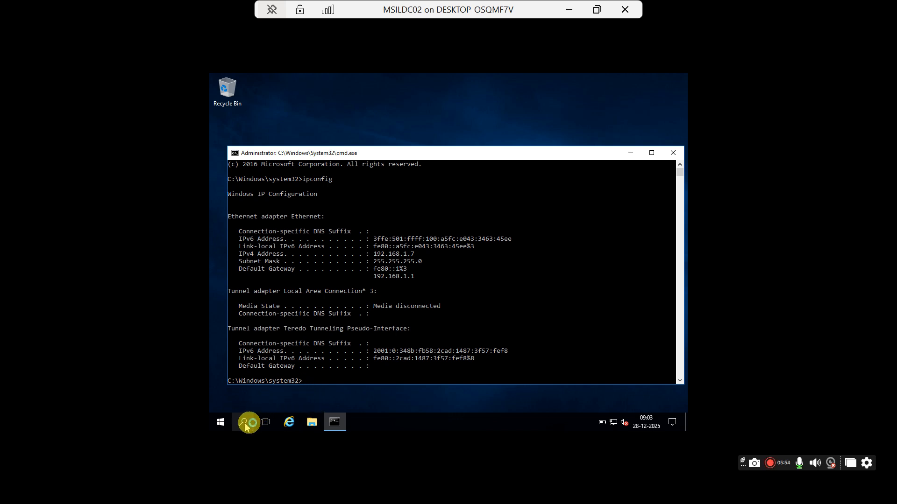
pyautogui.write('ncpa.cpl')
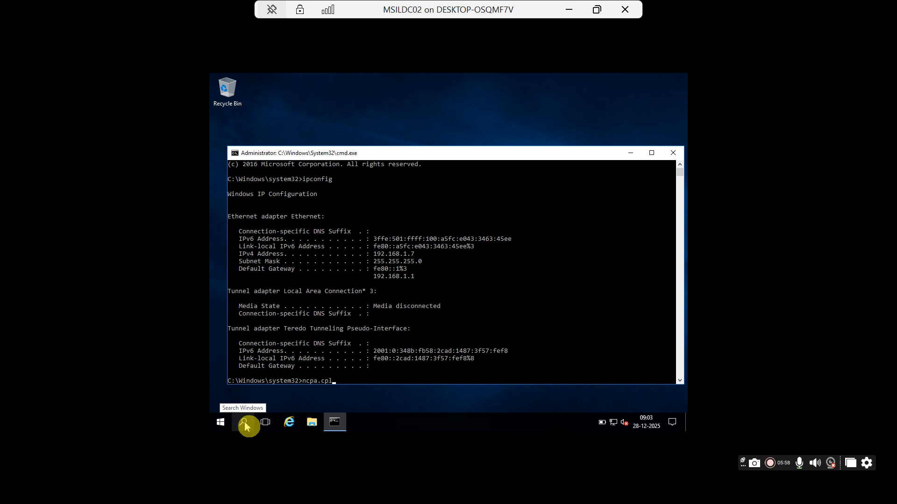
pyautogui.press('Return')
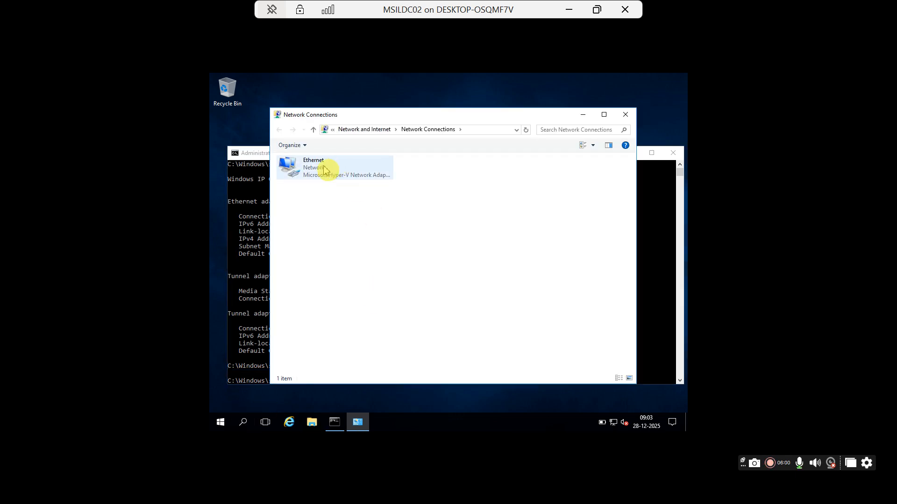
# Step: Open the Ethernet adapter's IPv4 properties and switch to a manually entered IP address
pyautogui.doubleClick(321, 170)
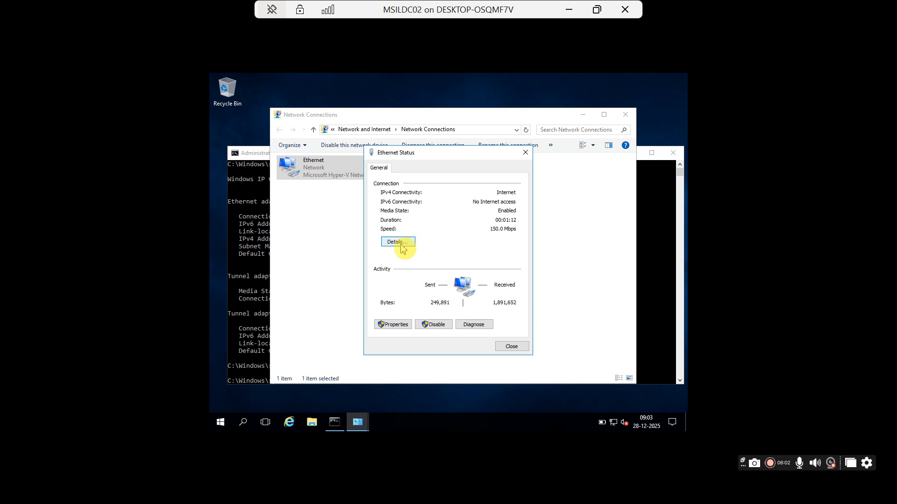
pyautogui.click(396, 325)
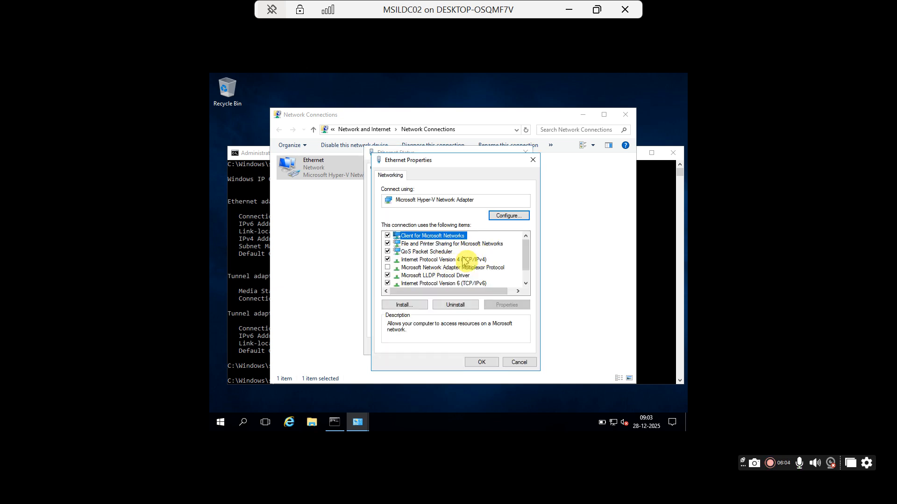
pyautogui.click(464, 260)
pyautogui.click(505, 307)
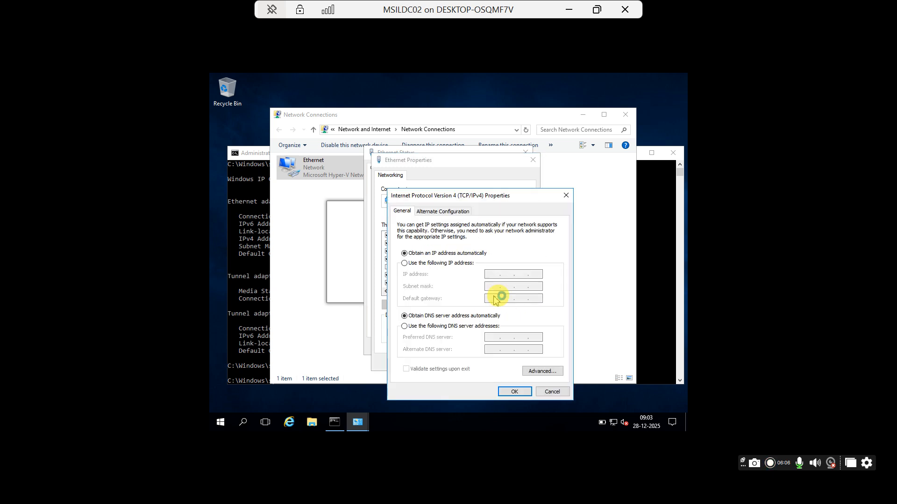
pyautogui.click(411, 263)
# Step: Enter IP 192.168.1.7, mask 255.255.255.0 and gateway 192.168.1.1
pyautogui.click(492, 277)
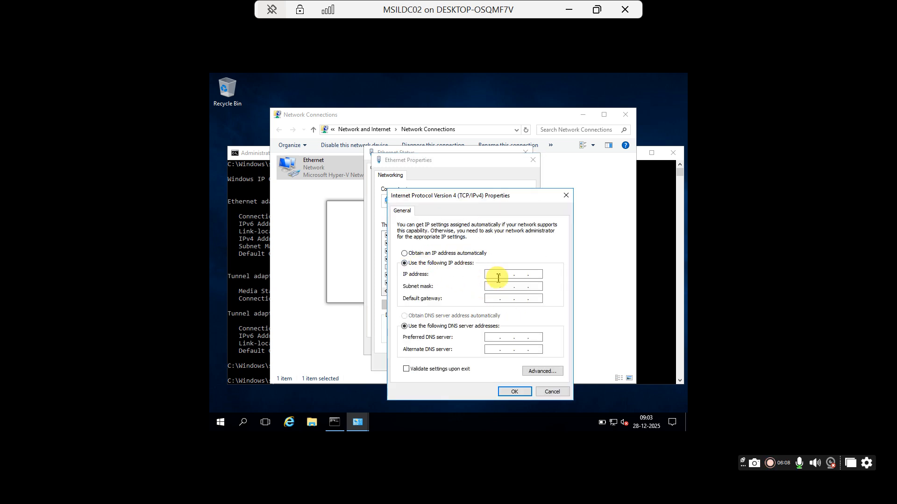
pyautogui.click(498, 278)
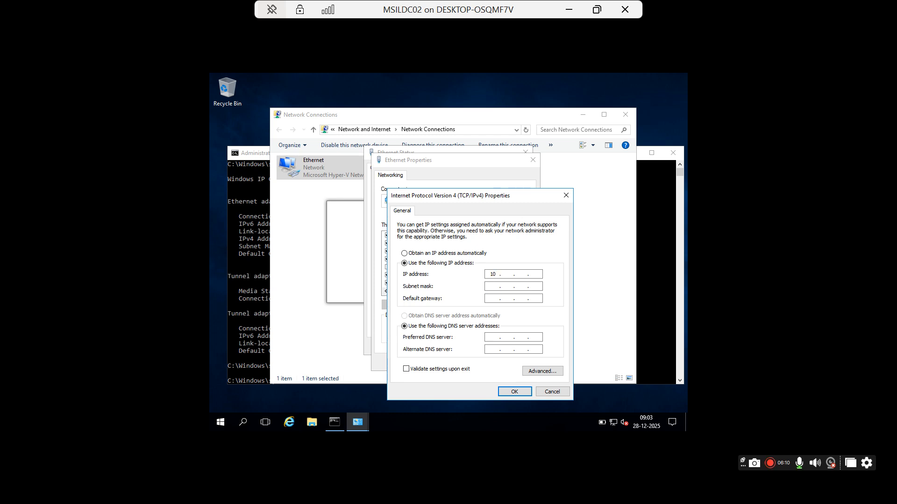
pyautogui.write('102')
pyautogui.press('BackSpace')
pyautogui.press('BackSpace')
pyautogui.press('BackSpace')
pyautogui.write('192 . 168 . ')
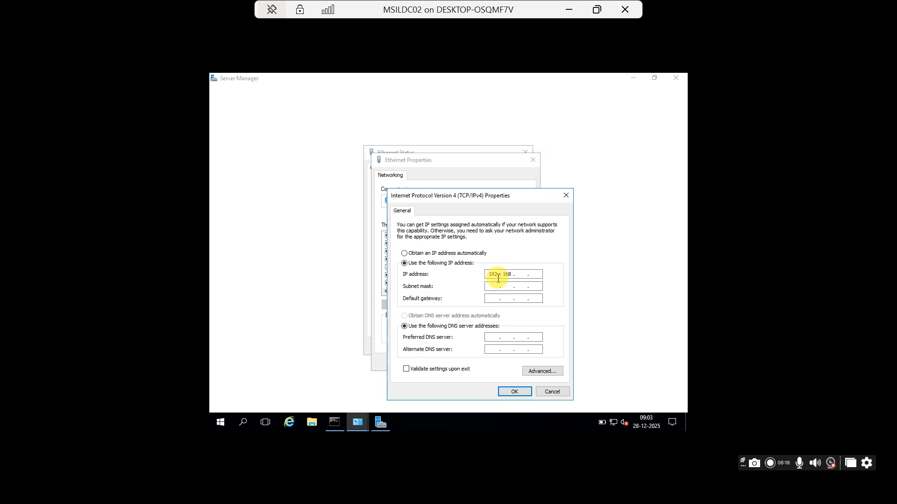
pyautogui.write('1 . 1')
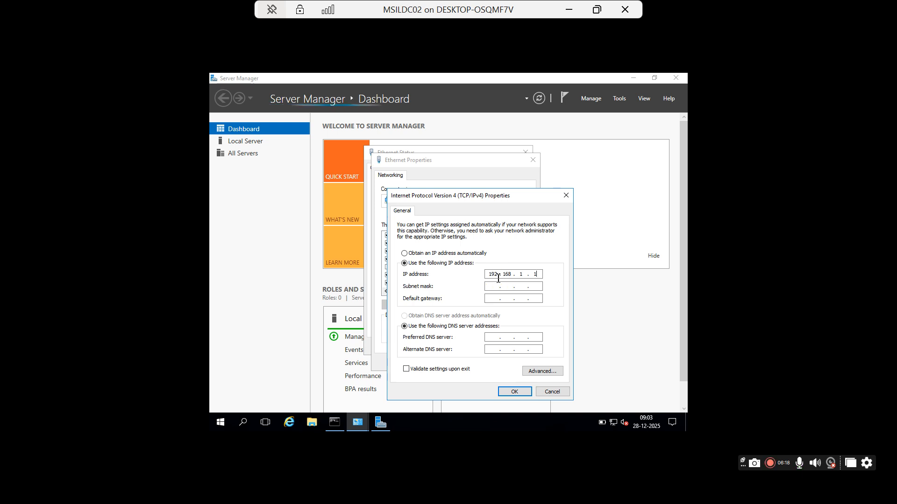
pyautogui.press('Tab')
pyautogui.press('Tab')
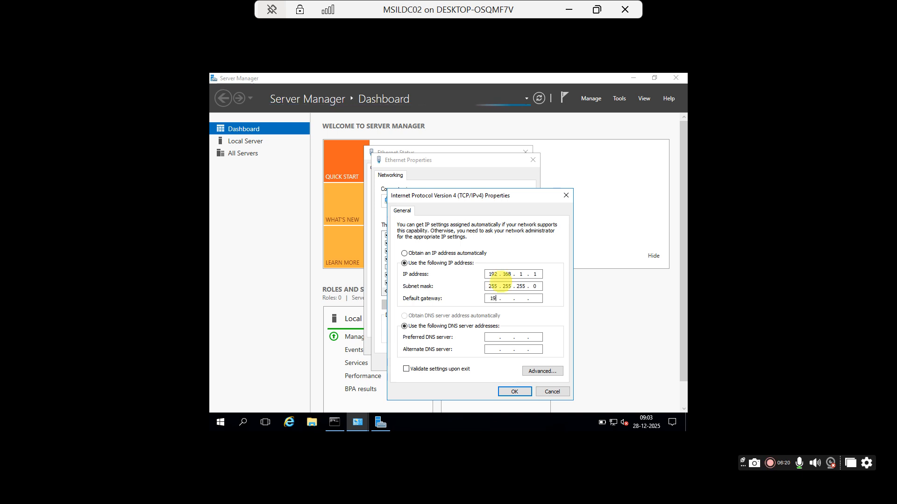
pyautogui.write('192 . 1')
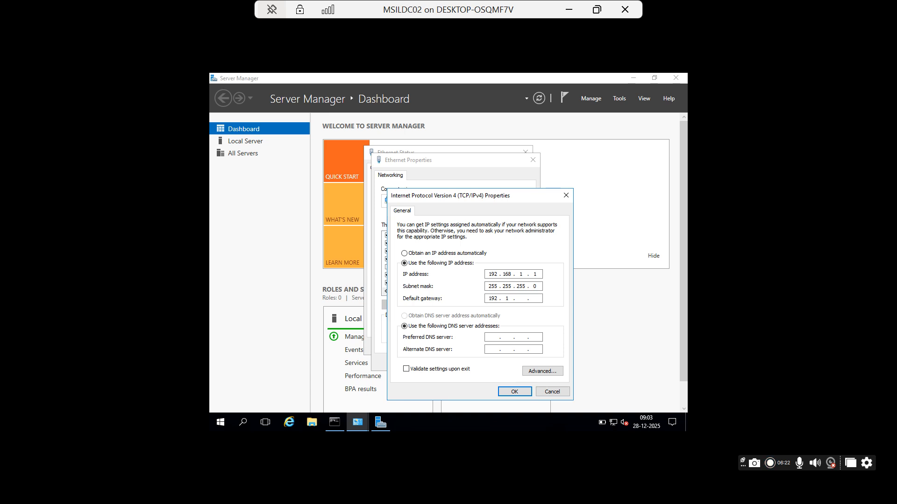
pyautogui.write('68 . ')
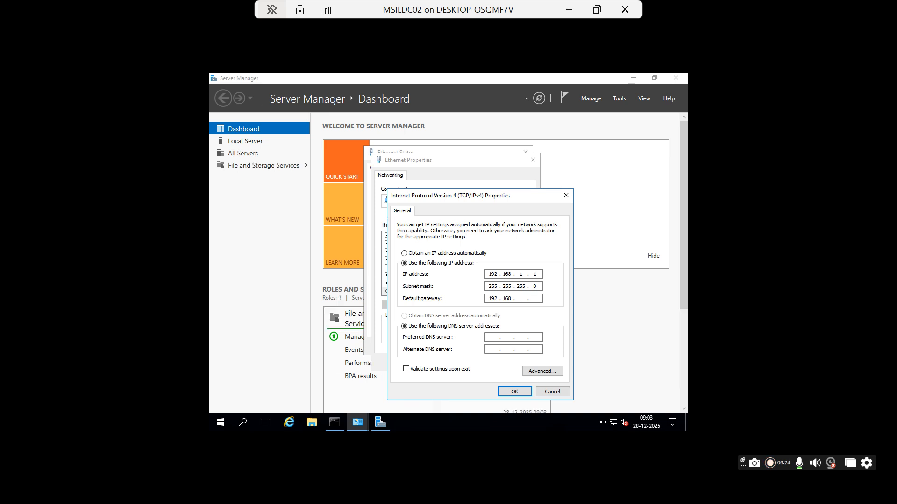
pyautogui.write('1 . 1')
pyautogui.press('Tab')
pyautogui.press('Tab')
pyautogui.click(539, 276)
pyautogui.write('7')
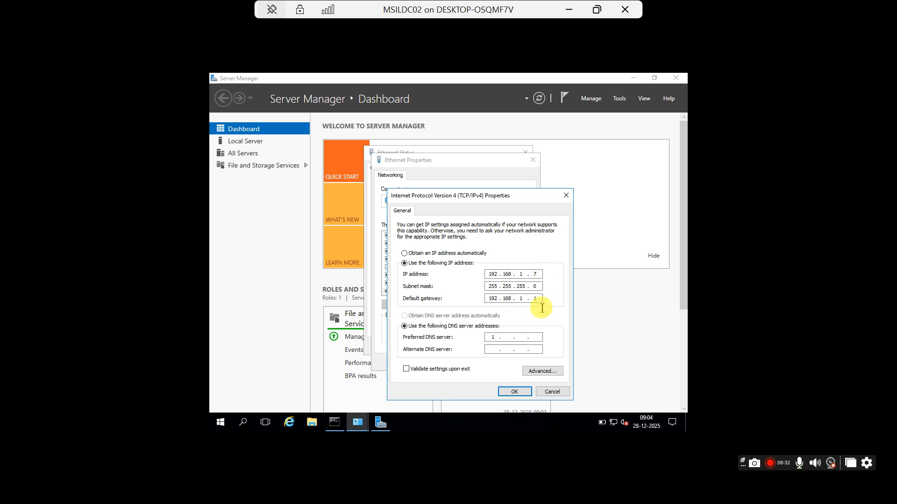
# Step: Set DNS servers 192.168.1.6 and 192.168.1.7, then confirm and close the Ethernet properties
pyautogui.click(498, 340)
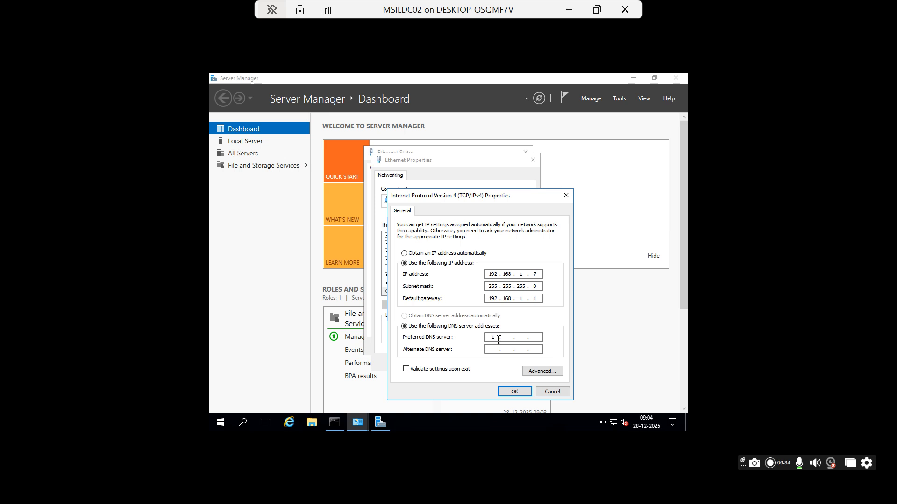
pyautogui.write('92')
pyautogui.write('168')
pyautogui.write('1.')
pyautogui.write('192')
pyautogui.write('168')
pyautogui.write('1.')
pyautogui.click(514, 391)
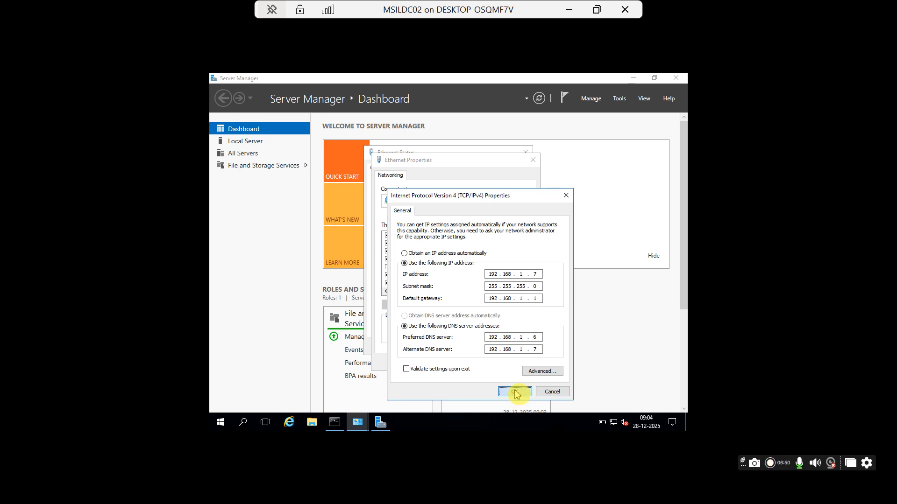
pyautogui.click(481, 365)
pyautogui.click(482, 362)
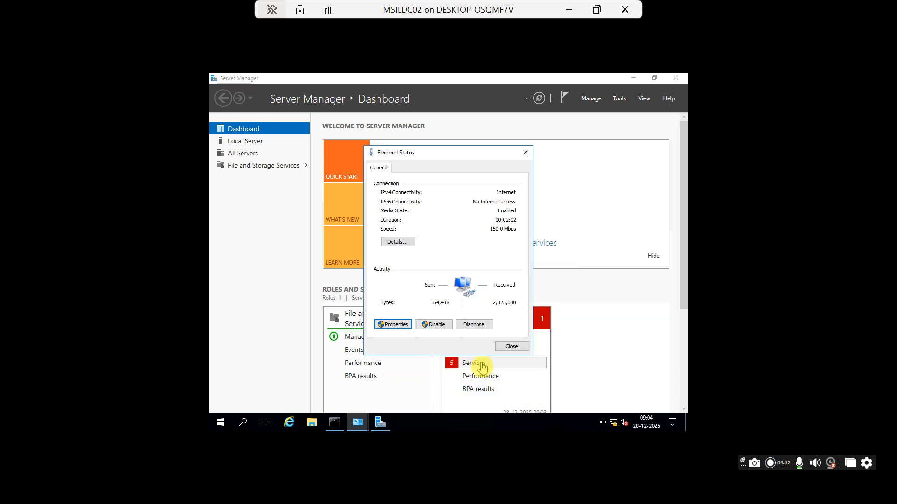
# Step: Close Ethernet Status and minimize Server Manager, Network Connections and the old command prompt
pyautogui.click(504, 348)
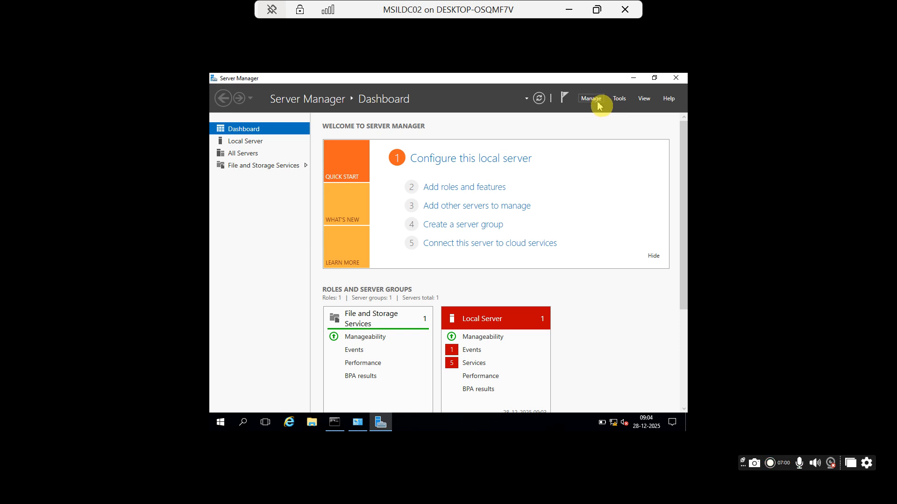
pyautogui.click(633, 78)
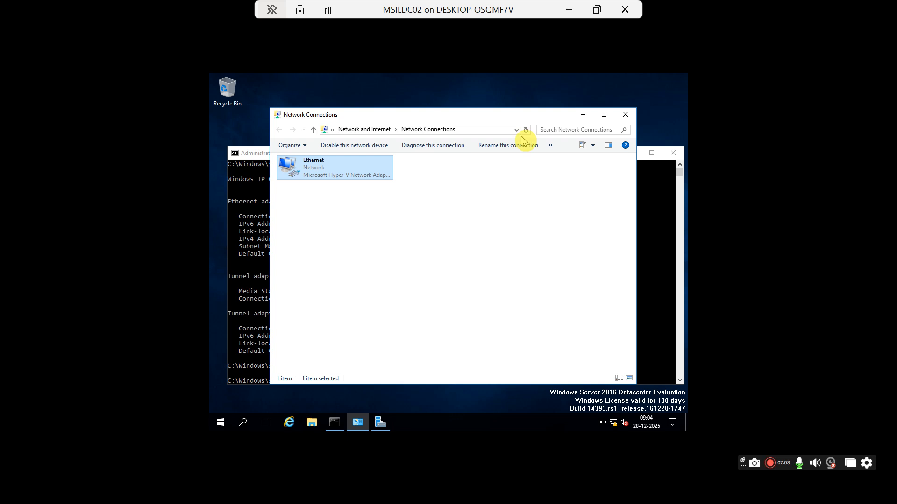
pyautogui.click(583, 115)
pyautogui.click(634, 156)
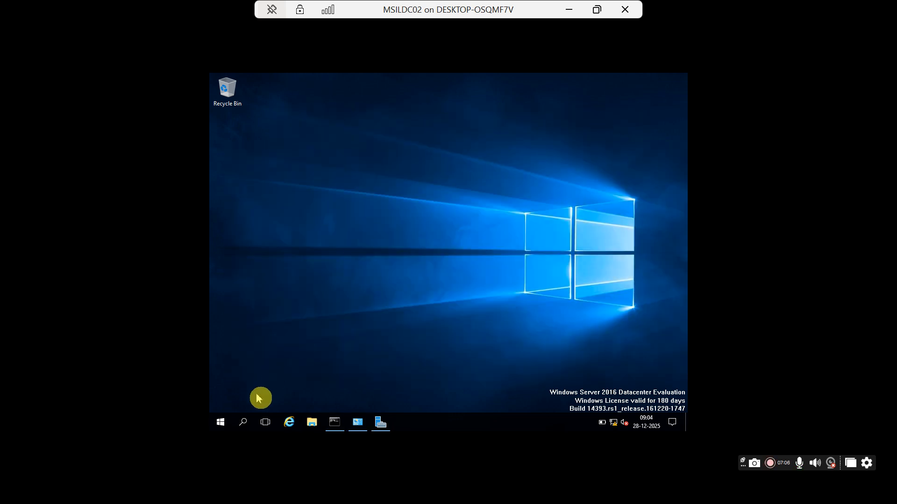
# Step: Ping 192.168.1.6 from an administrator Command Prompt, then minimize the MSILDC02 VM window
pyautogui.click(243, 423)
pyautogui.write('cmd')
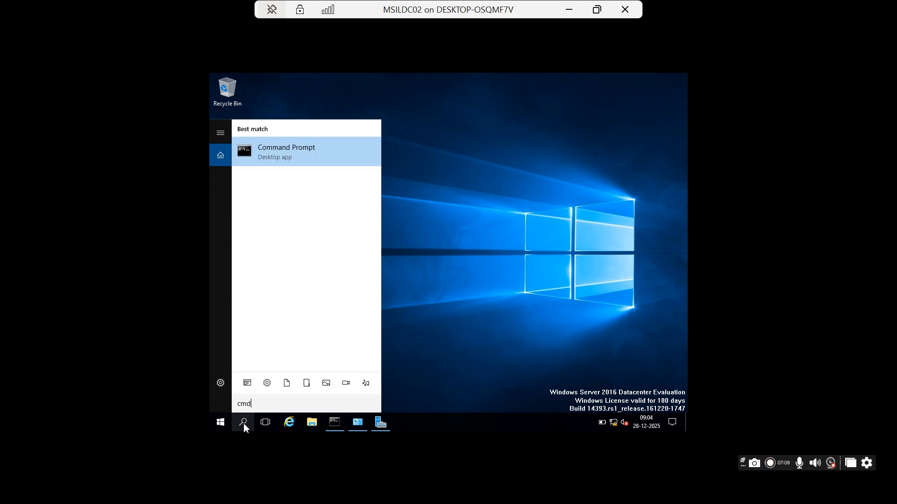
pyautogui.click(277, 160)
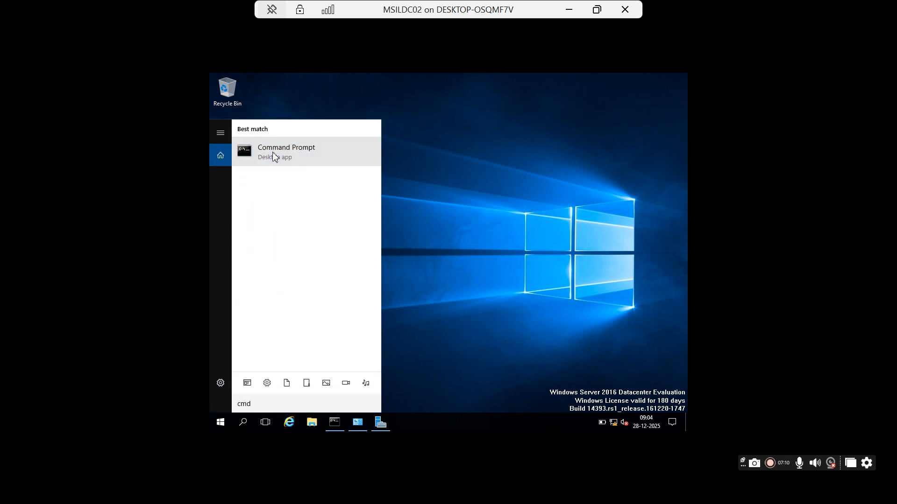
pyautogui.rightClick(275, 157)
pyautogui.click(282, 163)
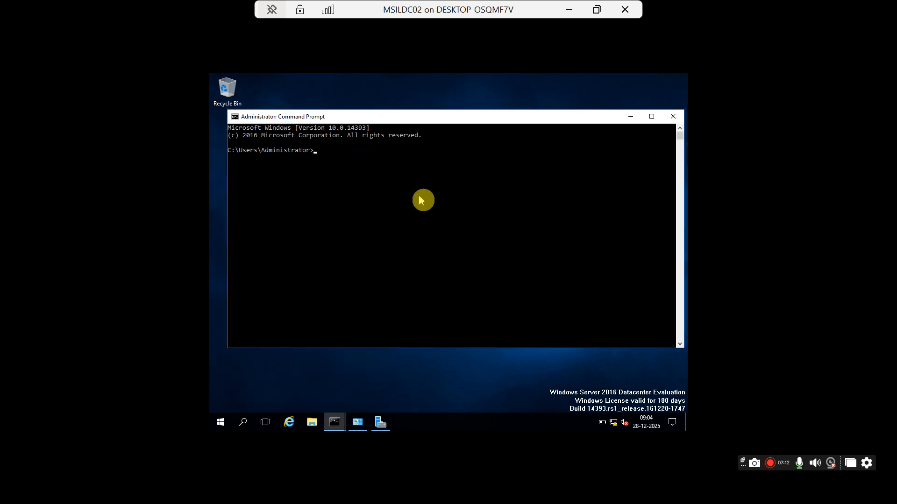
pyautogui.write('ping 192.16')
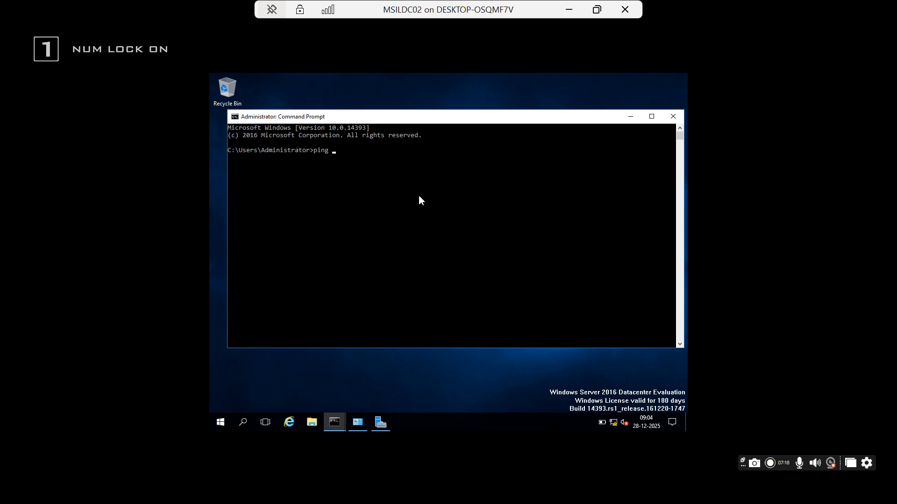
pyautogui.write('8.')
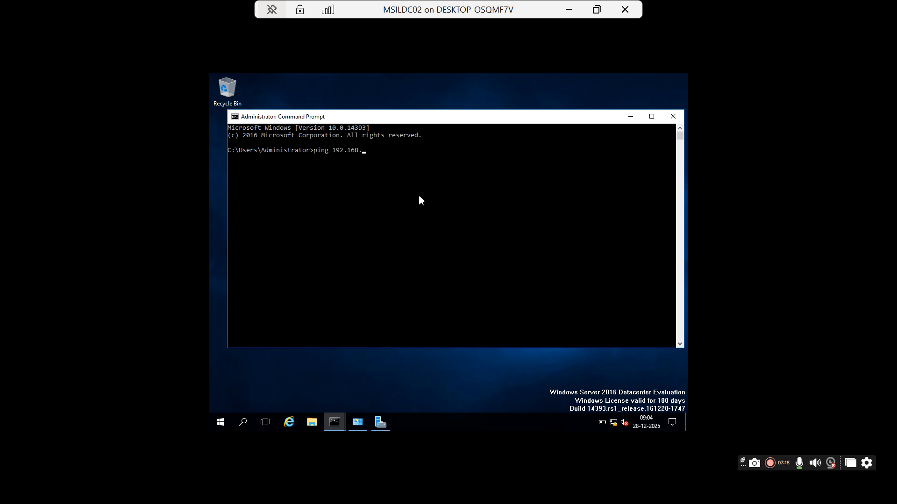
pyautogui.write('1.')
pyautogui.write('6')
pyautogui.press('Return')
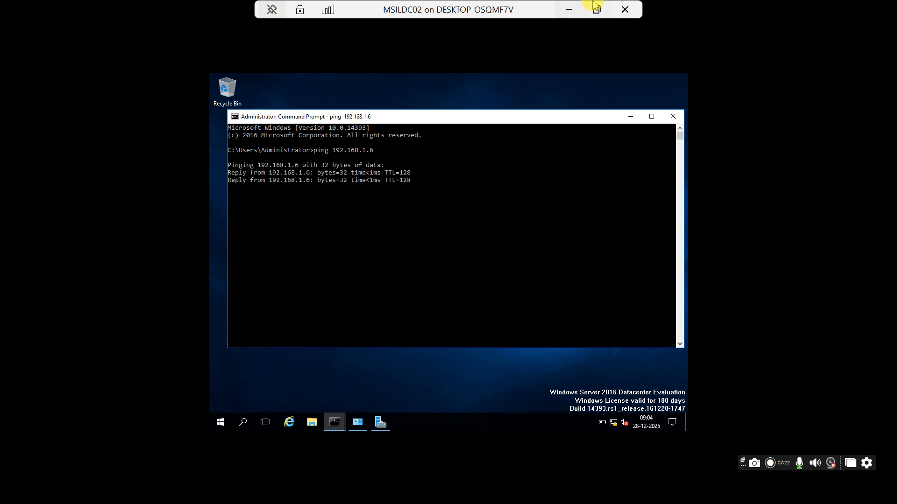
pyautogui.click(596, 10)
pyautogui.click(568, 9)
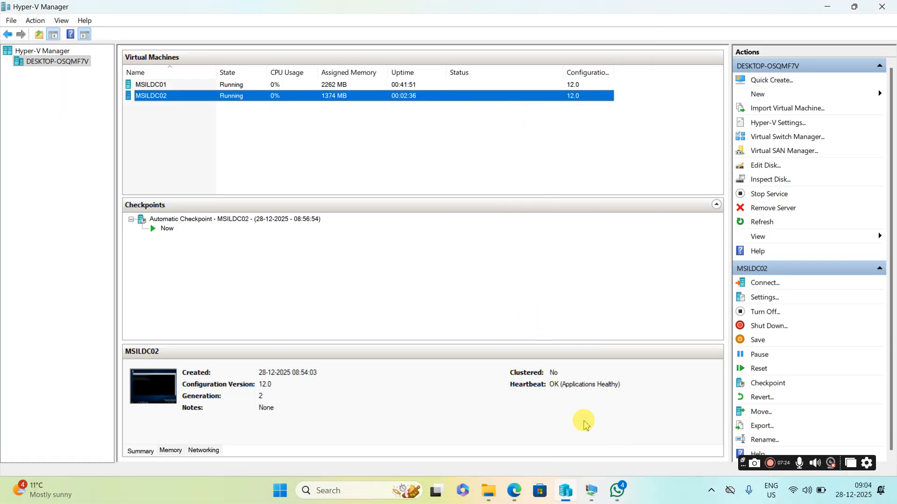
# Step: Switch to MSILDC01, minimize ADUC and Network Connections, and restore its Command Prompt
pyautogui.moveTo(592, 495)
pyautogui.click(546, 432)
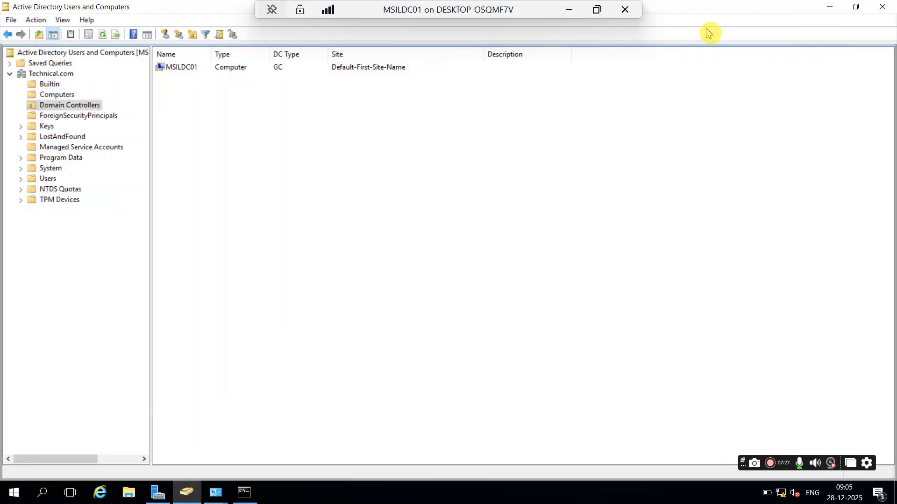
pyautogui.click(830, 7)
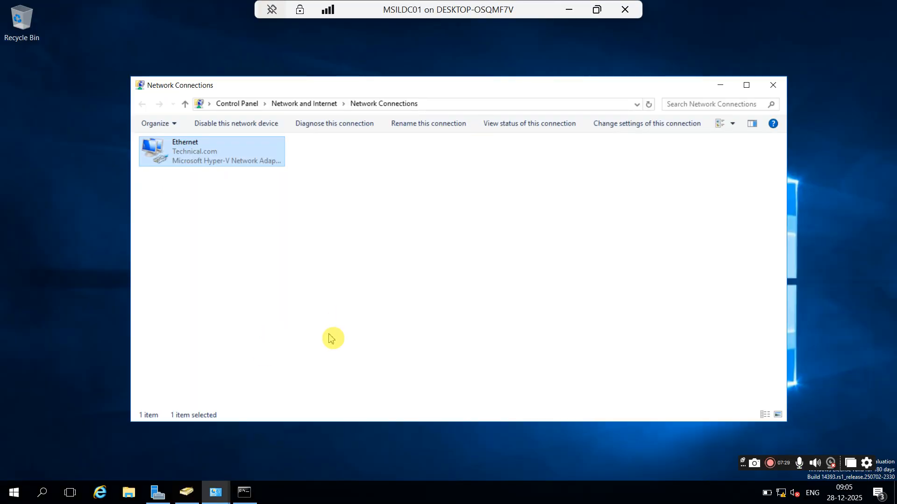
pyautogui.click(720, 85)
pyautogui.click(245, 493)
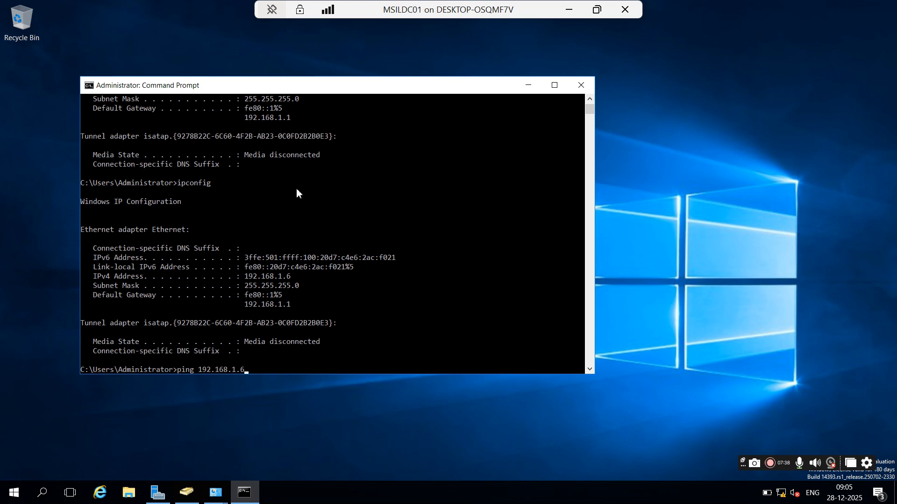
# Step: Ping 192.168.1.6 and then 192.168.1.7 from MSILDC01, and minimize its VM window
pyautogui.press('Return')
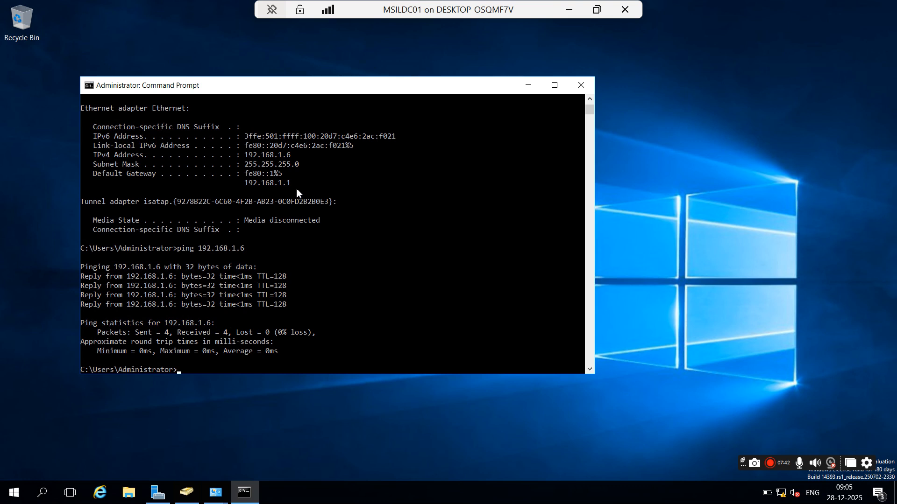
pyautogui.press('Up')
pyautogui.write('7')
pyautogui.press('Return')
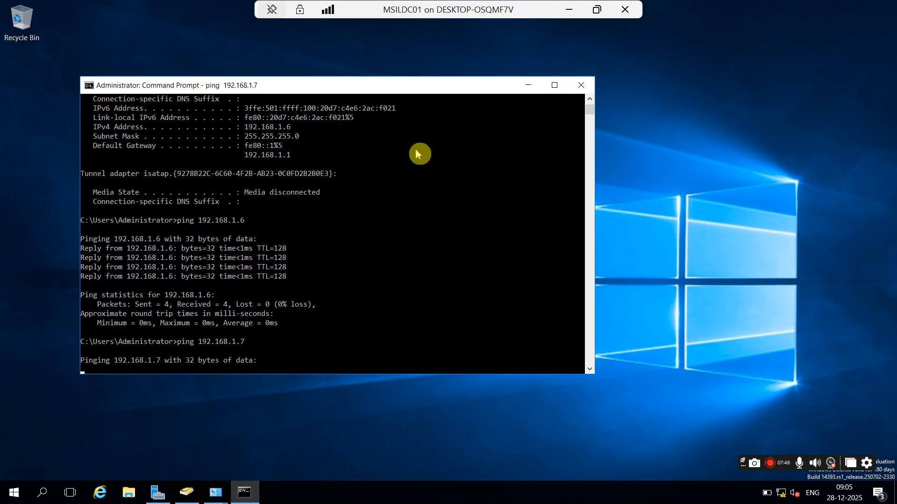
pyautogui.click(571, 10)
# Step: On MSILDC02, search for 'firewall' and open Windows Firewall
pyautogui.moveTo(594, 500)
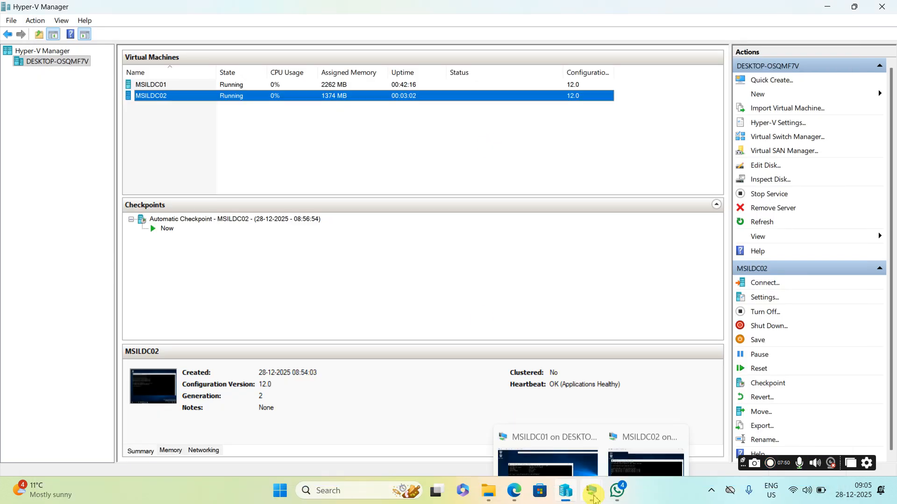
pyautogui.click(635, 437)
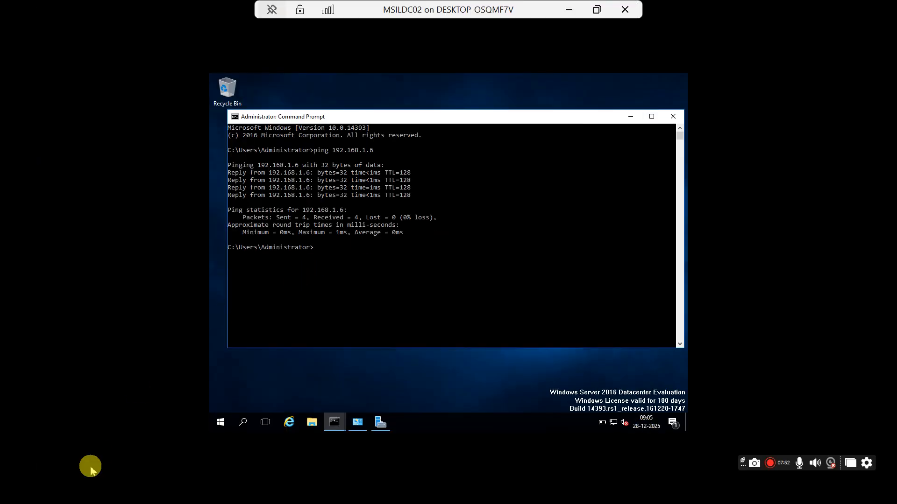
pyautogui.click(243, 422)
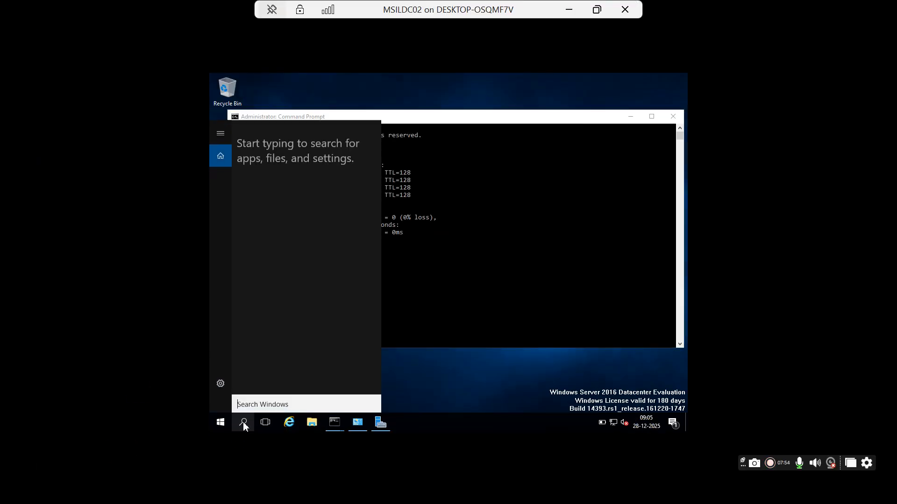
pyautogui.write('fore')
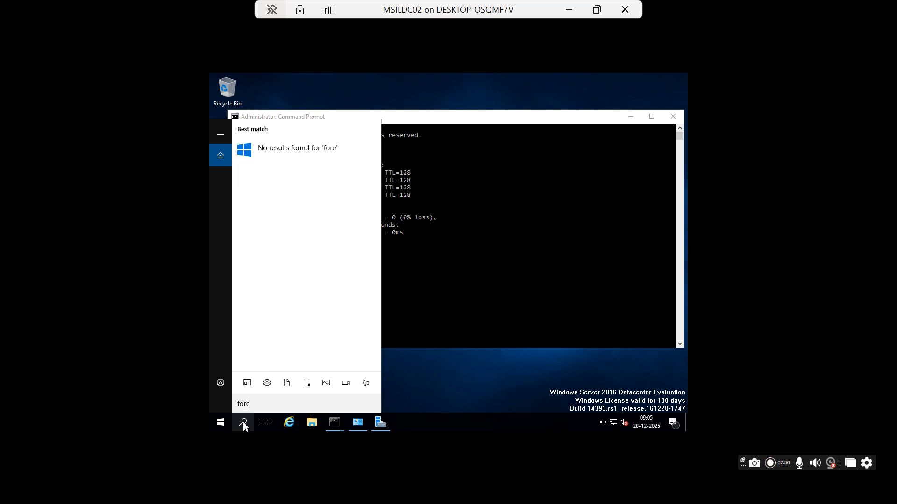
pyautogui.press('BackSpace')
pyautogui.press('BackSpace')
pyautogui.press('BackSpace')
pyautogui.write('i')
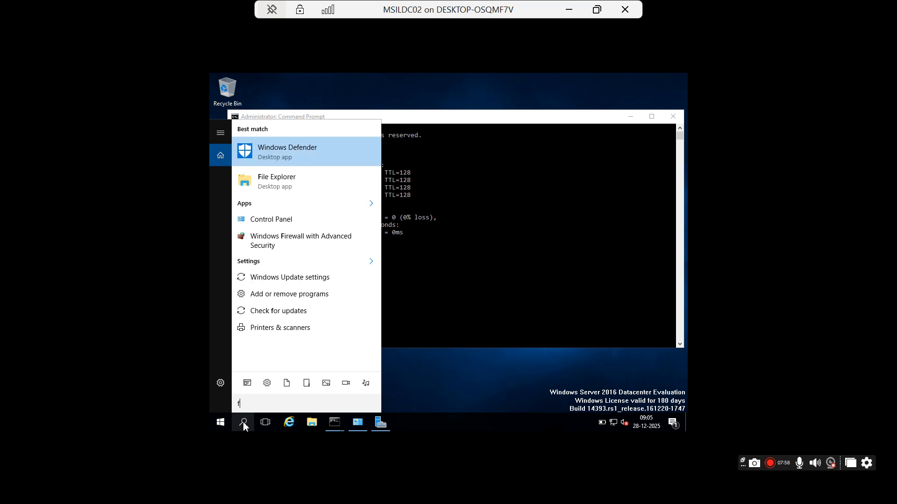
pyautogui.write('rewall')
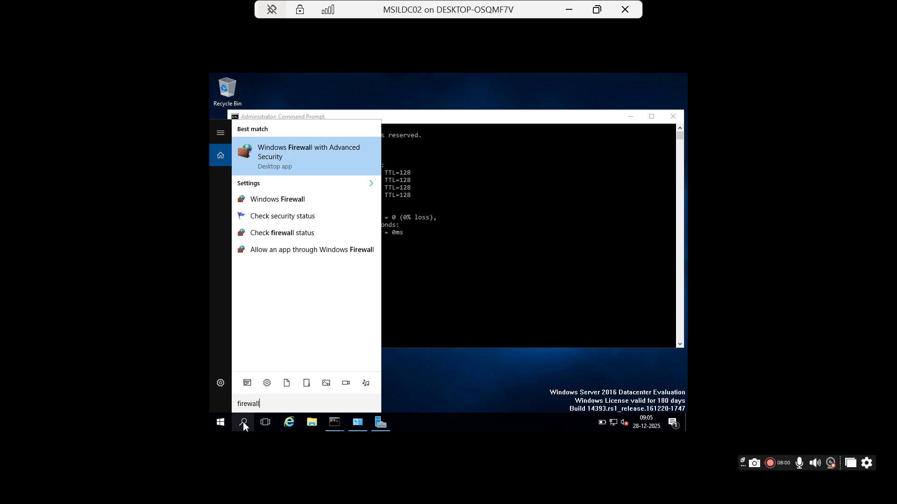
pyautogui.click(290, 201)
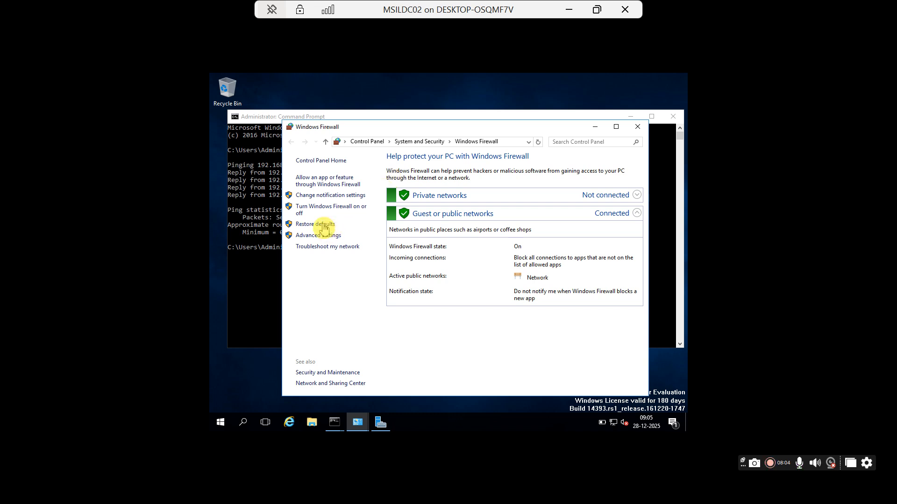
# Step: Turn the firewall off for private and public networks, save, and close the window
pyautogui.click(334, 208)
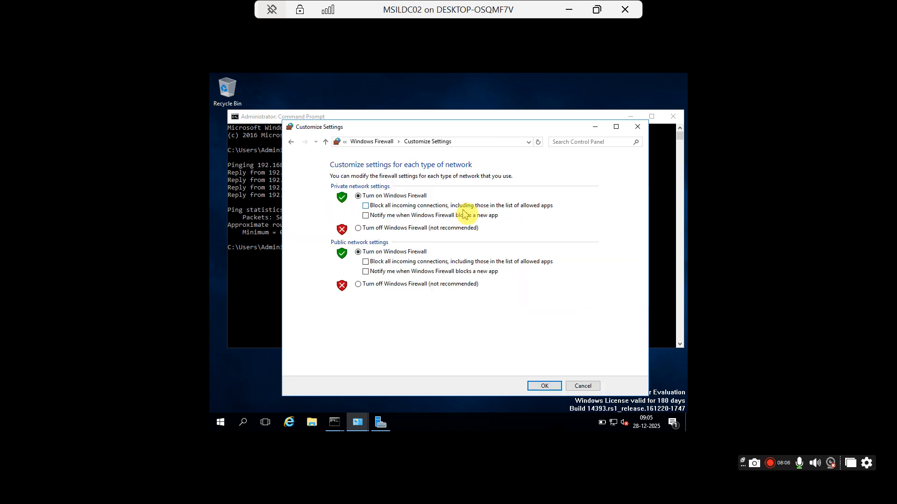
pyautogui.click(358, 228)
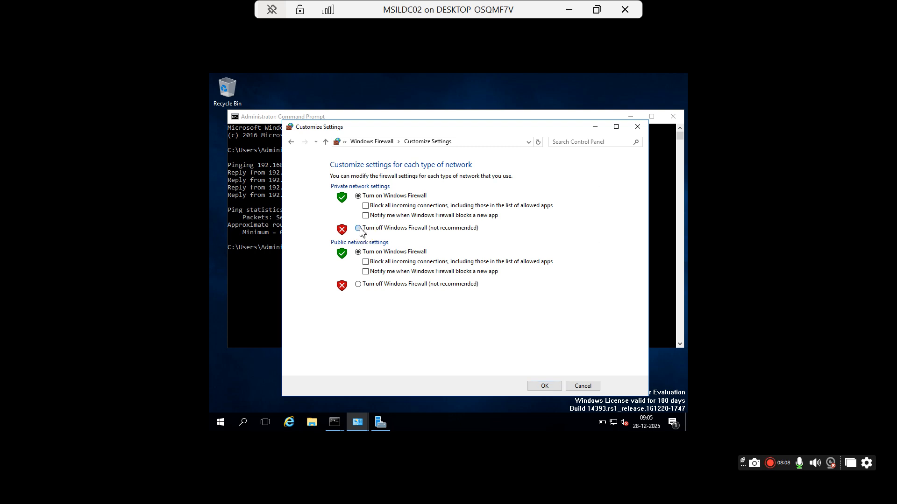
pyautogui.click(360, 287)
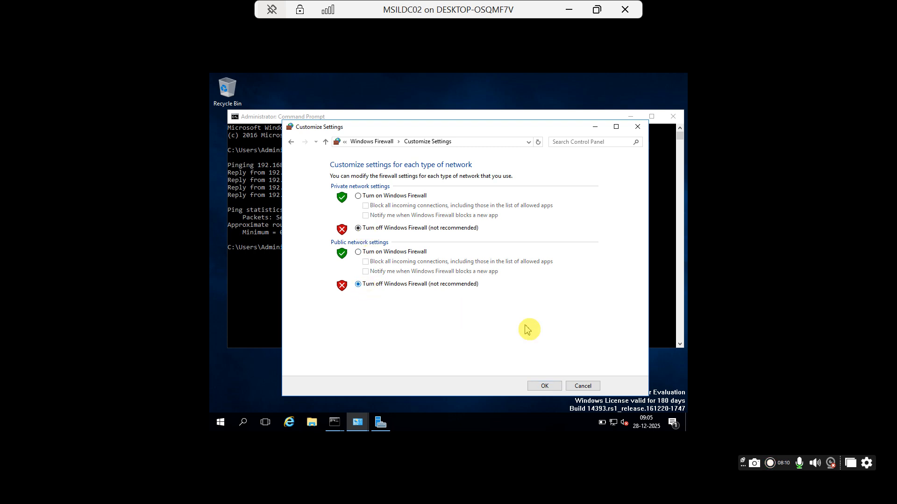
pyautogui.click(545, 388)
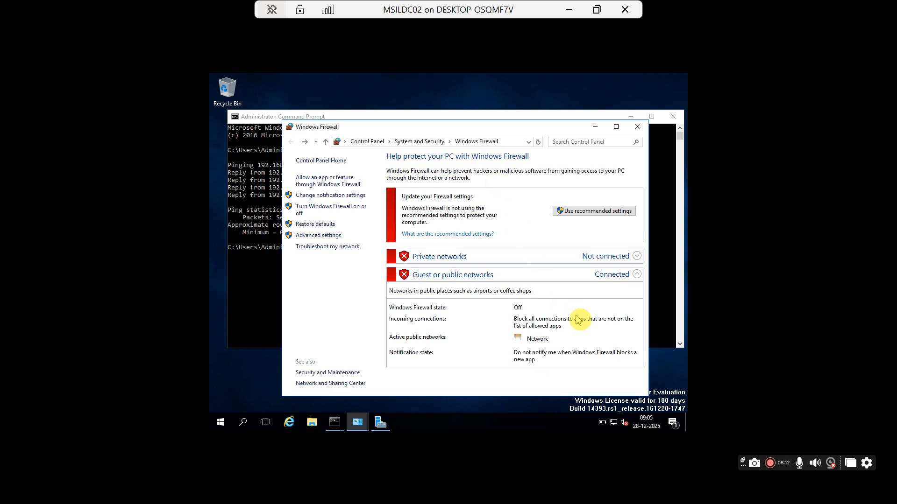
pyautogui.click(638, 130)
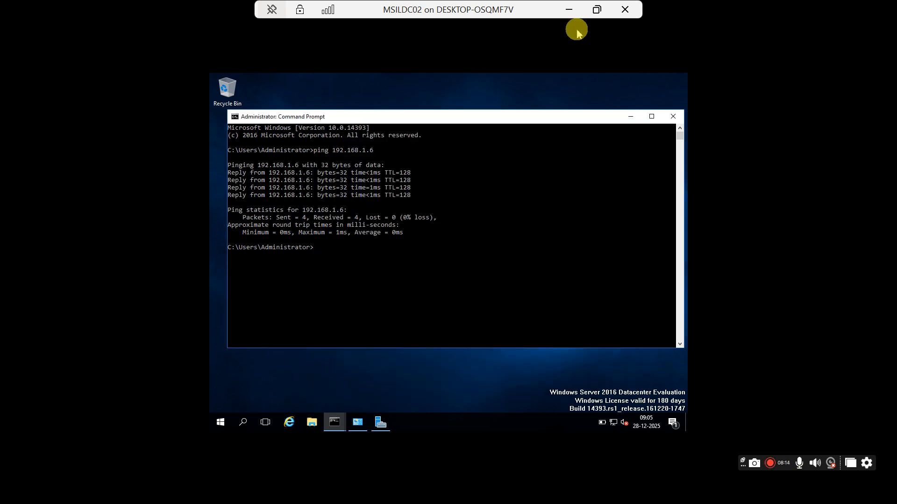
# Step: On MSILDC01, rerun the ping to 192.168.1.7 in its Command Prompt
pyautogui.click(568, 12)
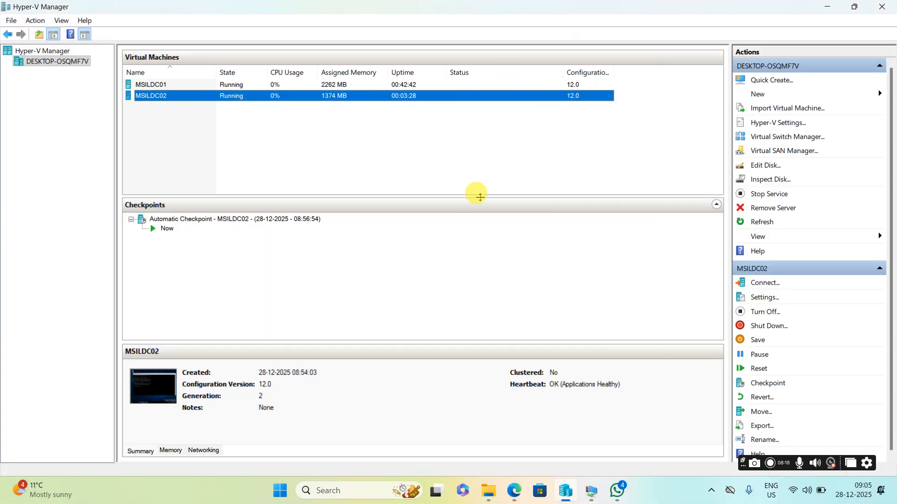
pyautogui.moveTo(591, 492)
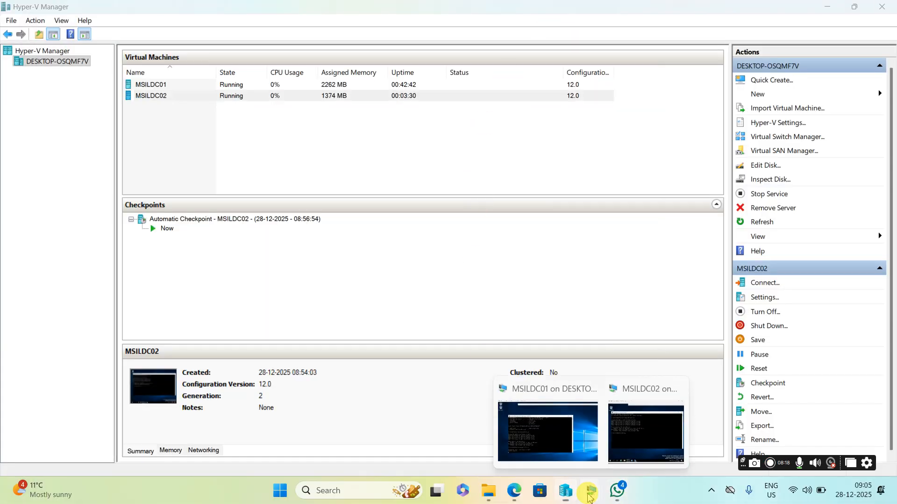
pyautogui.click(551, 448)
pyautogui.click(385, 250)
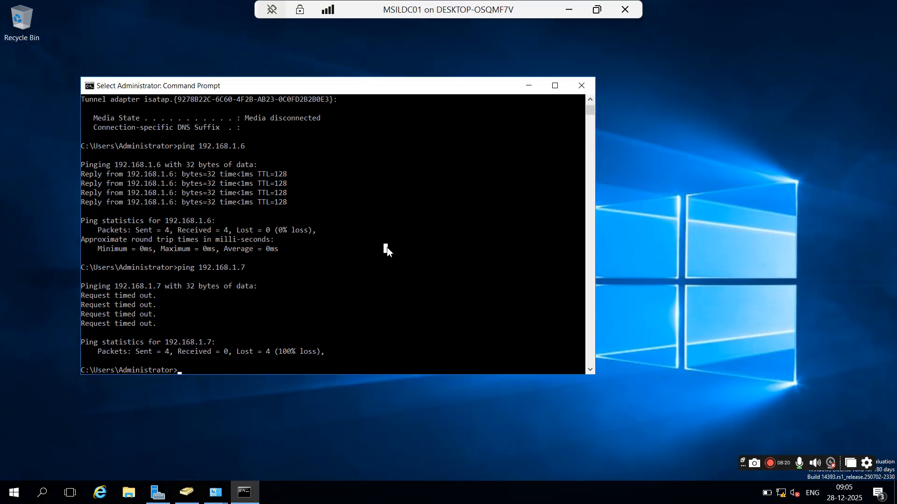
pyautogui.press('Escape')
pyautogui.press('Up')
pyautogui.press('Return')
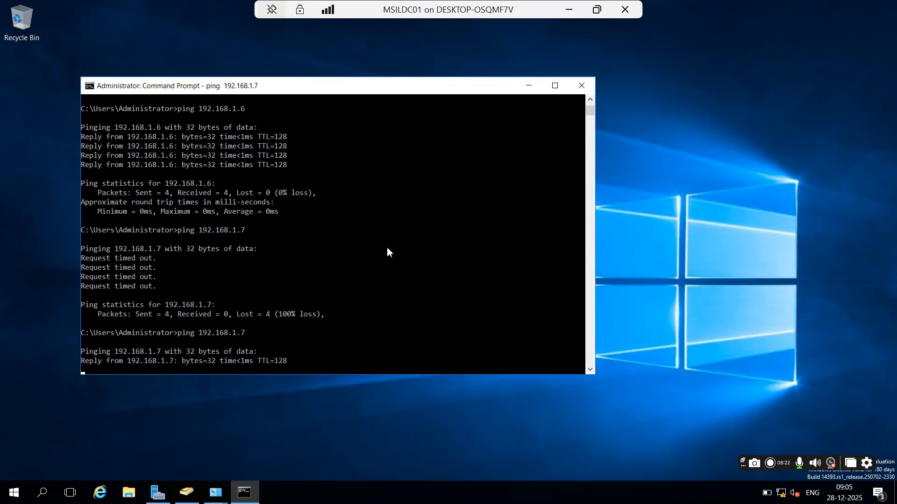
# Step: Minimize MSILDC01 and bring the MSILDC02 console back
pyautogui.click(569, 10)
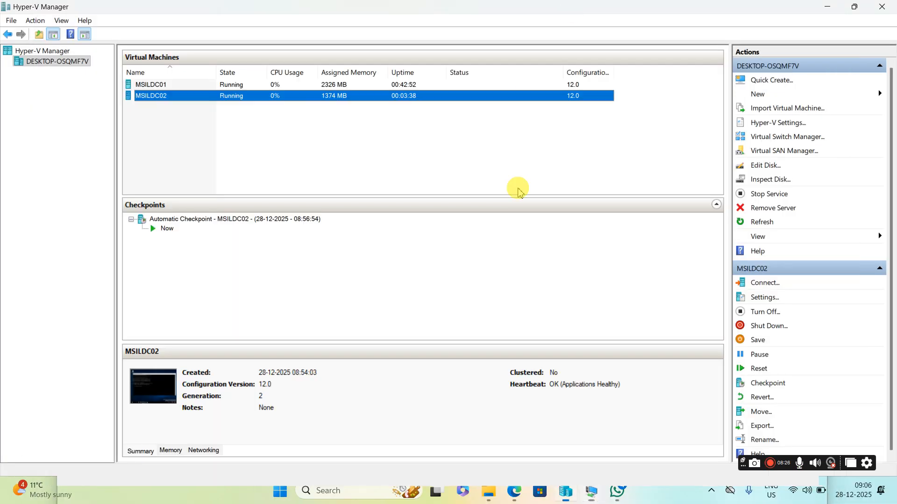
pyautogui.click(592, 490)
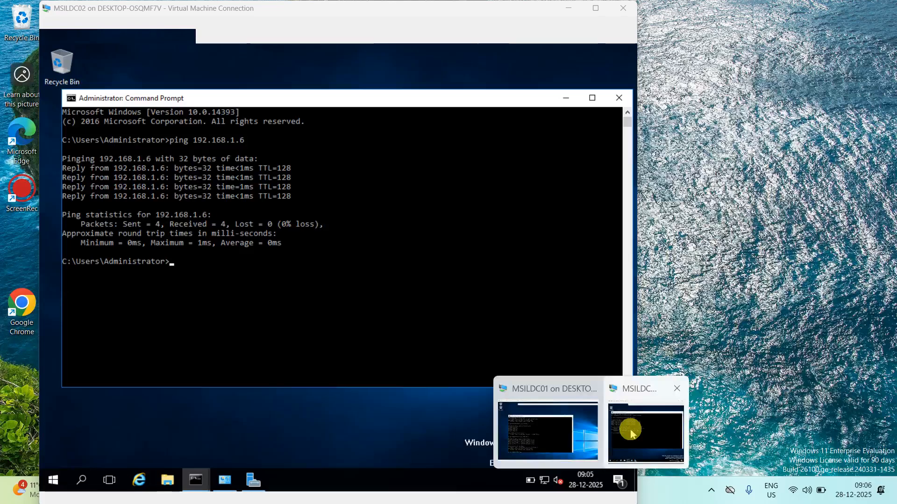
pyautogui.click(620, 439)
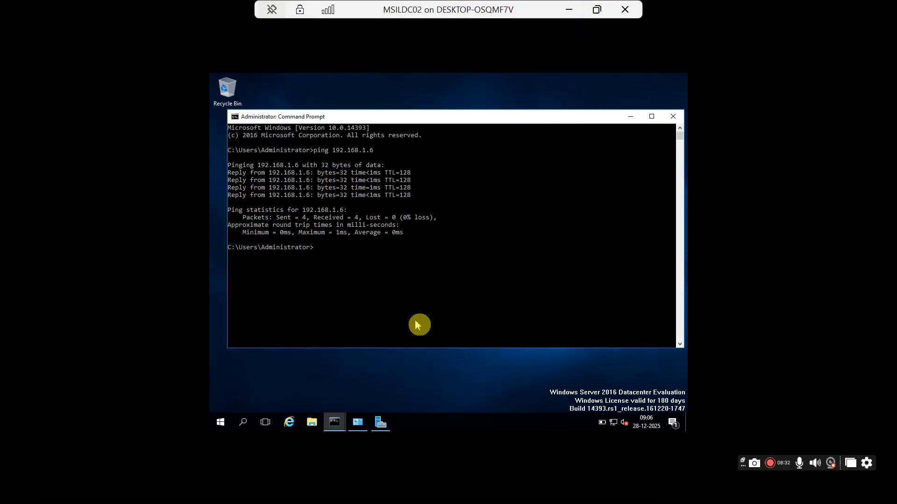
# Step: Open System Properties for This PC on MSILDC02 via File Explorer
pyautogui.click(311, 423)
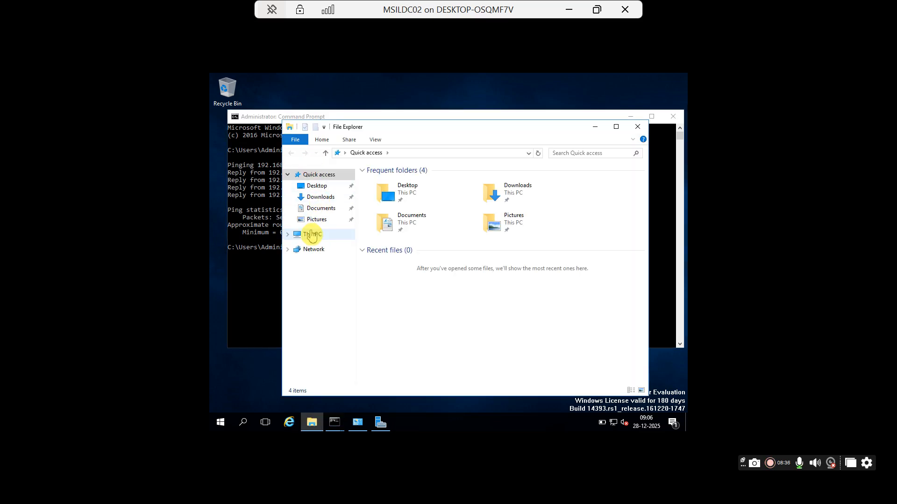
pyautogui.click(310, 234)
pyautogui.rightClick(310, 232)
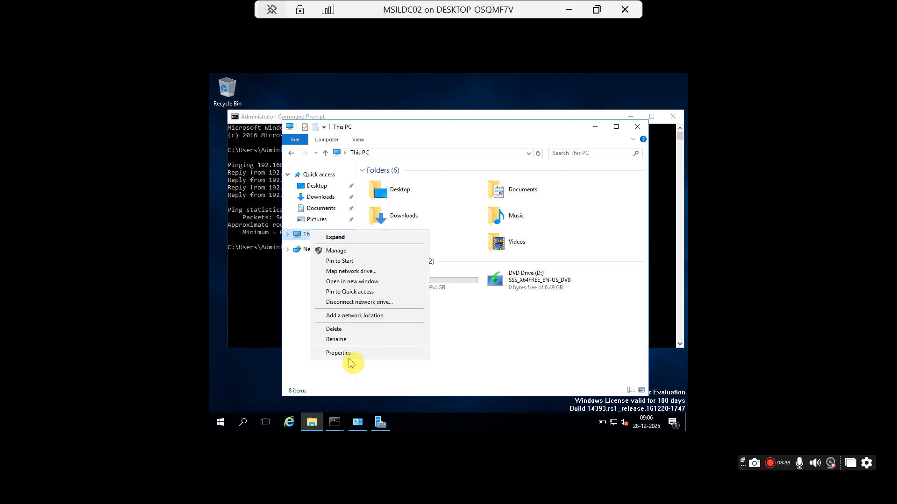
pyautogui.click(355, 354)
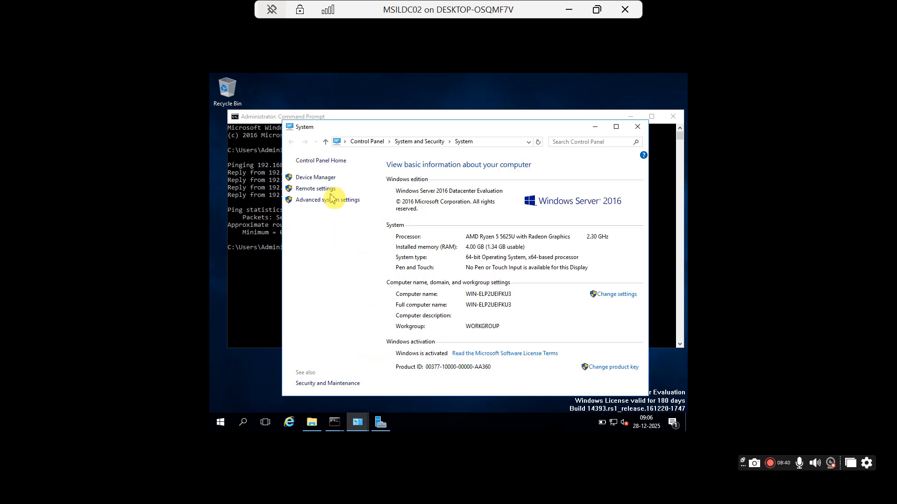
pyautogui.click(616, 294)
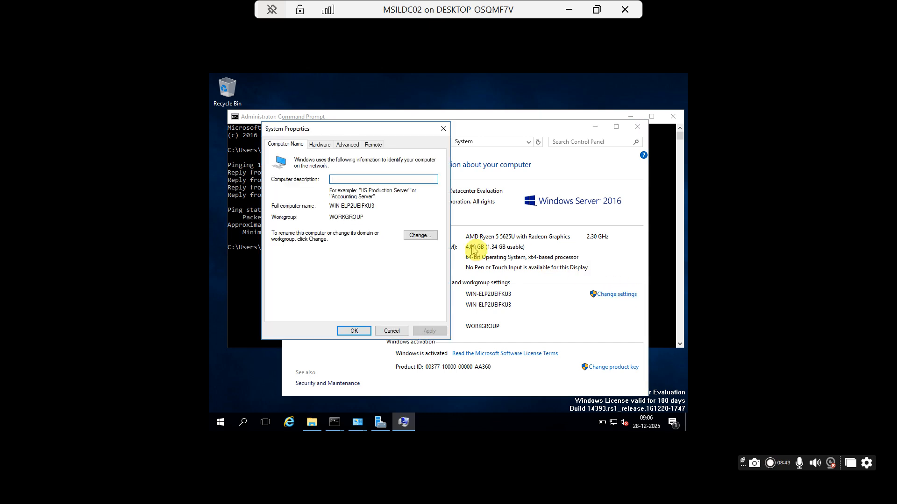
# Step: Rename the computer to MSILDC02 and restart the server now
pyautogui.click(420, 236)
pyautogui.write('MSILDC02')
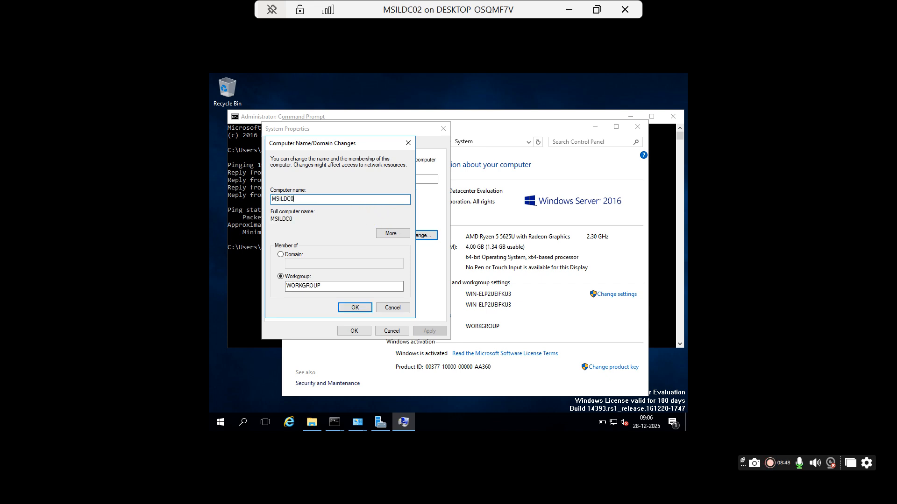
pyautogui.click(353, 308)
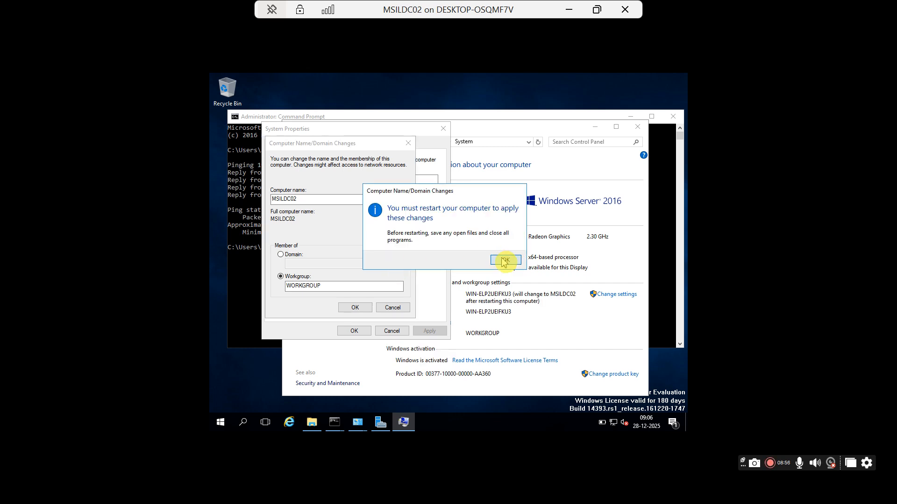
pyautogui.click(503, 259)
pyautogui.click(354, 330)
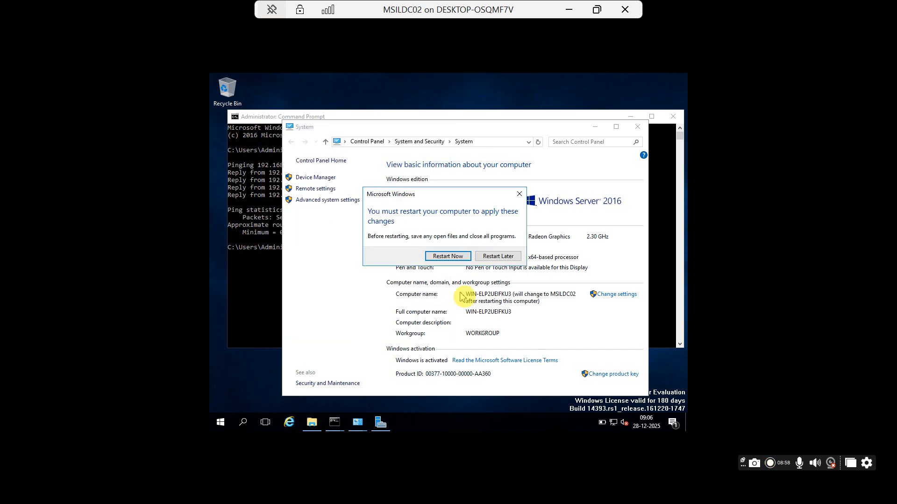
pyautogui.click(453, 256)
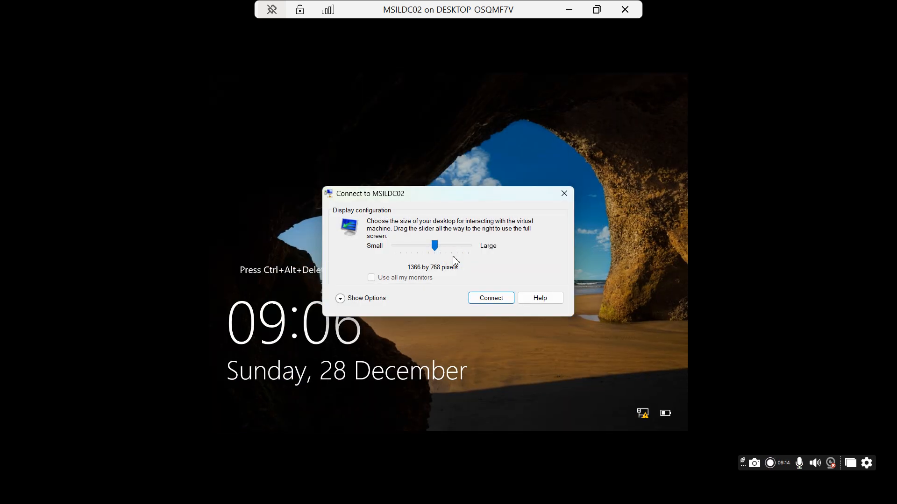
# Step: Reconnect to MSILDC02 full screen and sign in as Administrator with the account password
pyautogui.click(485, 298)
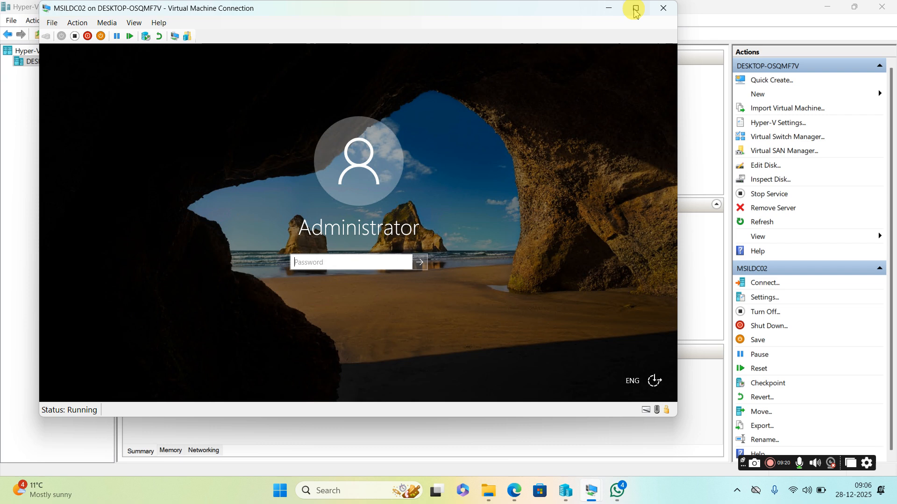
pyautogui.click(635, 8)
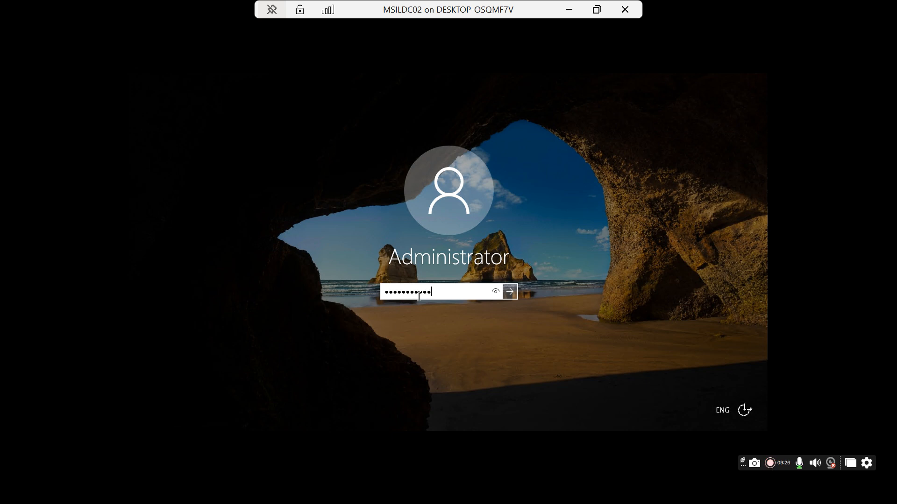
pyautogui.press('Return')
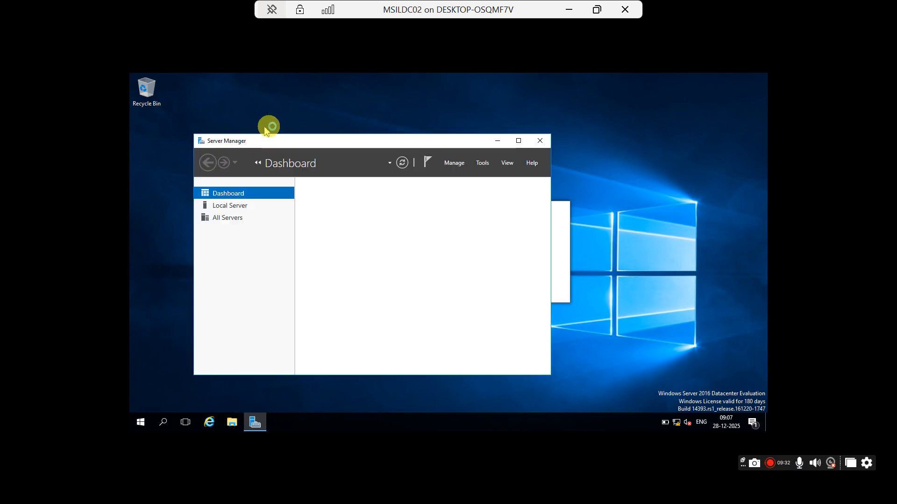
# Step: Start the Add Roles and Features wizard with the default installation type, targeting MSILDC02
pyautogui.click(518, 141)
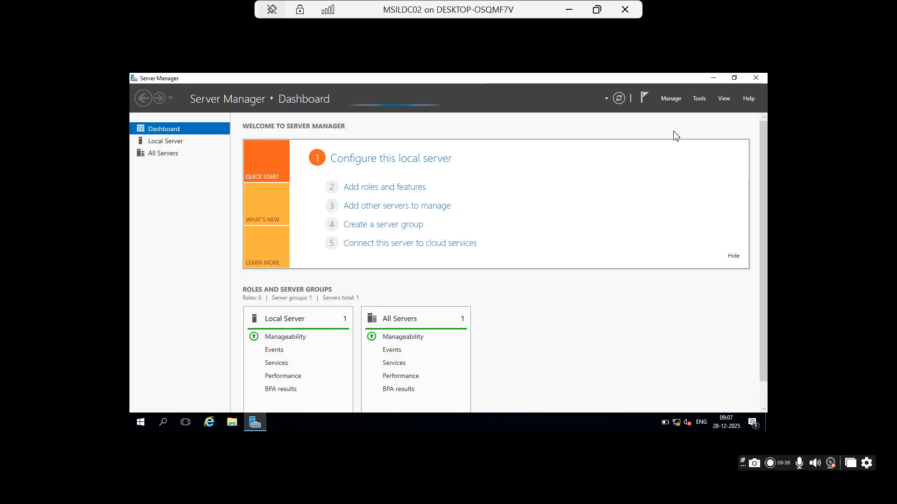
pyautogui.click(670, 99)
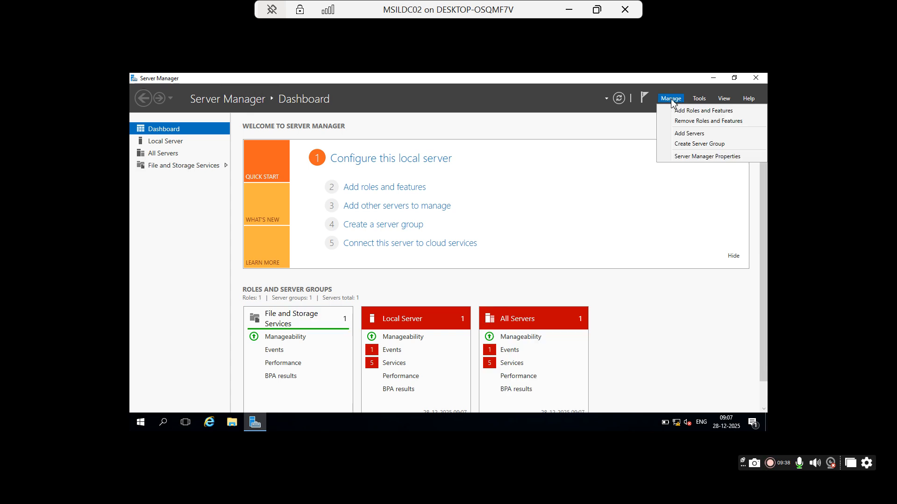
pyautogui.click(689, 111)
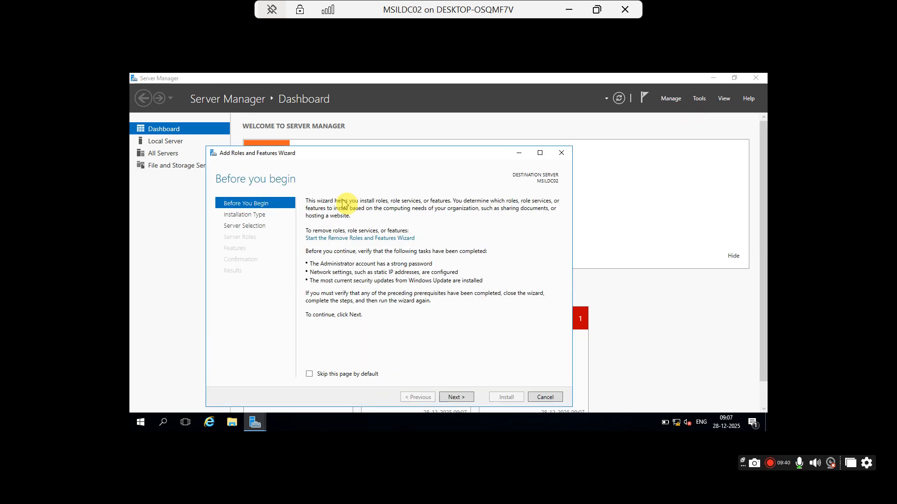
pyautogui.click(456, 398)
pyautogui.click(455, 398)
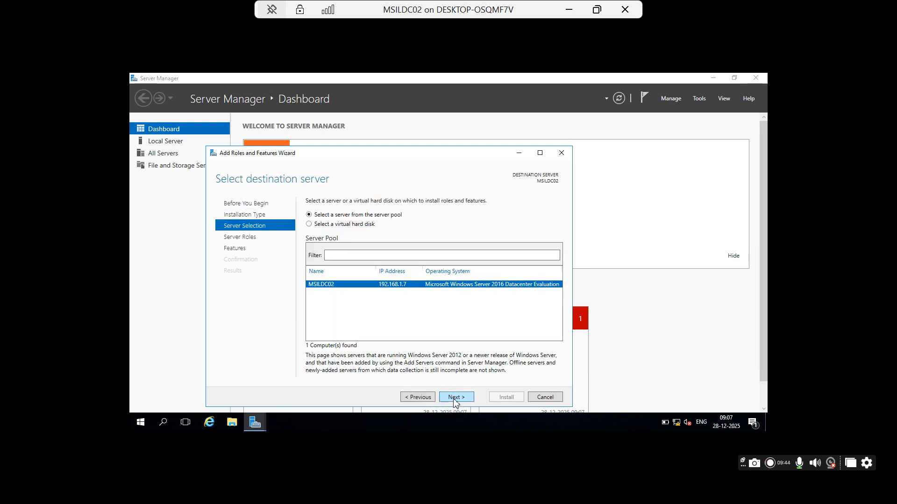
pyautogui.click(453, 400)
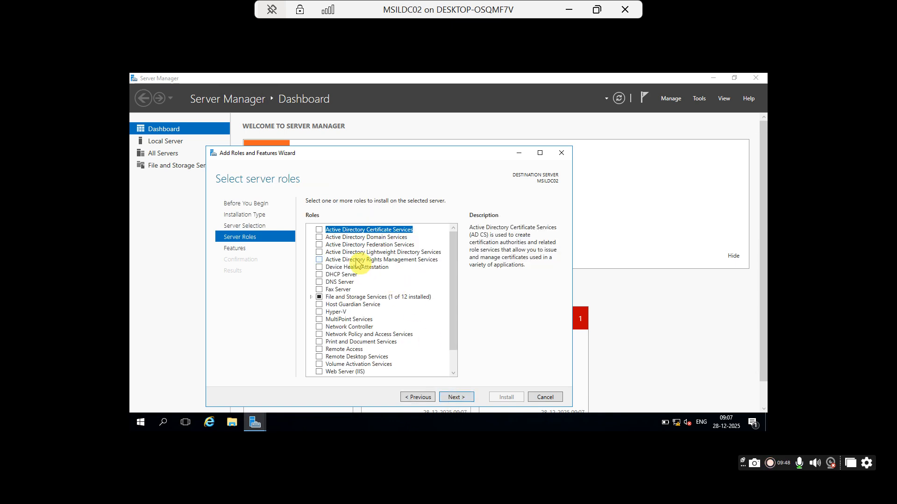
# Step: Select Active Directory Domain Services with its required features and allow automatic restart
pyautogui.click(318, 239)
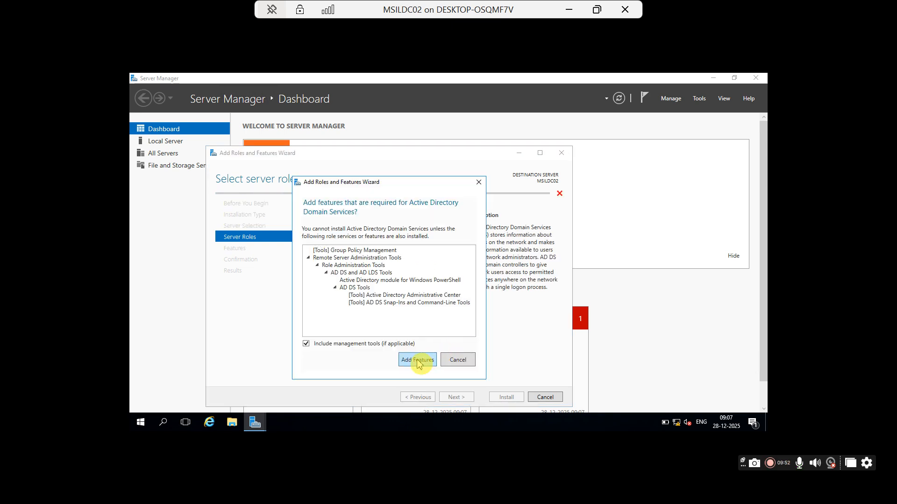
pyautogui.click(417, 360)
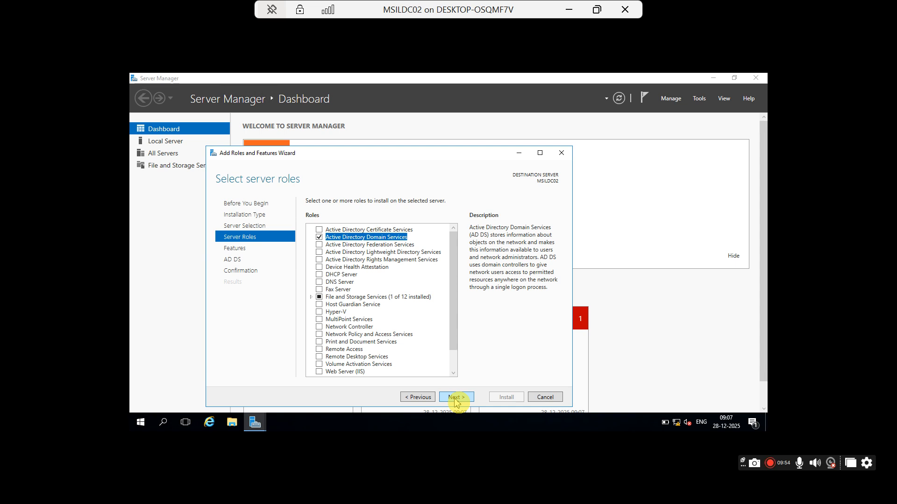
pyautogui.click(455, 398)
pyautogui.click(456, 398)
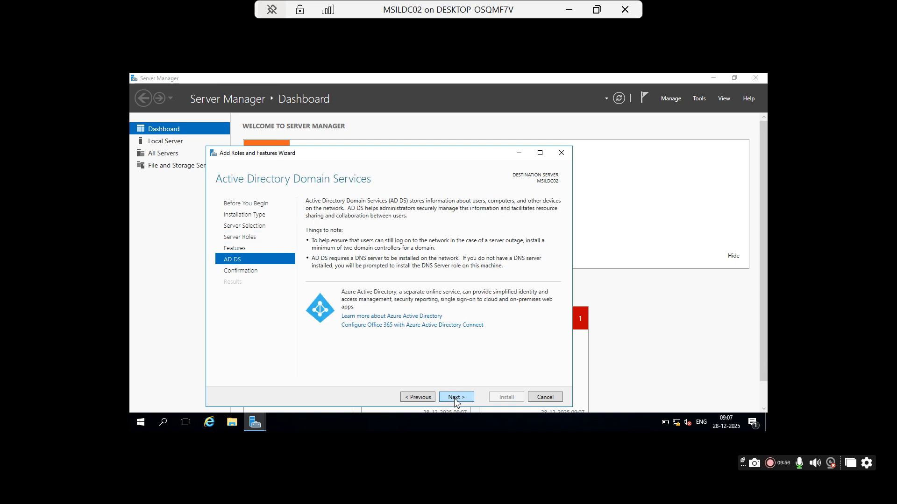
pyautogui.click(455, 398)
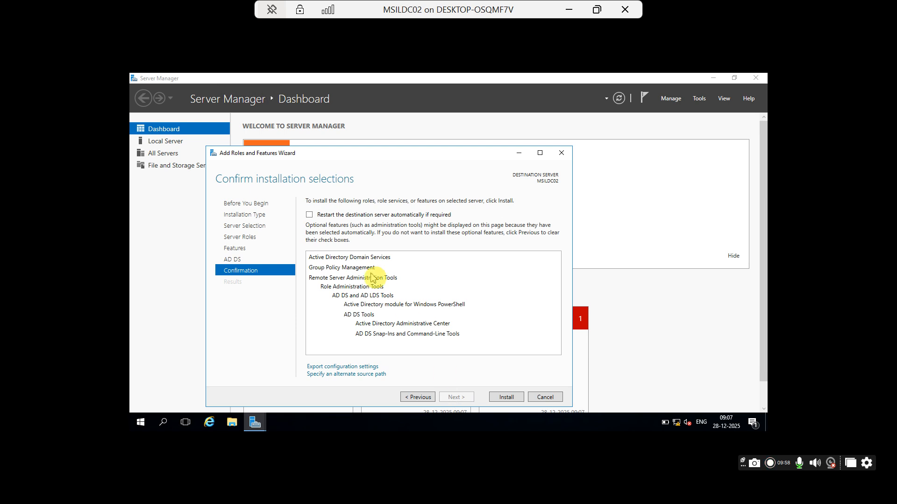
pyautogui.click(309, 216)
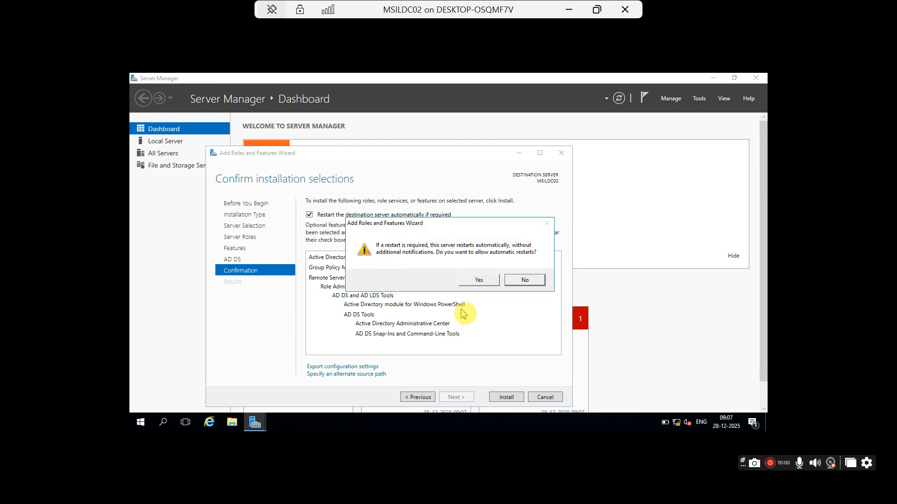
pyautogui.click(486, 280)
# Step: Install the AD DS role, close the finished wizard, and view the pending notifications
pyautogui.click(514, 400)
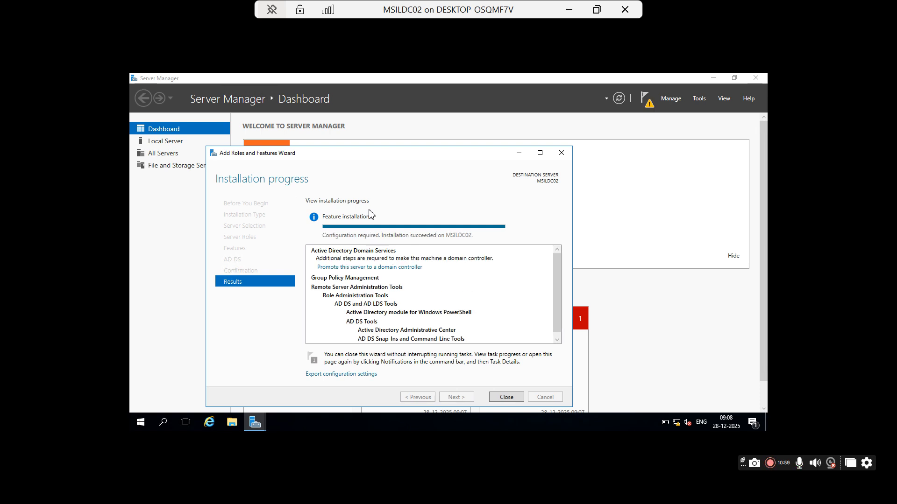
pyautogui.click(506, 397)
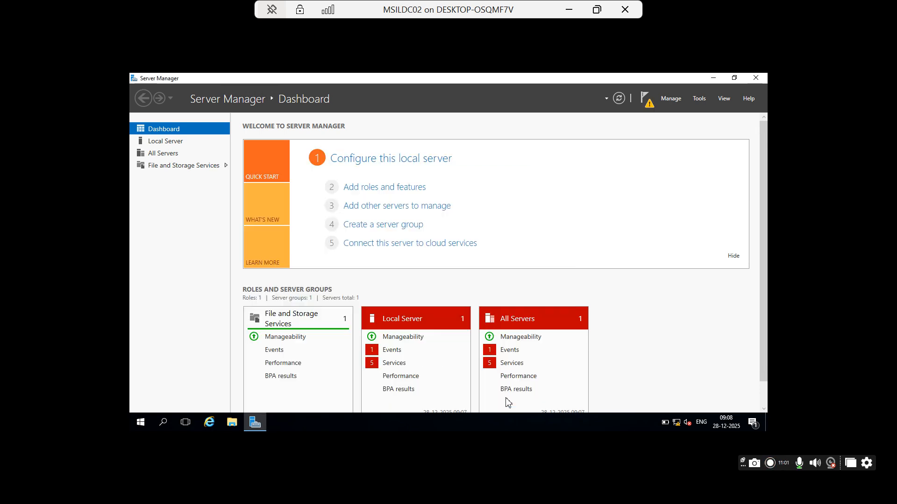
pyautogui.click(650, 102)
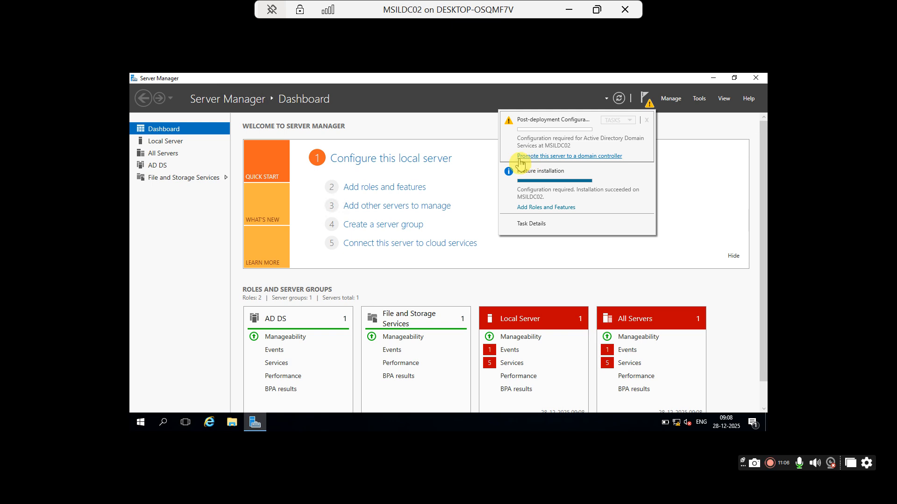
# Step: Choose 'Promote this server to a domain controller' from the notifications
pyautogui.click(569, 157)
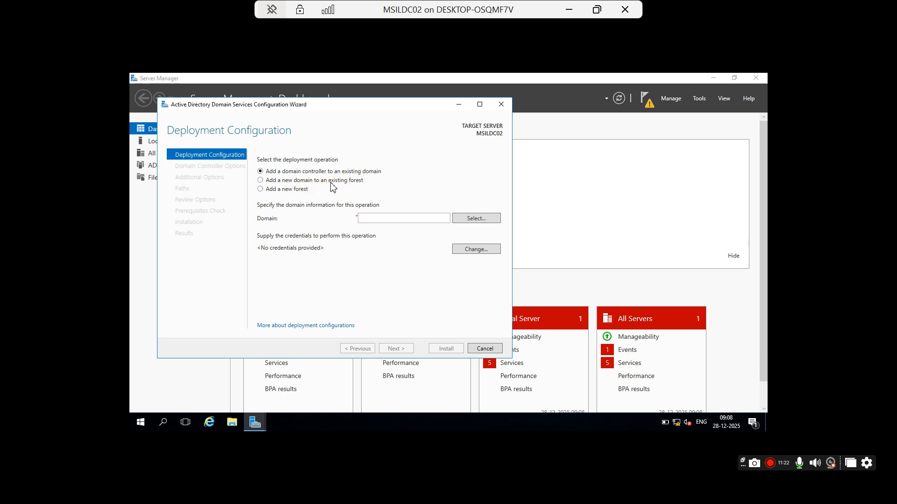
# Step: Choose to add a domain controller to an existing domain and enter 'Technica' as the domain
pyautogui.click(269, 189)
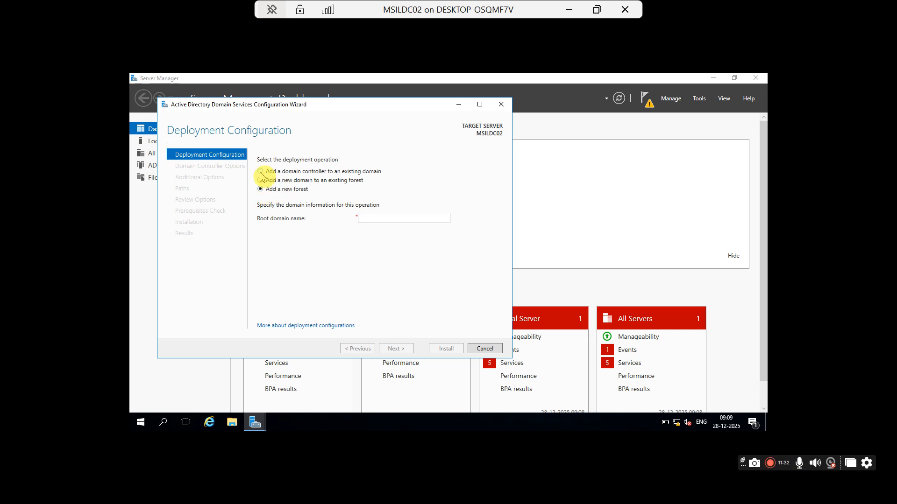
pyautogui.click(260, 171)
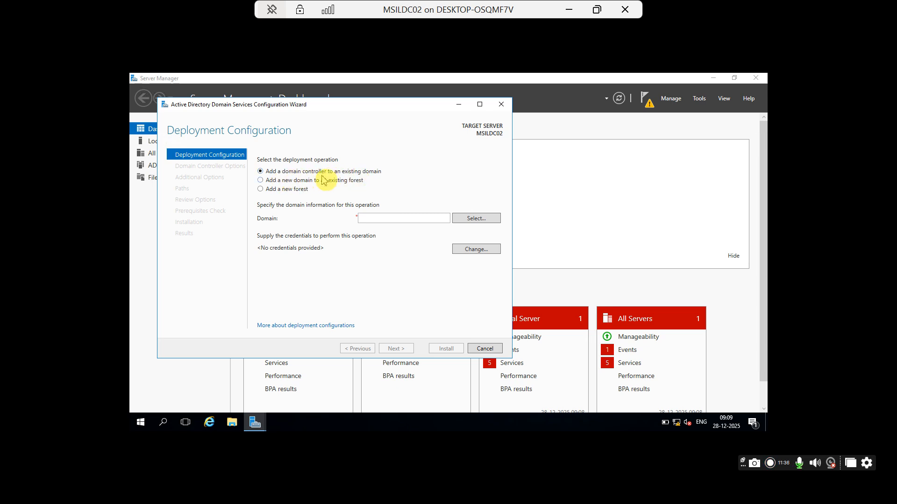
pyautogui.click(382, 219)
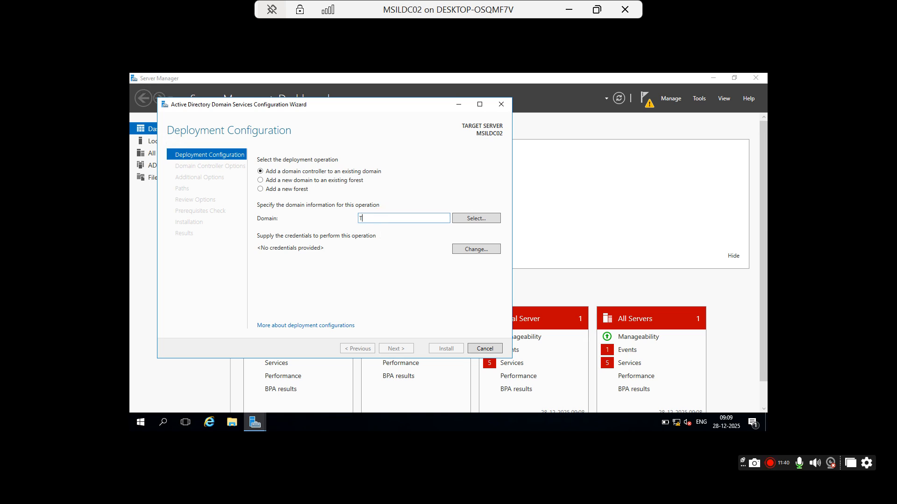
pyautogui.write('Technical')
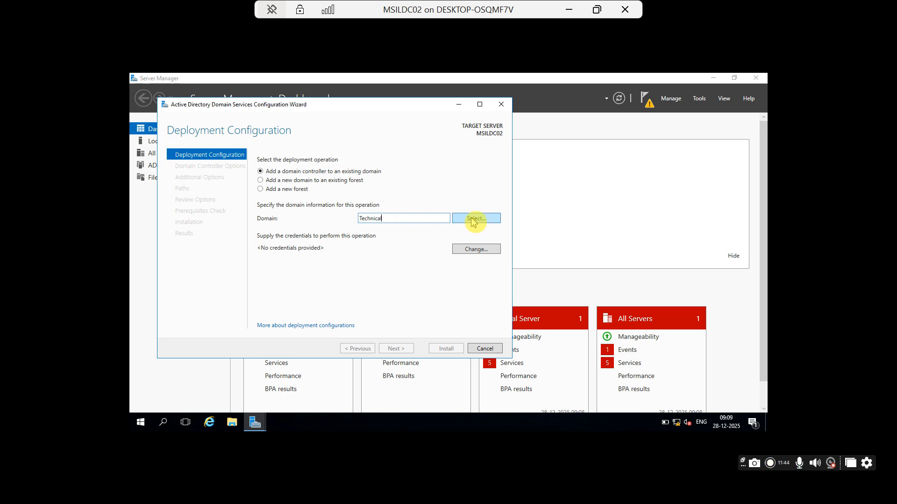
# Step: Supply administrator credentials and pick Technical.com as the target domain
pyautogui.click(474, 219)
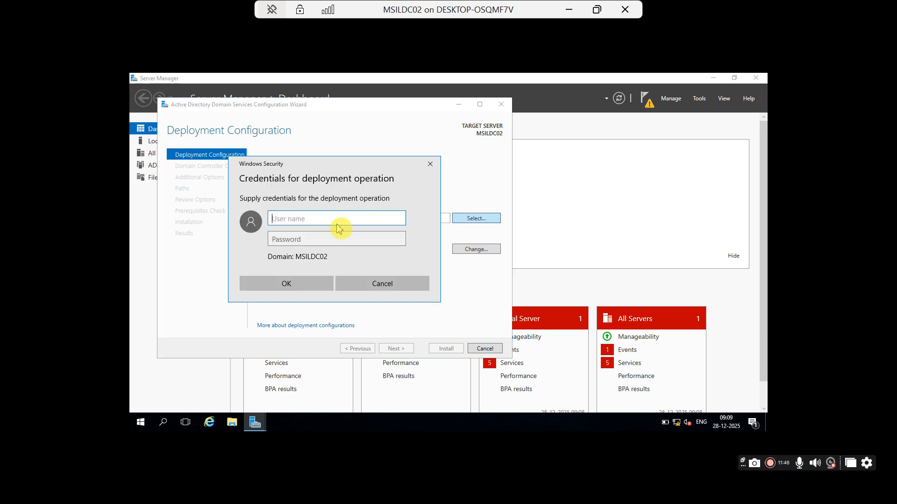
pyautogui.write('a')
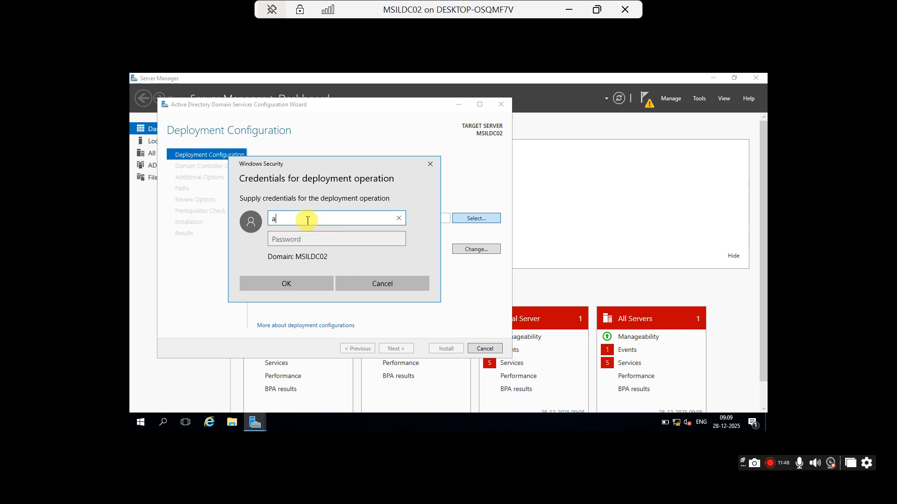
pyautogui.write('dminist')
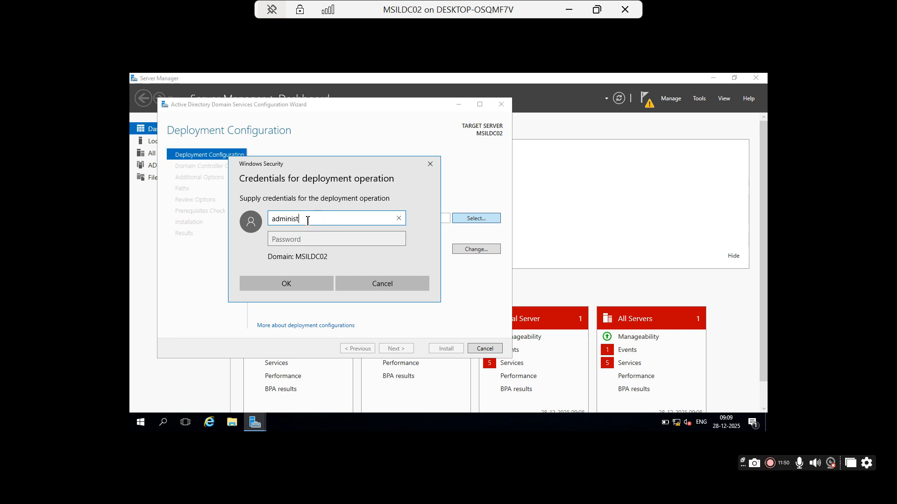
pyautogui.write('rator')
pyautogui.press('Tab')
pyautogui.write('•••••')
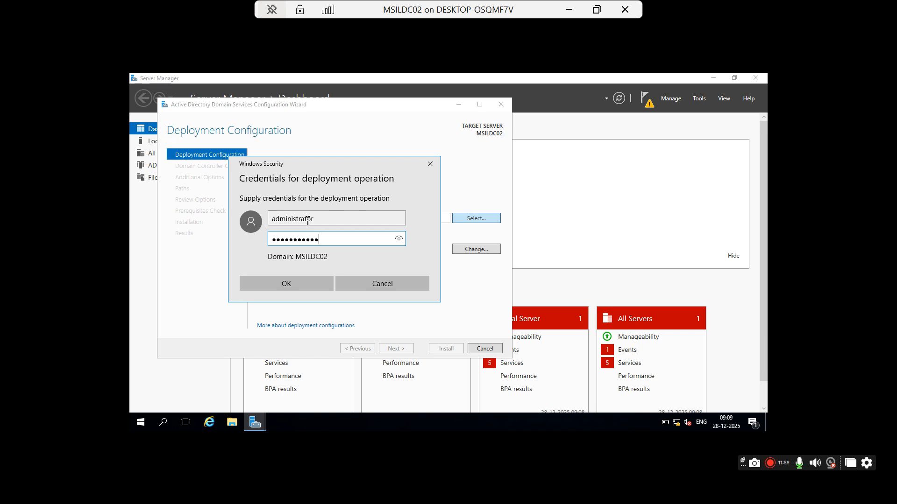
pyautogui.write('••••••')
pyautogui.click(292, 284)
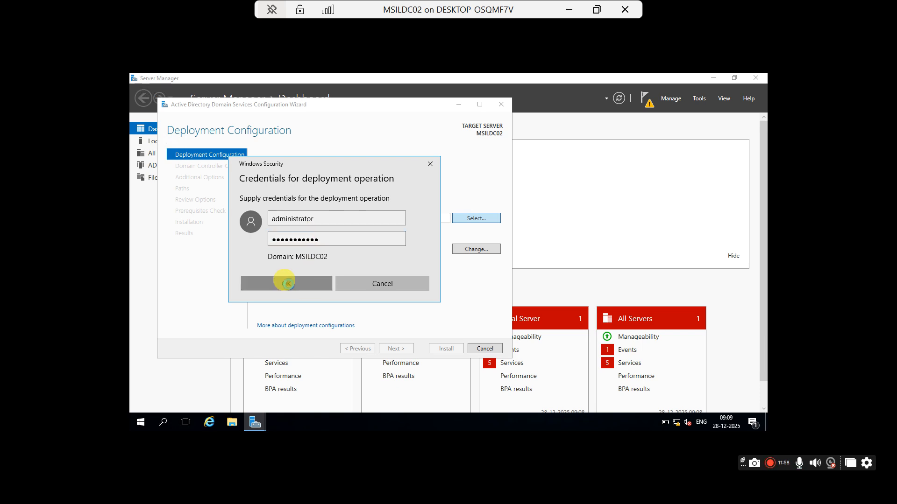
pyautogui.click(198, 154)
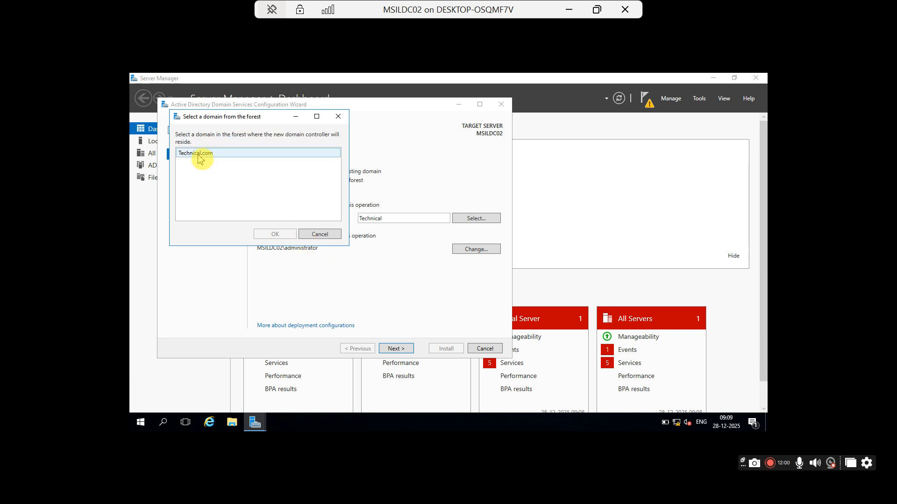
pyautogui.click(281, 236)
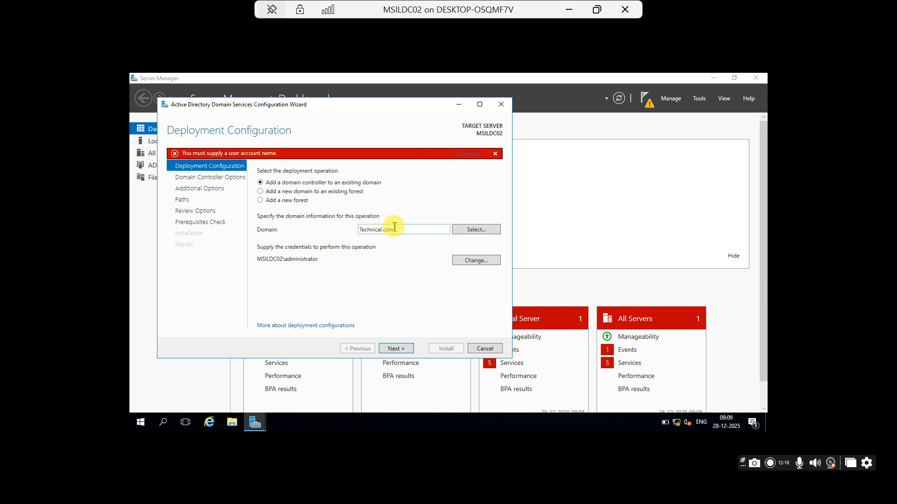
# Step: Replace the deployment credentials with Technical\Administrator and its password, then continue to Domain Controller Options
pyautogui.click(473, 264)
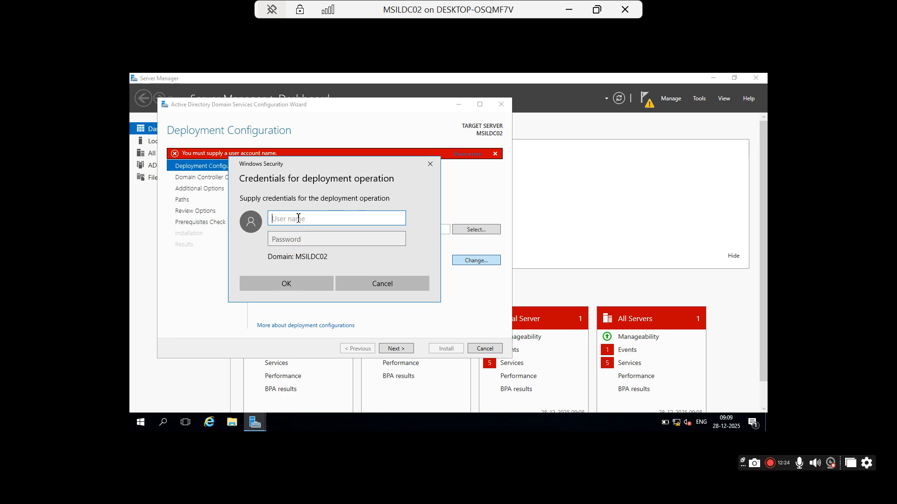
pyautogui.write('Technical\\')
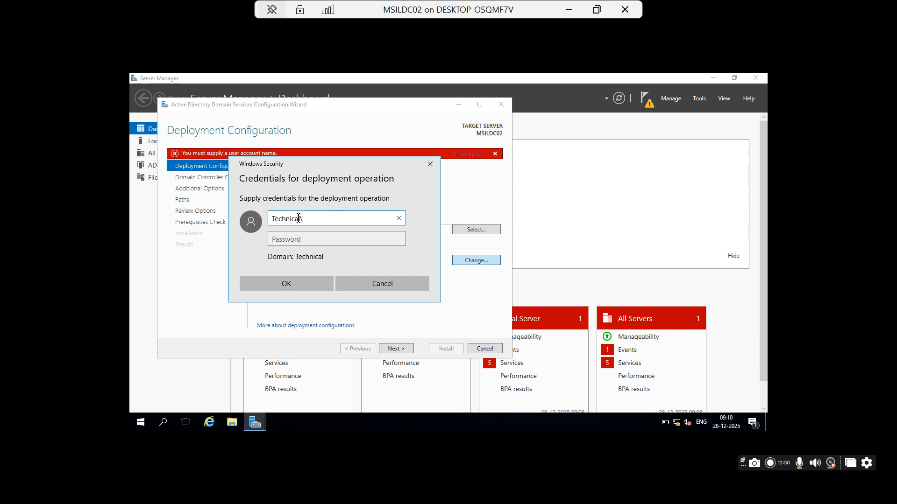
pyautogui.write('Administrator')
pyautogui.press('Tab')
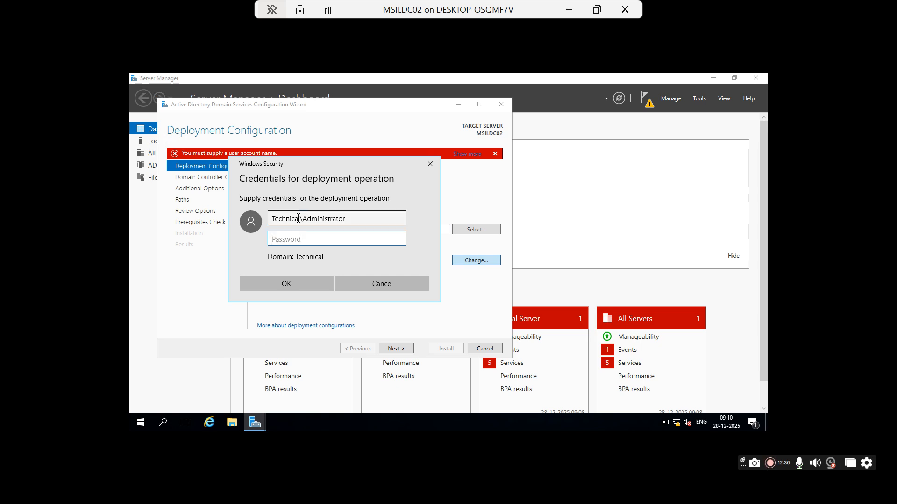
pyautogui.write('•••••••••••')
pyautogui.click(287, 283)
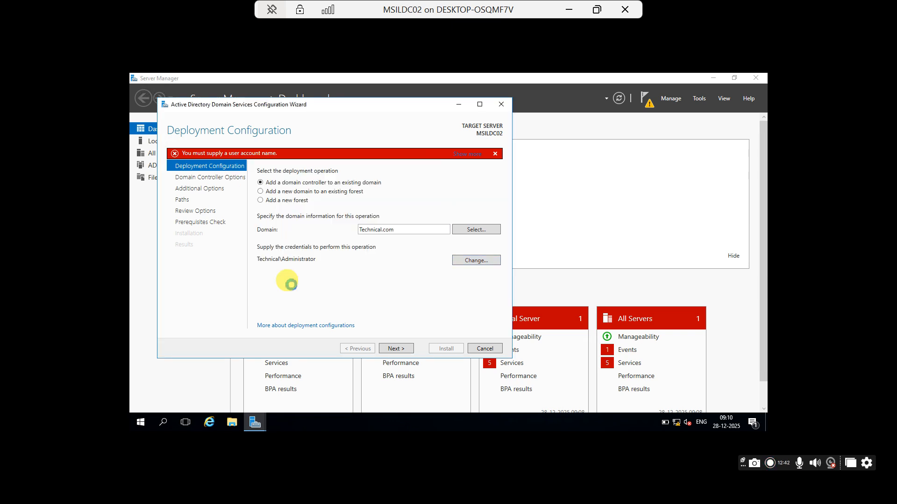
pyautogui.click(396, 349)
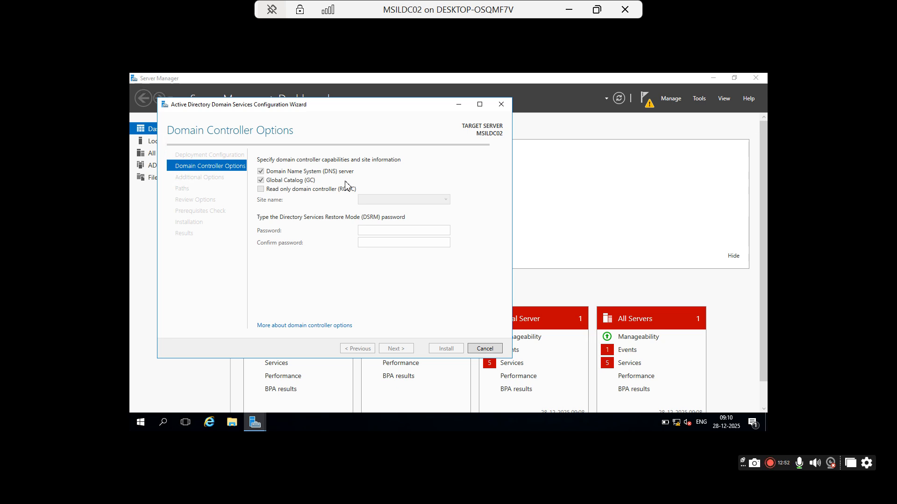
# Step: Keep DNS server and Global Catalog checked with site Default-First-Site-Name, then focus the DSRM password field
pyautogui.click(369, 230)
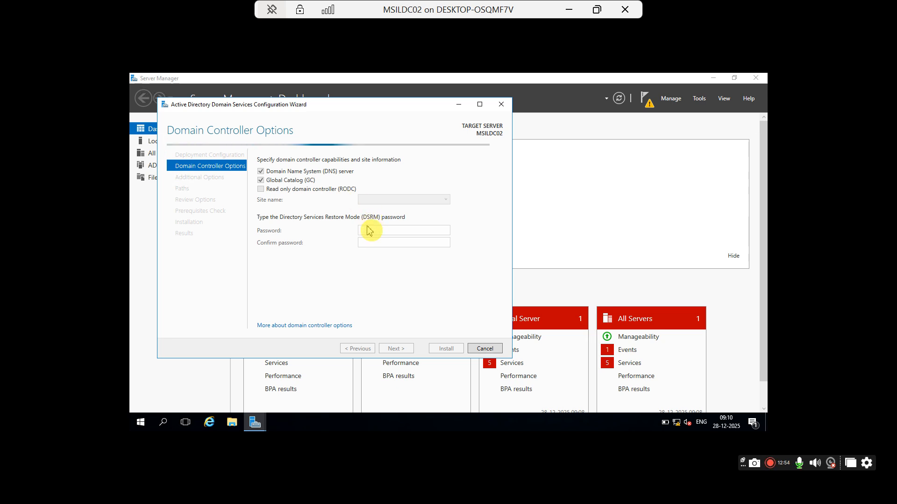
pyautogui.click(367, 232)
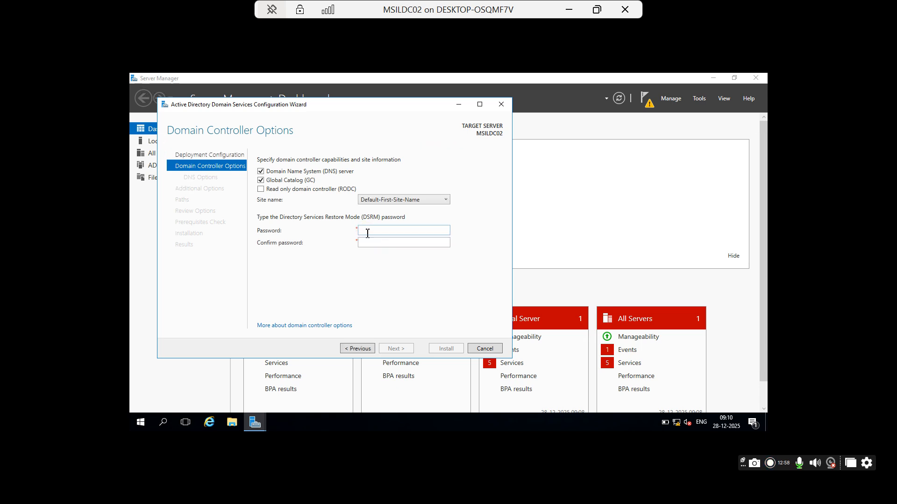
pyautogui.click(429, 201)
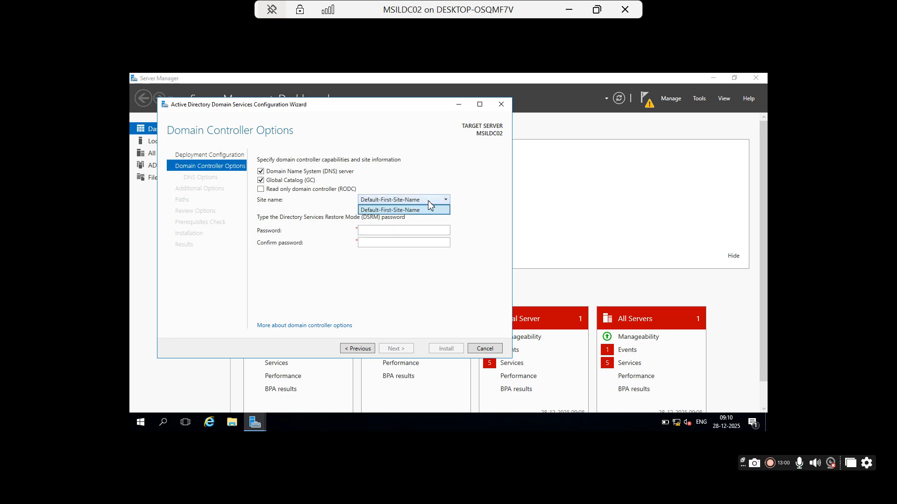
pyautogui.click(424, 181)
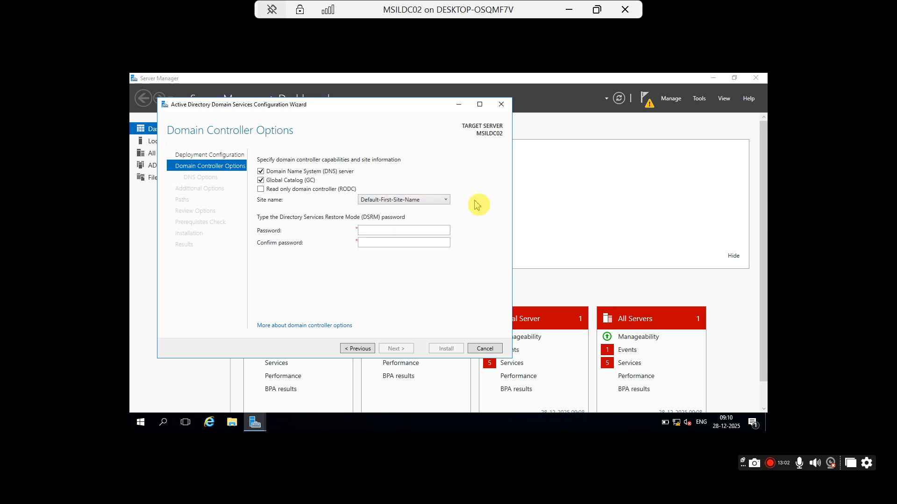
pyautogui.click(385, 202)
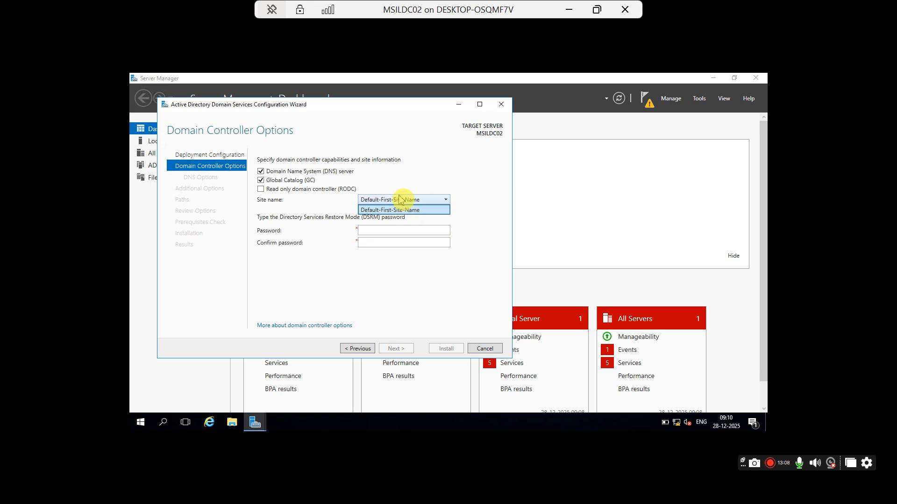
pyautogui.click(436, 175)
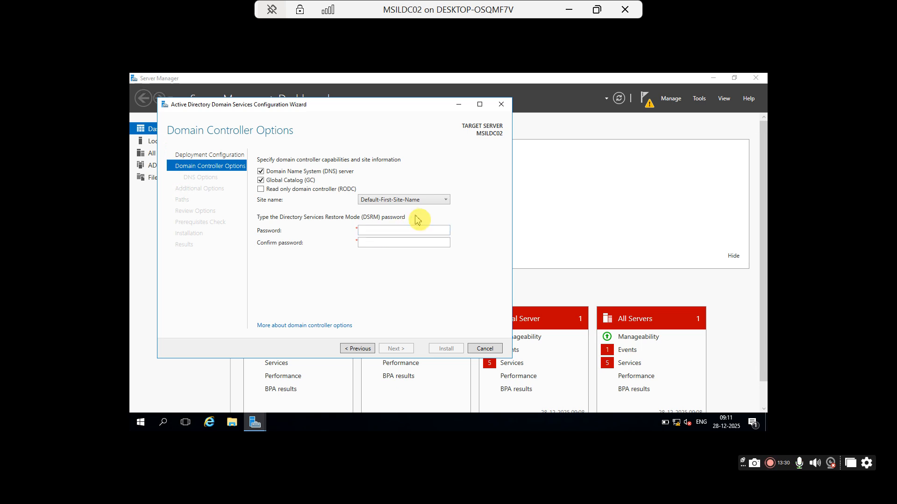
pyautogui.click(427, 201)
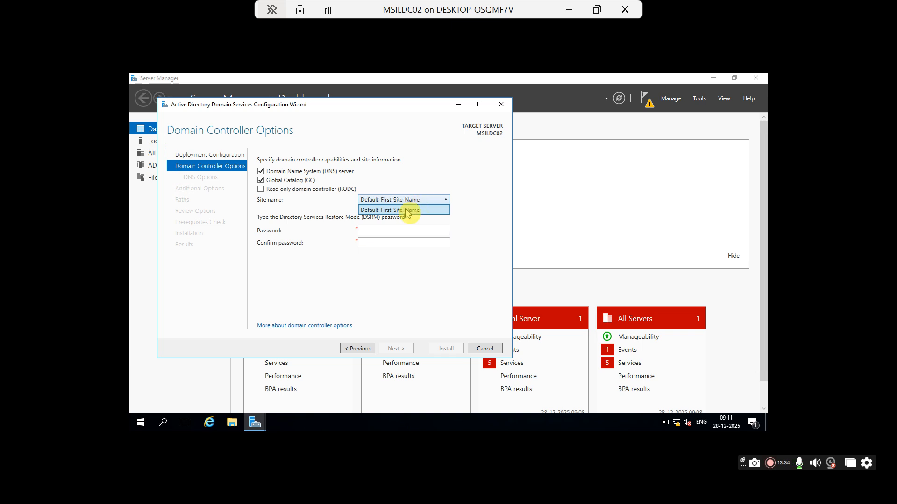
pyautogui.click(482, 207)
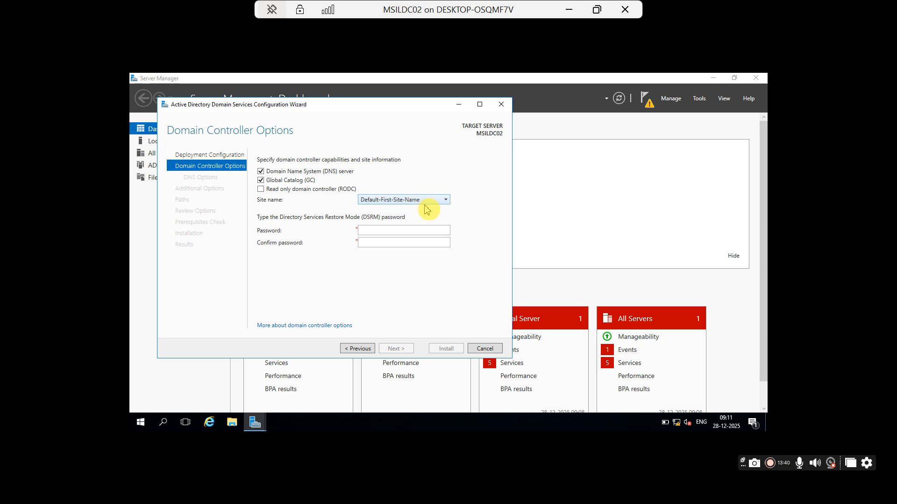
pyautogui.click(369, 228)
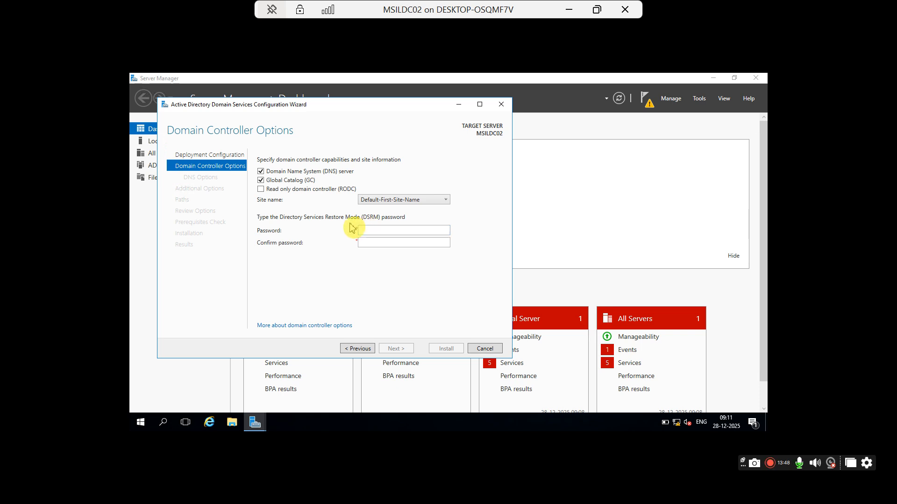
# Step: Enter and confirm the DSRM password, then advance to DNS Options
pyautogui.click(376, 230)
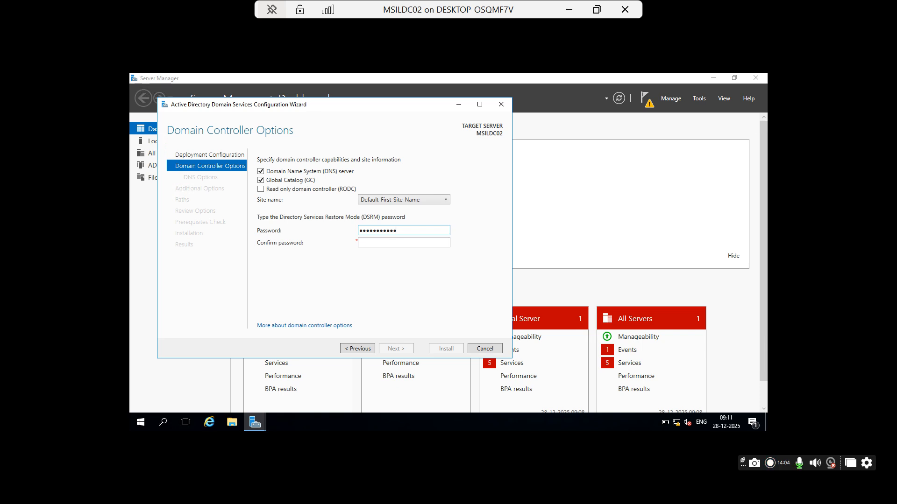
pyautogui.press('Tab')
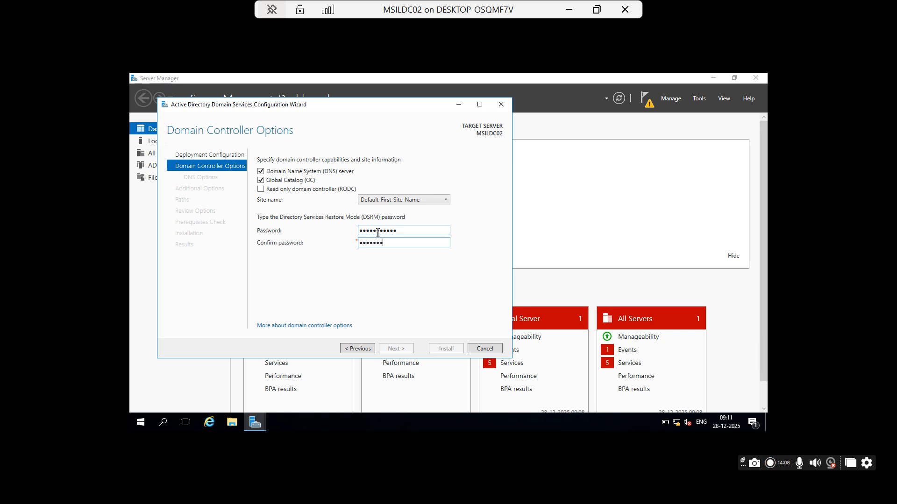
pyautogui.write('•••••••••••')
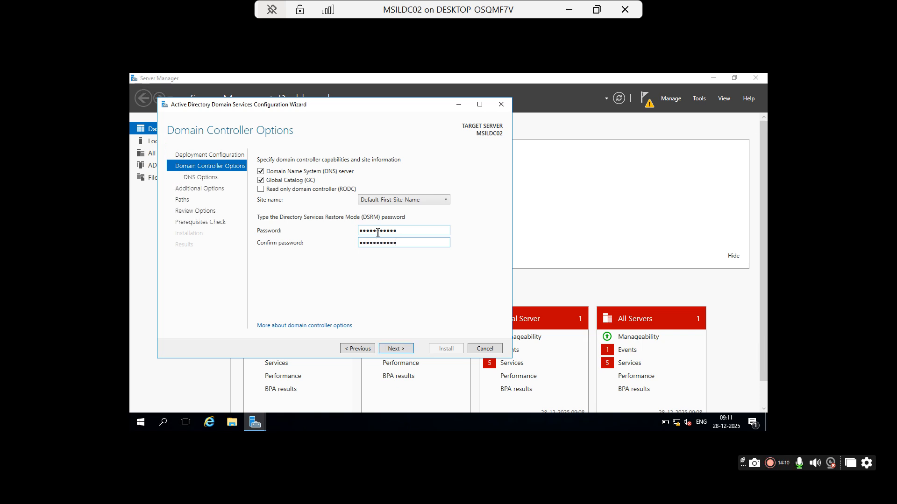
pyautogui.click(405, 351)
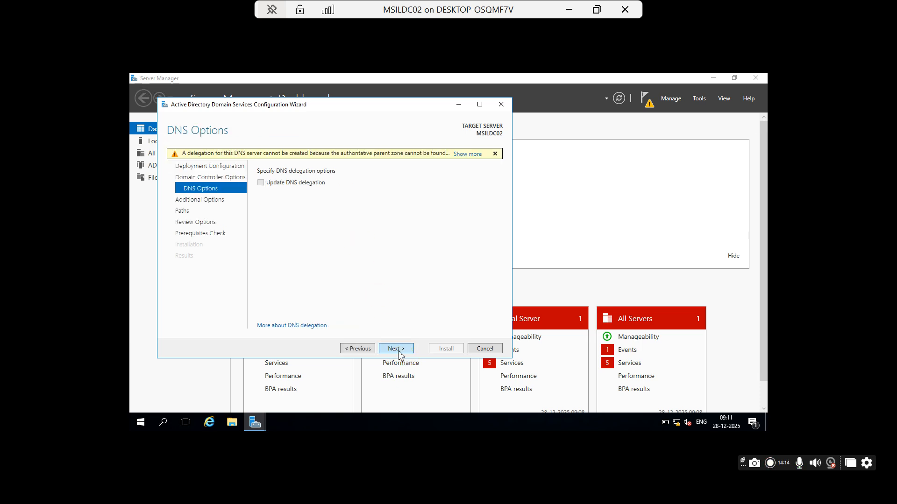
# Step: Pass DNS Options, set Replicate from to MSILDC01.Technical.com, and advance to the Paths page
pyautogui.click(398, 353)
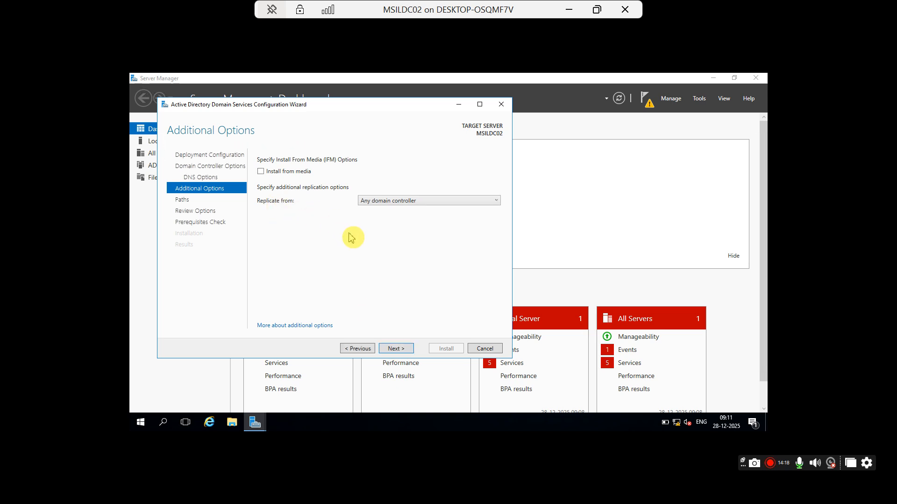
pyautogui.click(390, 202)
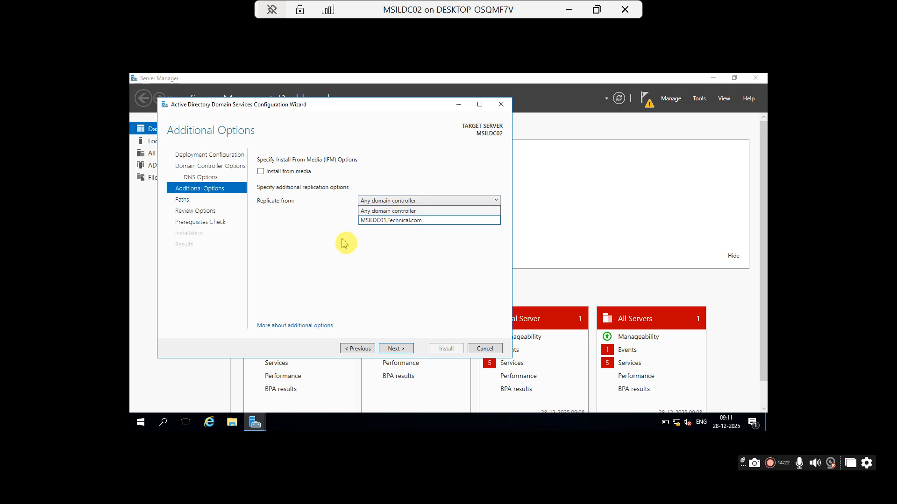
pyautogui.click(317, 219)
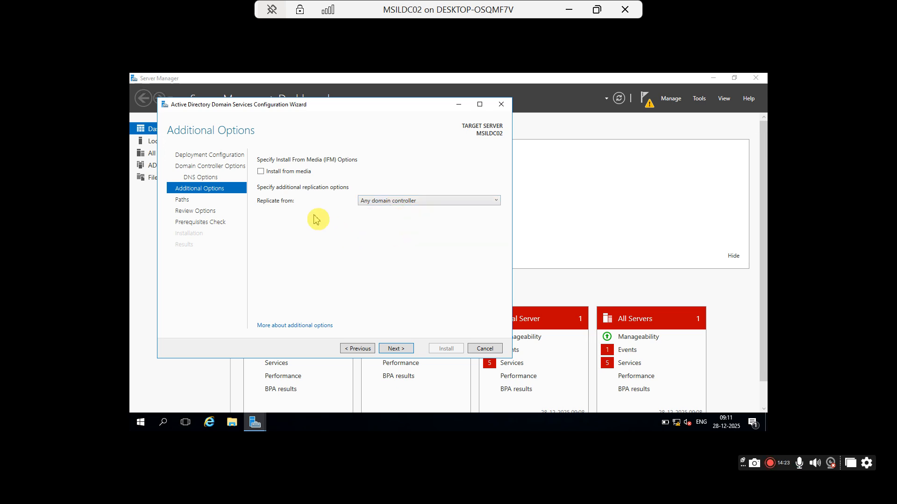
pyautogui.click(395, 203)
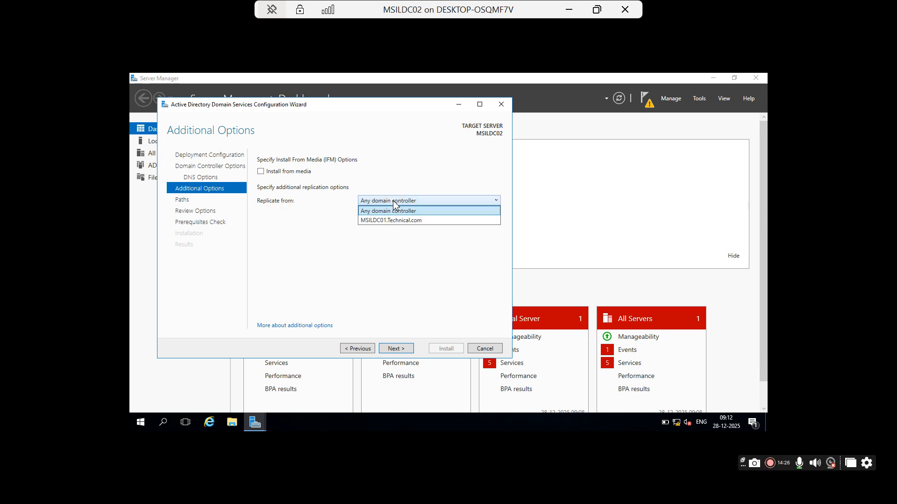
pyautogui.click(402, 222)
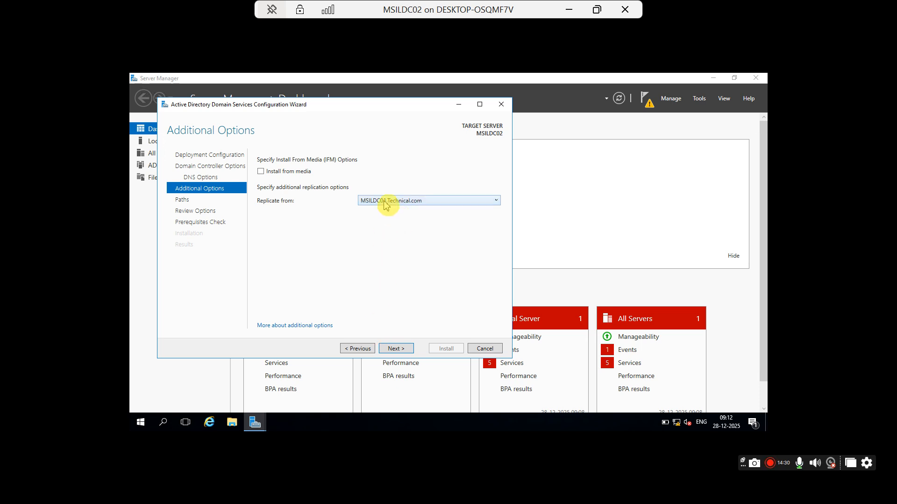
pyautogui.click(387, 202)
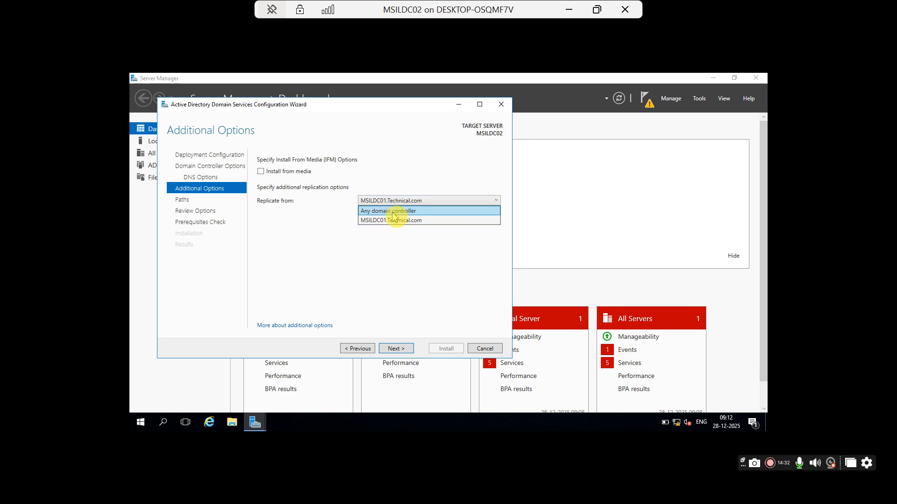
pyautogui.click(392, 214)
pyautogui.click(384, 203)
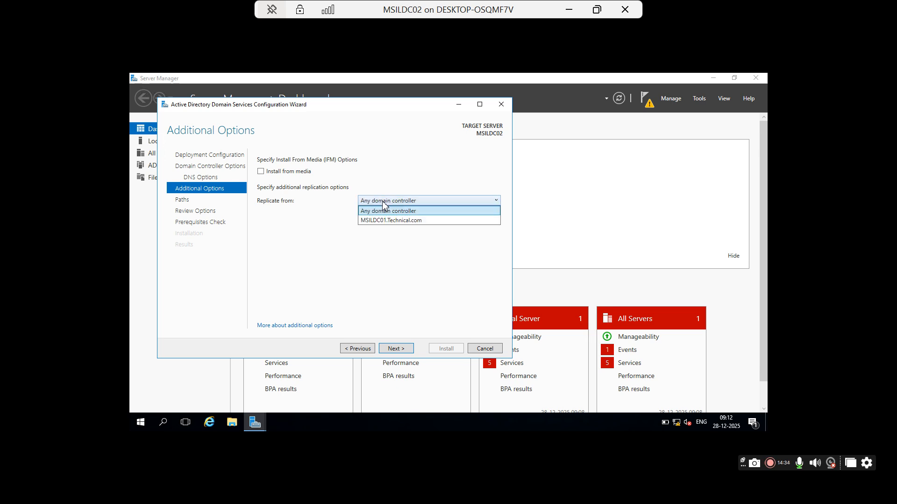
pyautogui.click(394, 222)
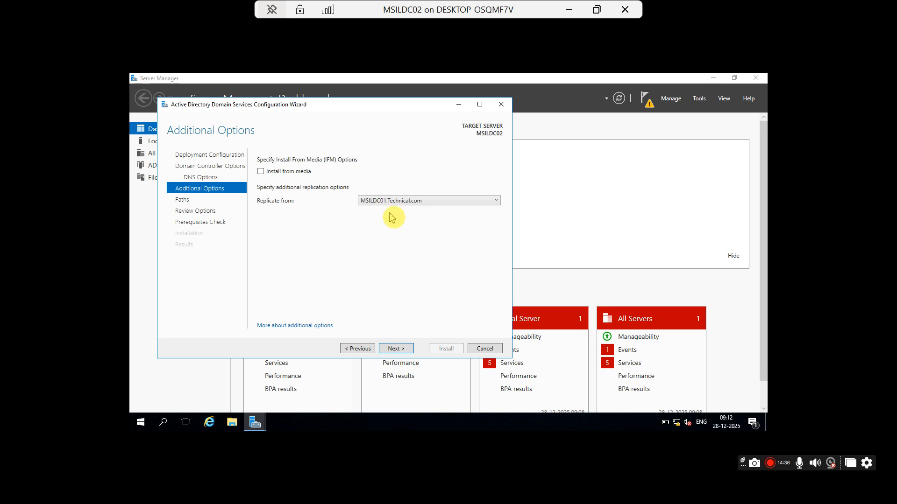
pyautogui.click(396, 349)
pyautogui.click(369, 274)
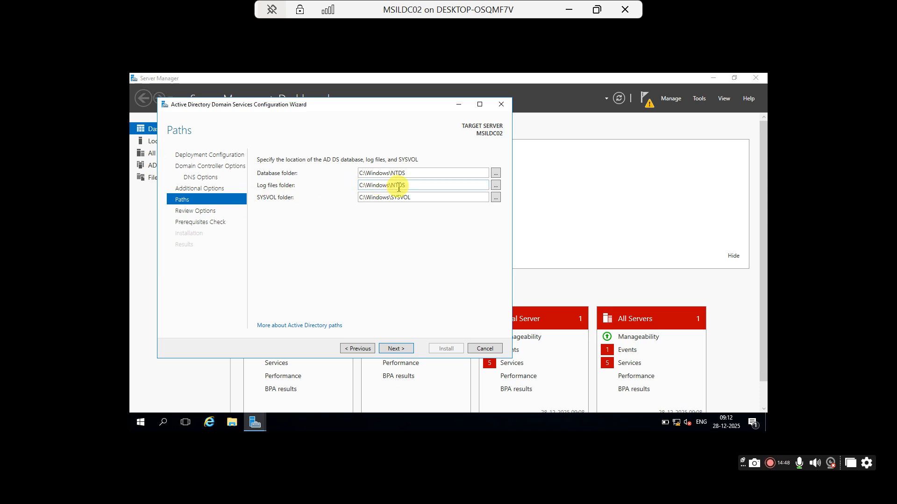
# Step: Accept the default NTDS and SYSVOL paths, review the selected options, and run the prerequisites check
pyautogui.click(394, 348)
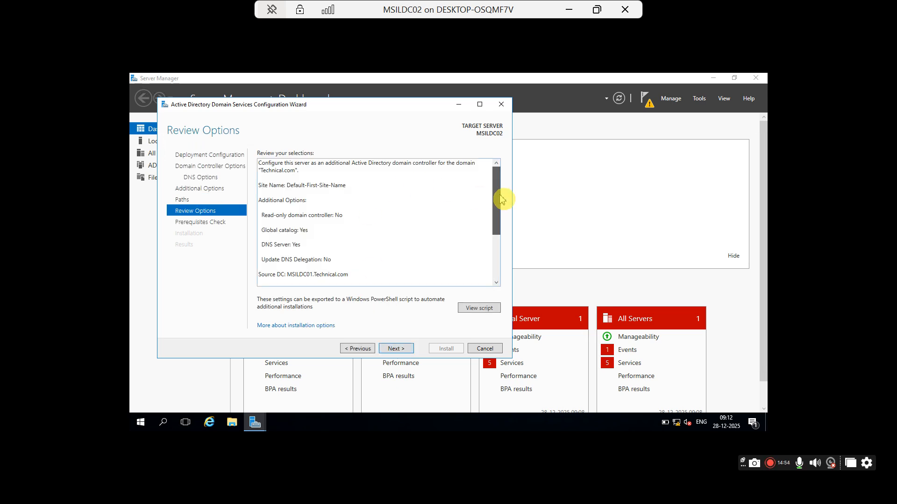
pyautogui.moveTo(496, 200); pyautogui.dragTo(500, 160)
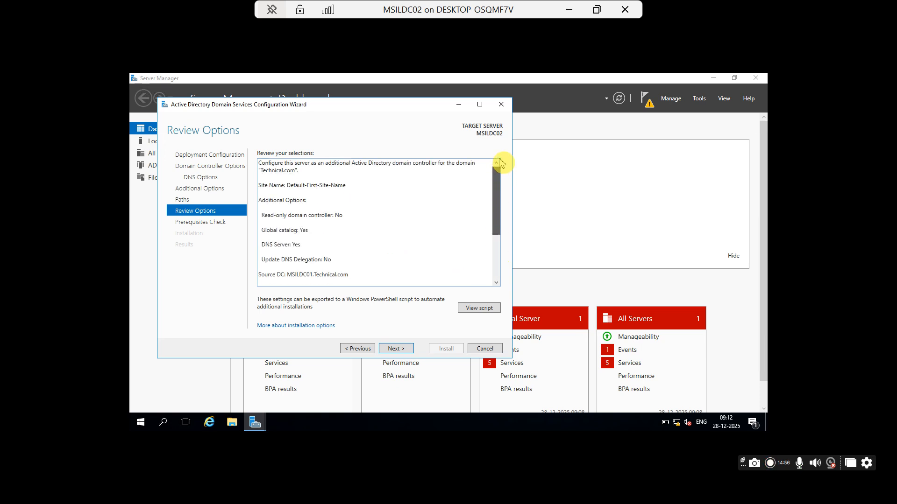
pyautogui.click(395, 354)
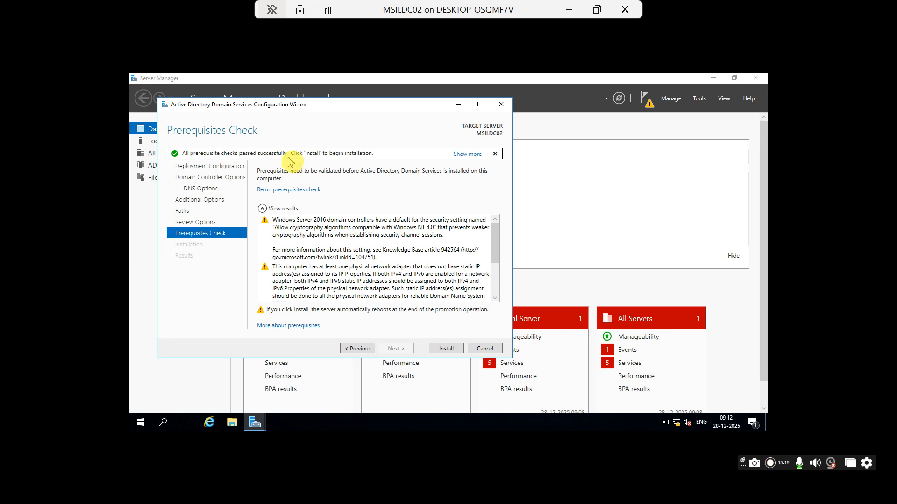
# Step: Install AD DS to promote MSILDC02 to a domain controller
pyautogui.click(446, 350)
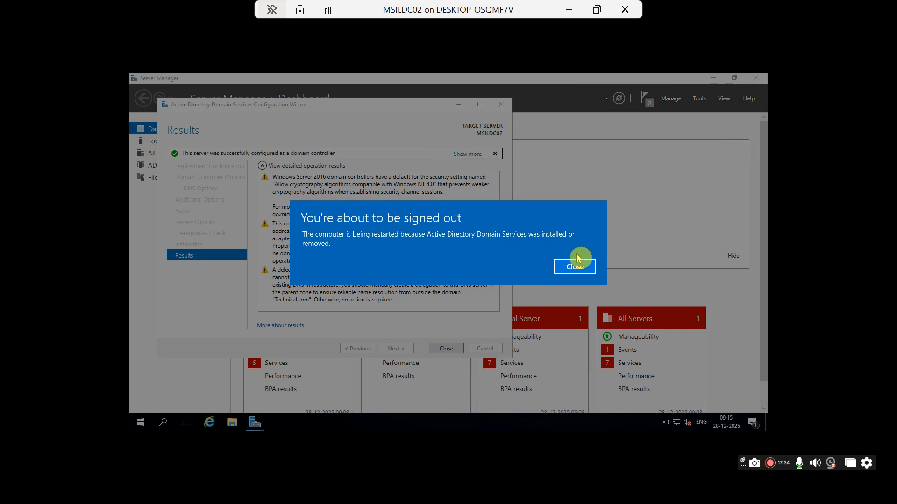
# Step: Dismiss the sign-out notice and reconnect to the restarting MSILDC02 console in a window
pyautogui.click(577, 269)
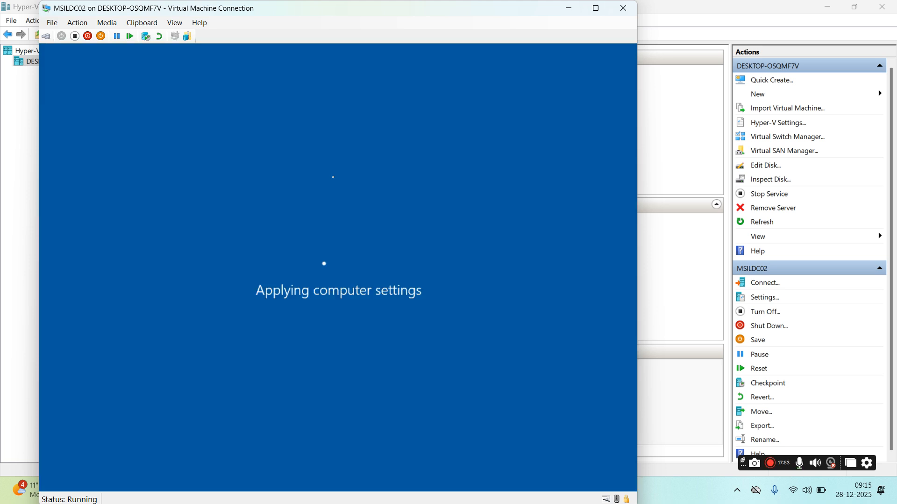
pyautogui.click(332, 177)
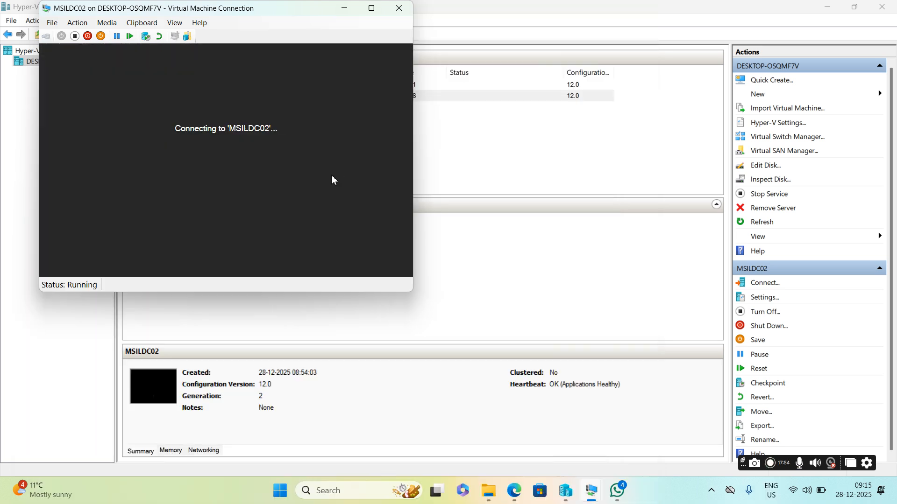
pyautogui.click(333, 178)
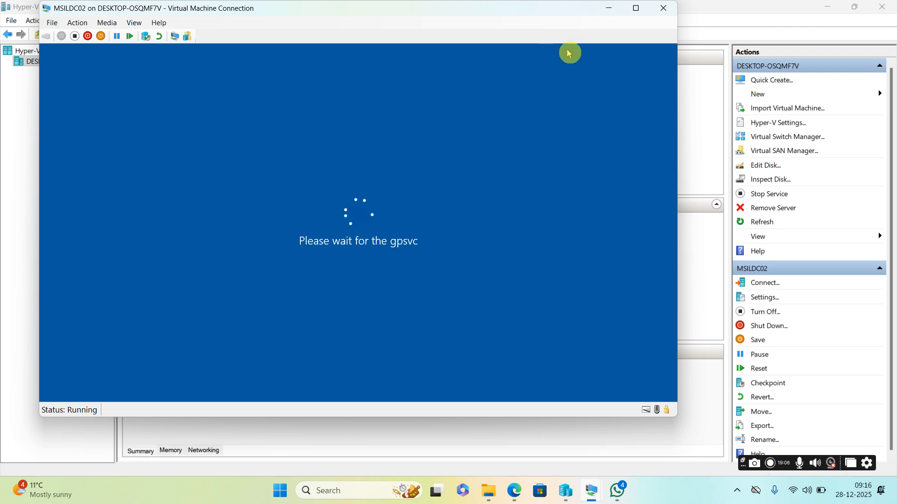
pyautogui.click(635, 8)
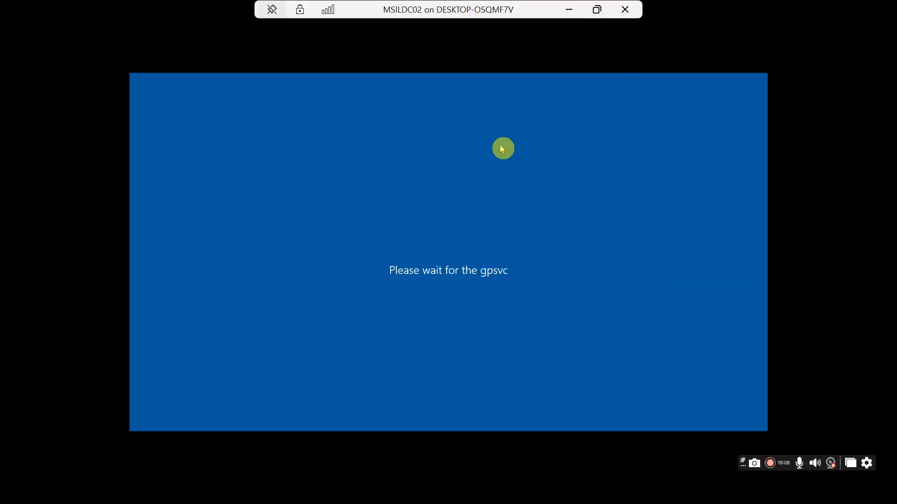
pyautogui.click(596, 11)
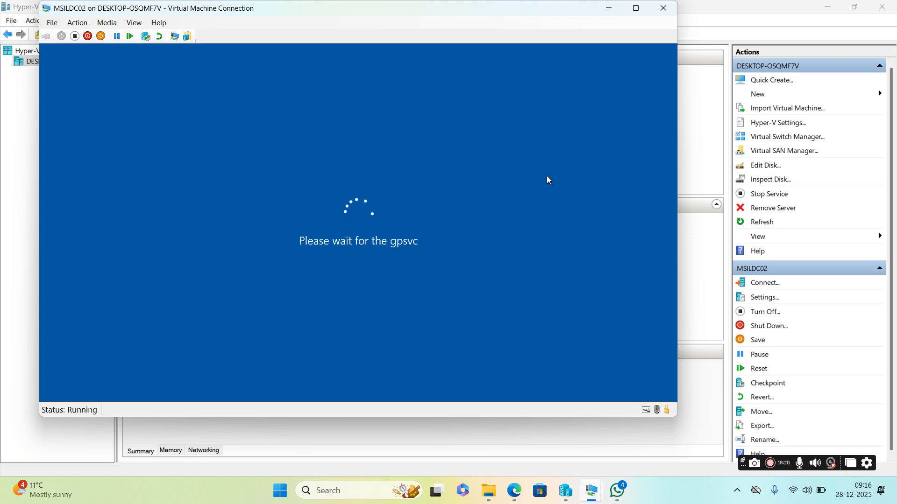
pyautogui.moveTo(592, 491)
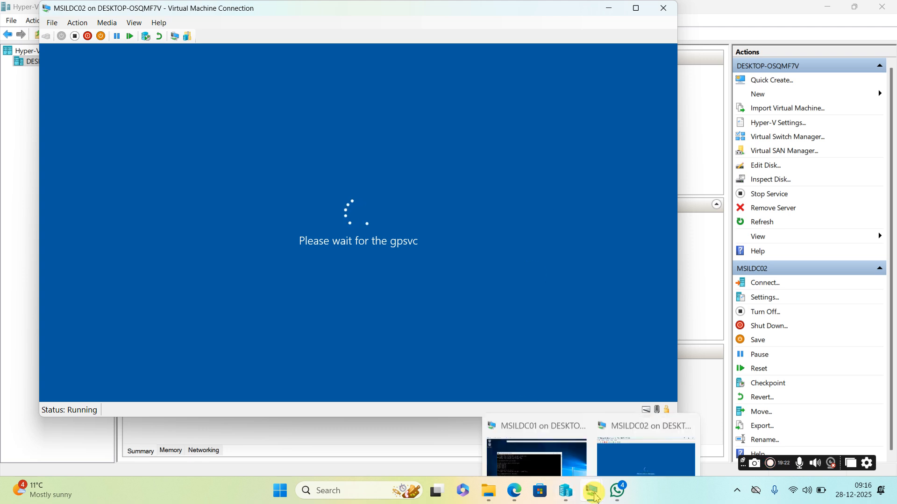
pyautogui.click(554, 447)
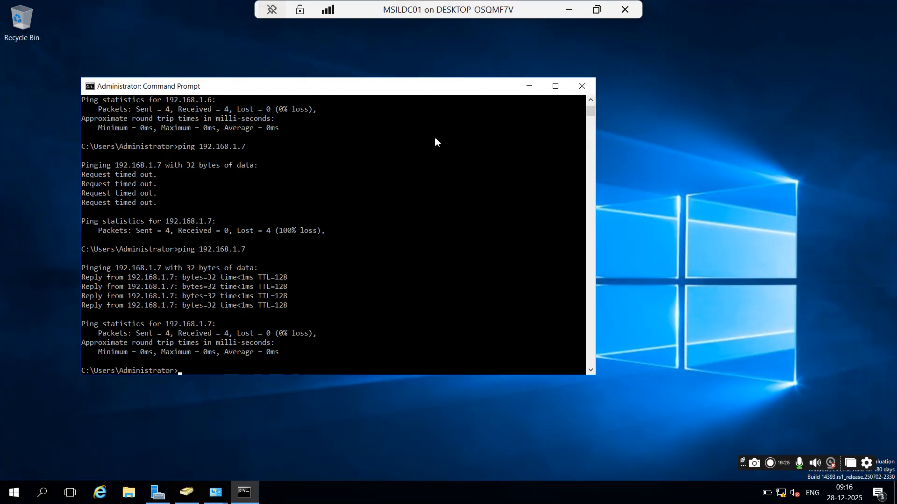
pyautogui.click(529, 86)
pyautogui.click(189, 492)
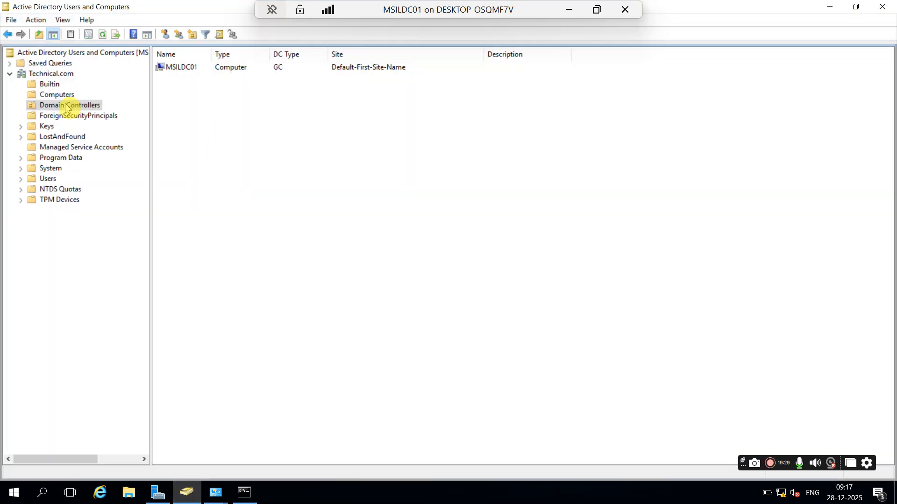
pyautogui.rightClick(255, 171)
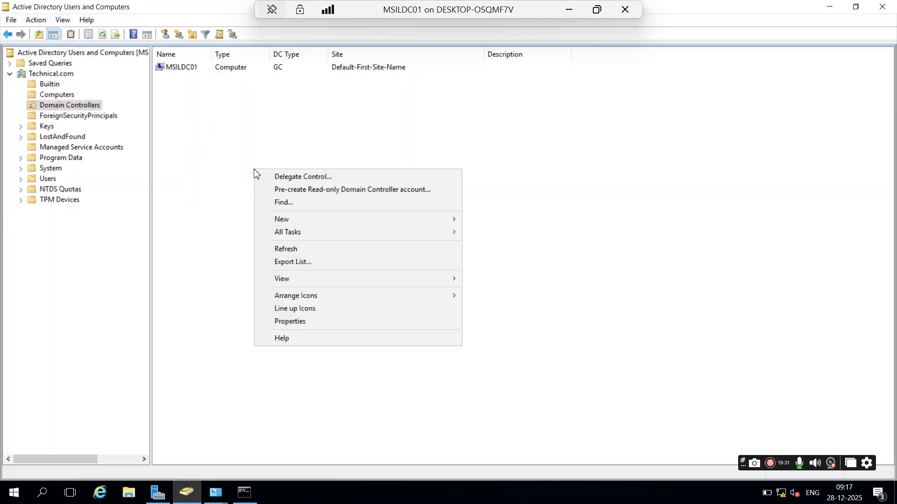
pyautogui.click(297, 252)
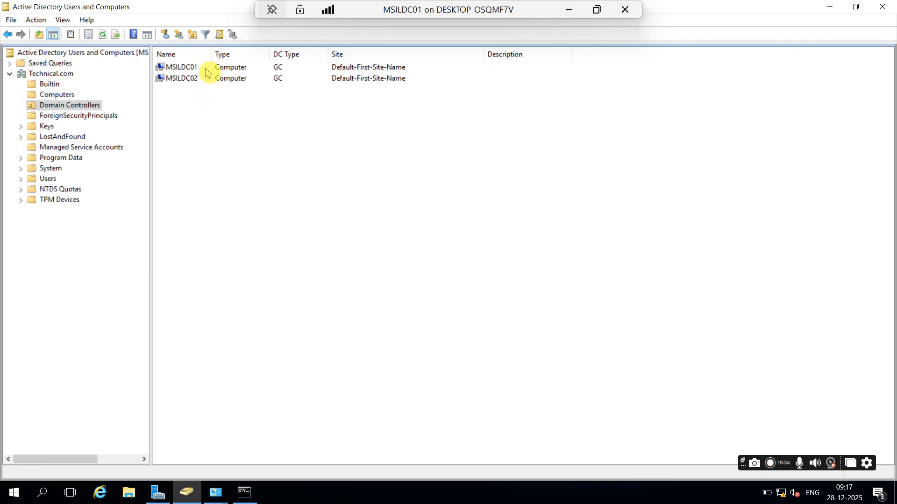
pyautogui.moveTo(212, 57); pyautogui.dragTo(256, 55)
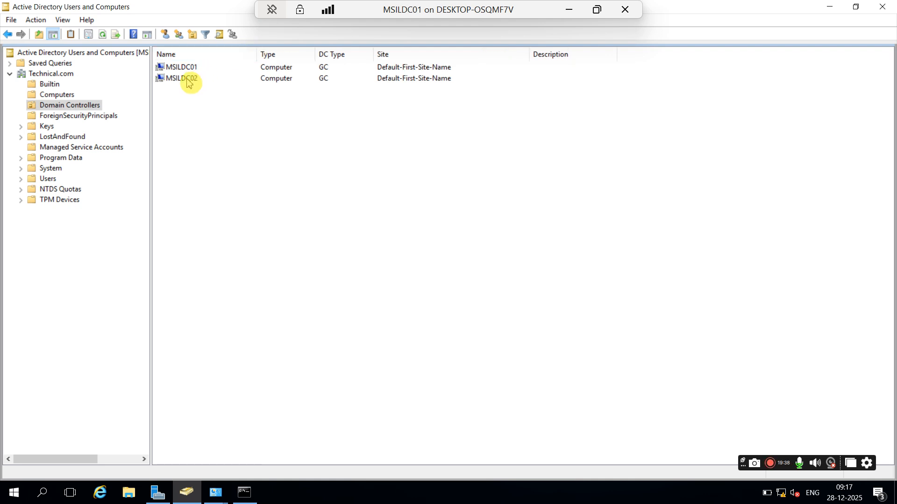
pyautogui.click(51, 75)
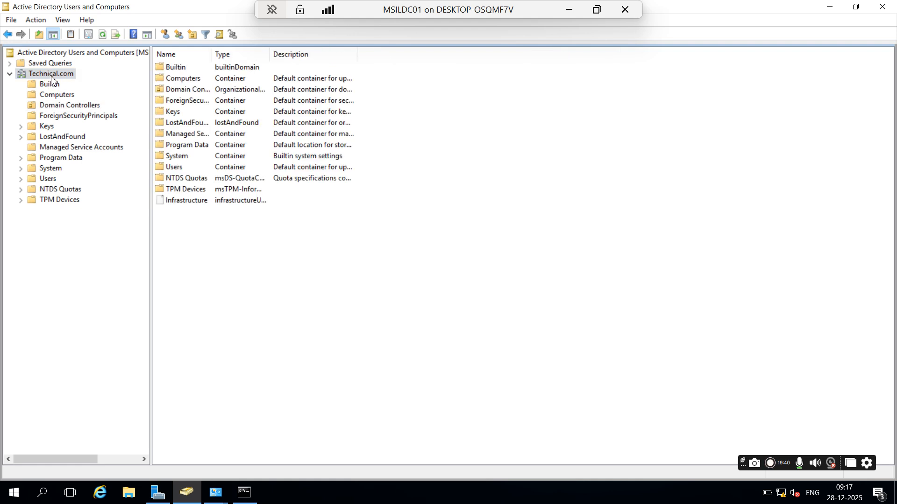
pyautogui.click(69, 107)
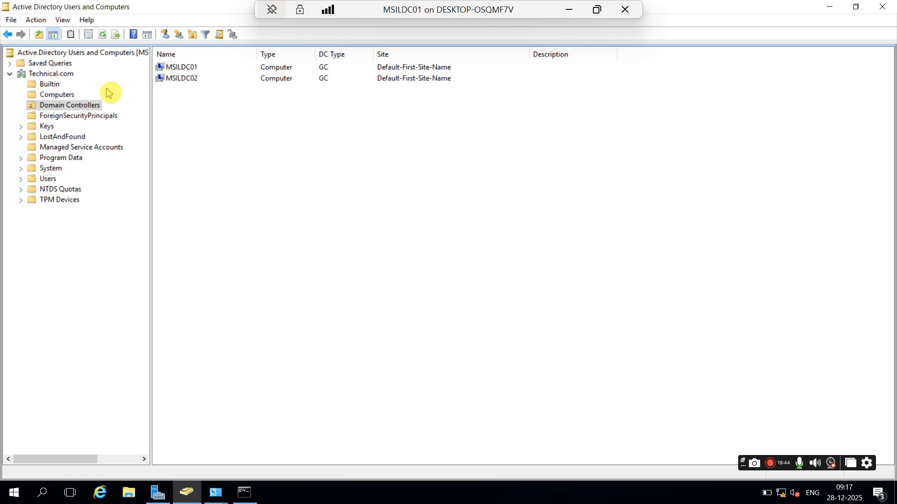
pyautogui.click(46, 76)
pyautogui.rightClick(45, 76)
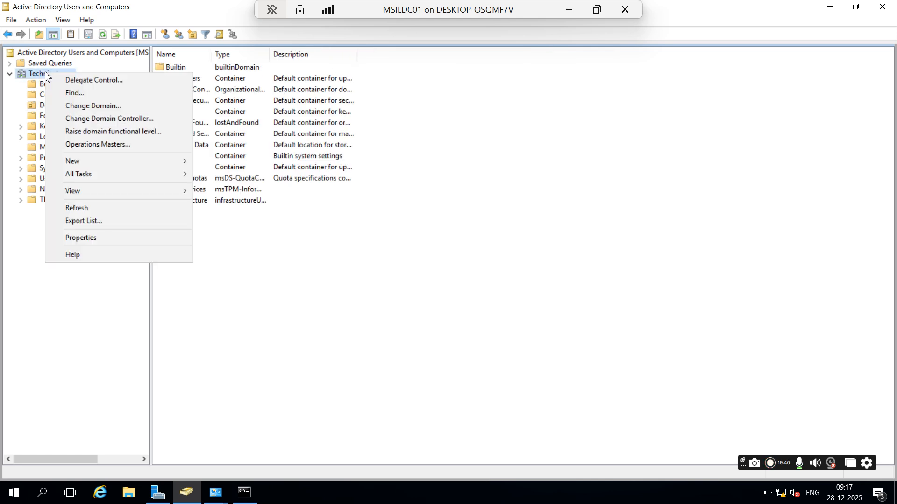
pyautogui.click(101, 120)
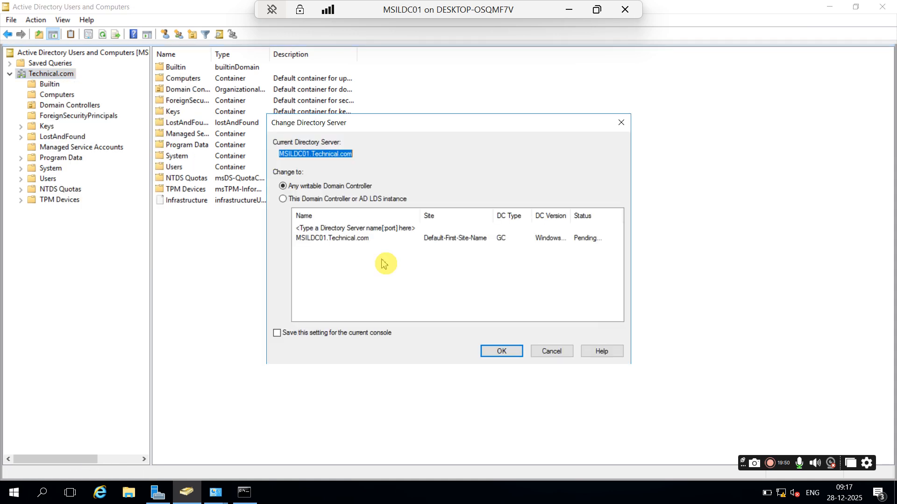
pyautogui.click(332, 229)
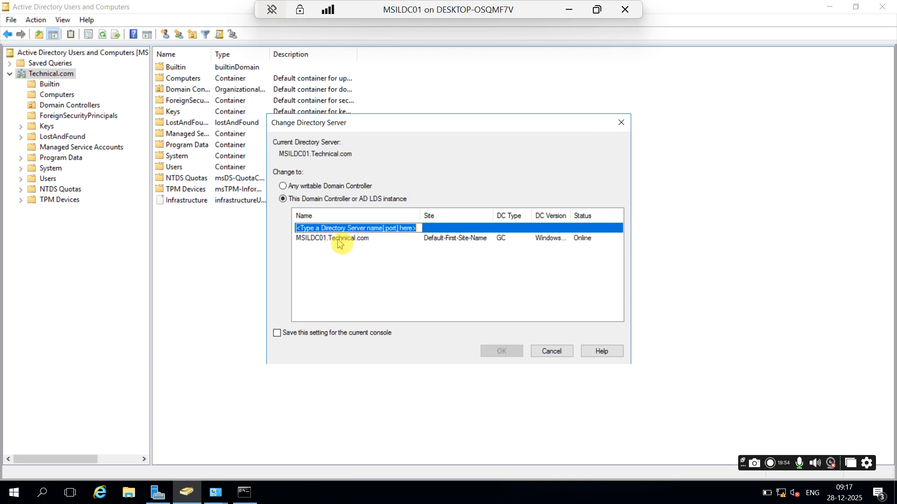
pyautogui.click(338, 239)
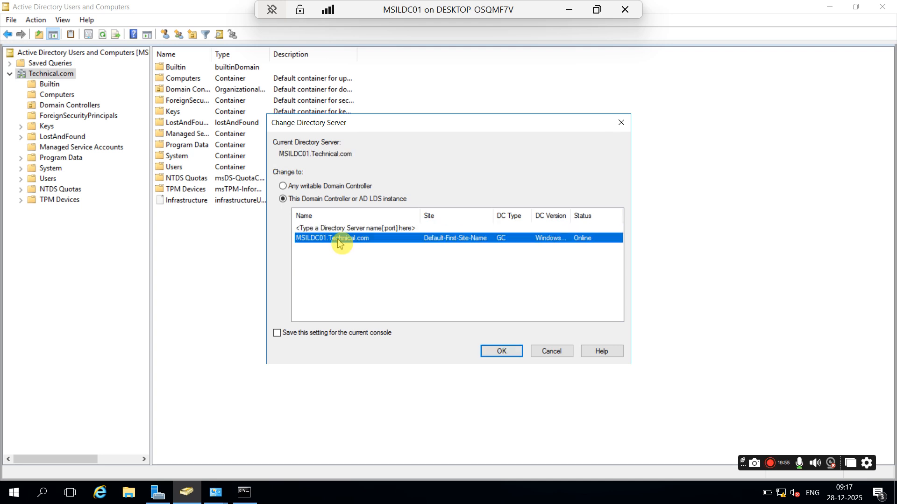
pyautogui.click(550, 353)
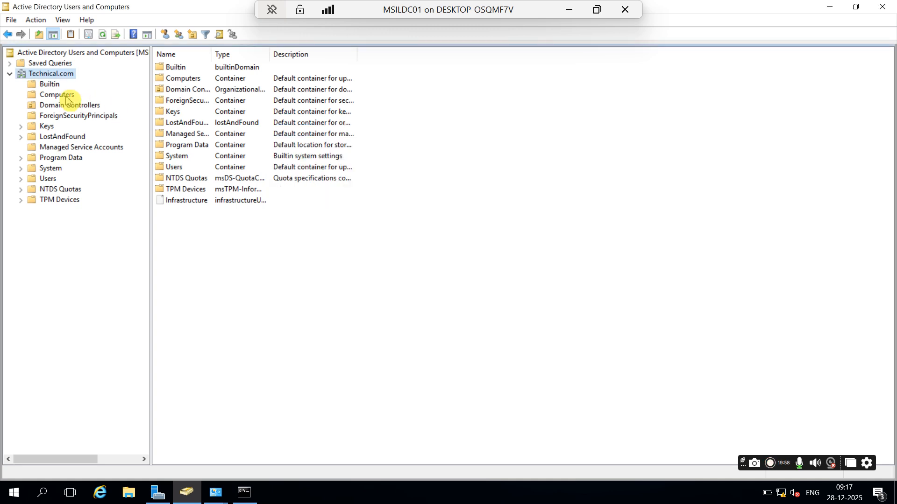
pyautogui.click(53, 97)
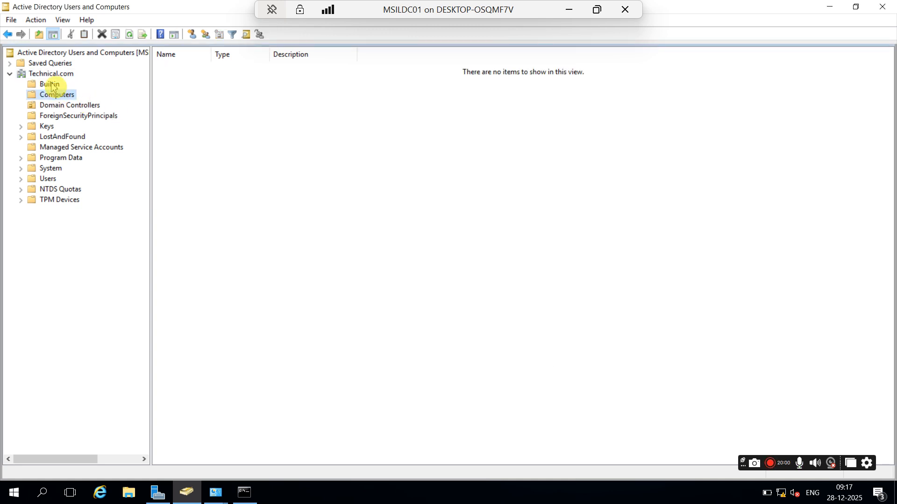
pyautogui.click(48, 75)
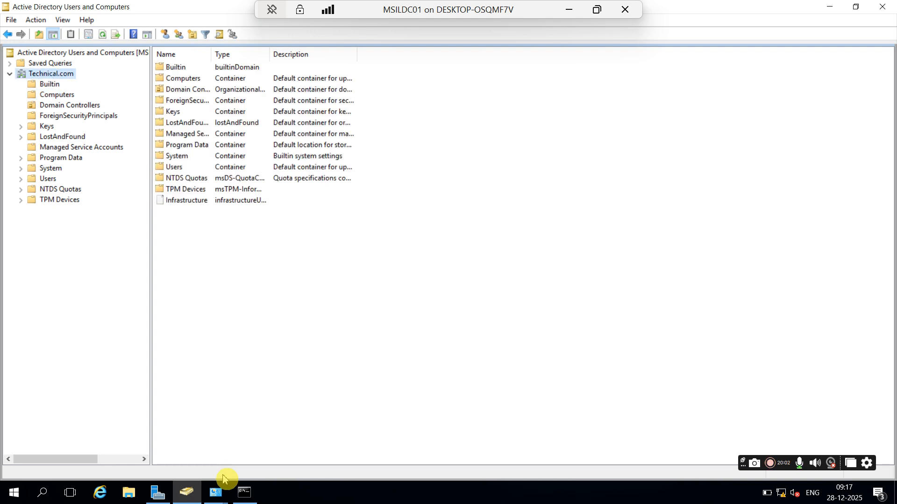
# Step: Clear the Command Prompt, run netdom query fsmo, and move the window down and right
pyautogui.click(244, 492)
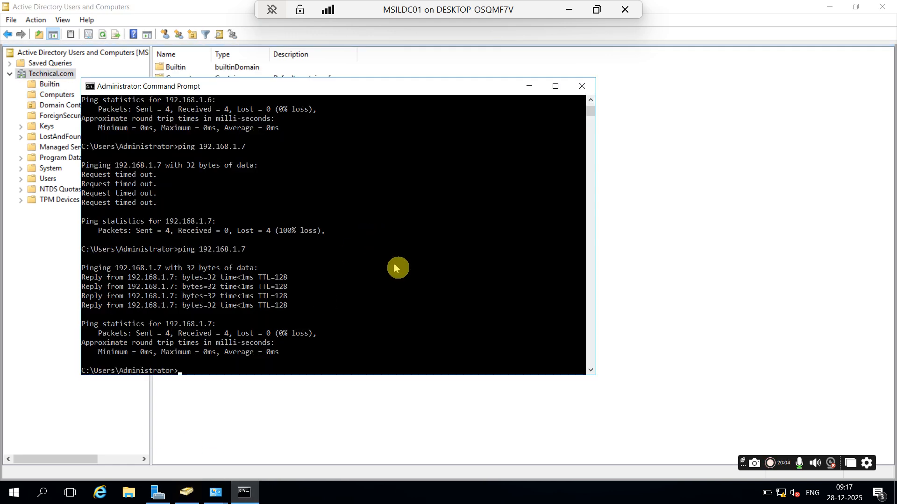
pyautogui.write('cls')
pyautogui.press('Return')
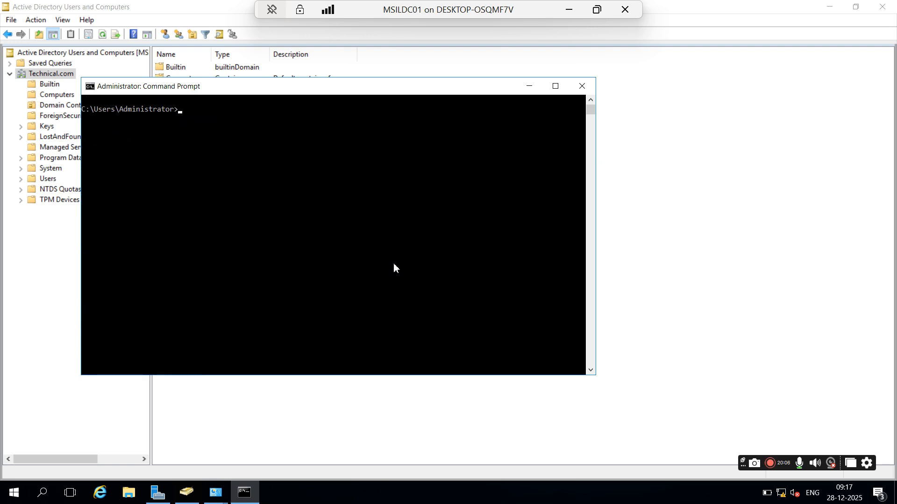
pyautogui.write('netd')
pyautogui.write('om query fsm')
pyautogui.press('Return')
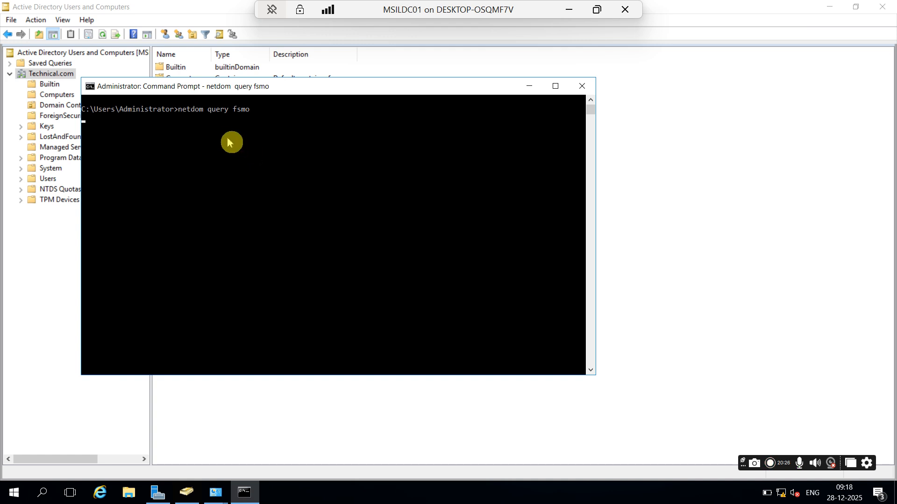
pyautogui.moveTo(244, 88); pyautogui.dragTo(386, 141)
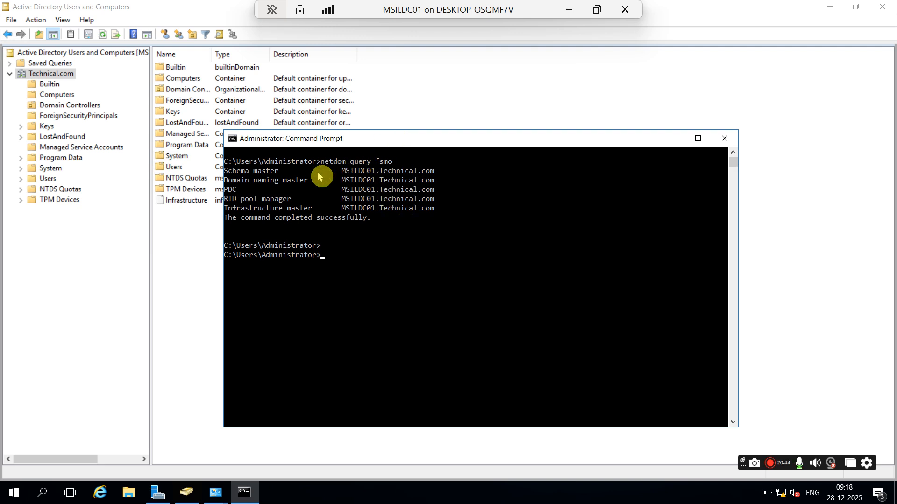
# Step: Maximize the MSILDC02 connection and sign in with the Administrator password
pyautogui.click(569, 9)
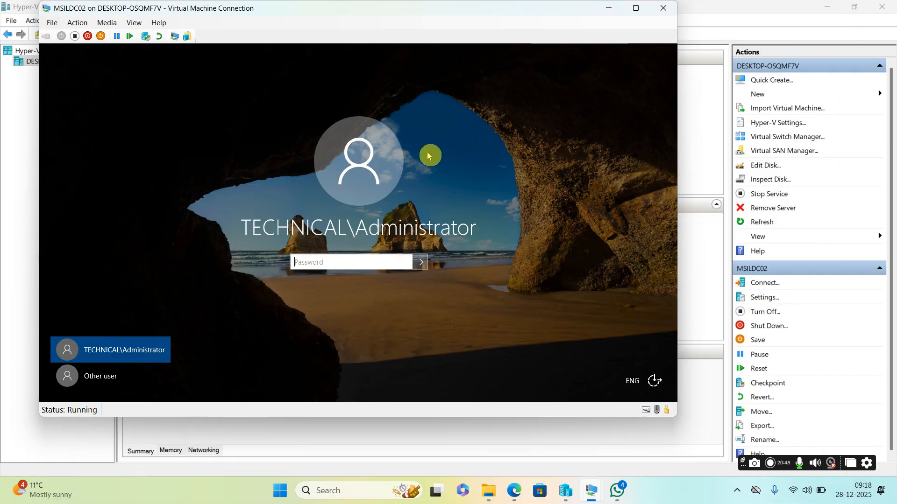
pyautogui.click(635, 9)
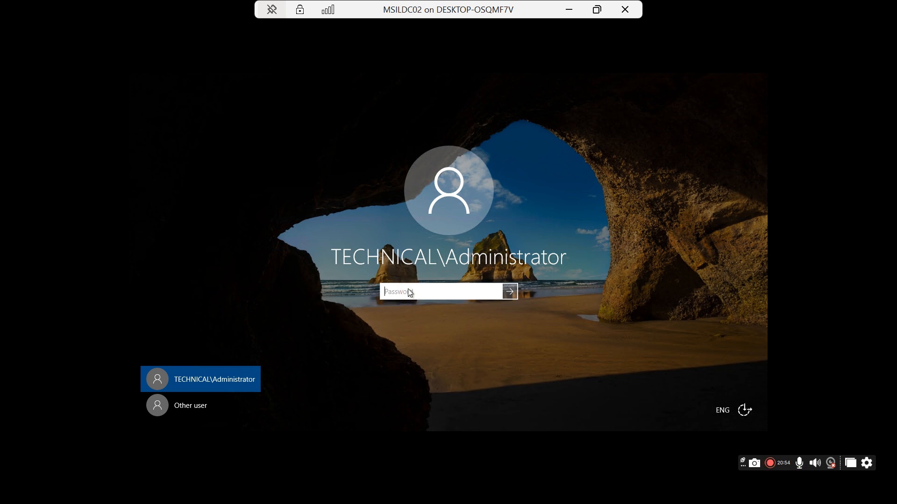
pyautogui.write('•••••••••••')
pyautogui.press('Return')
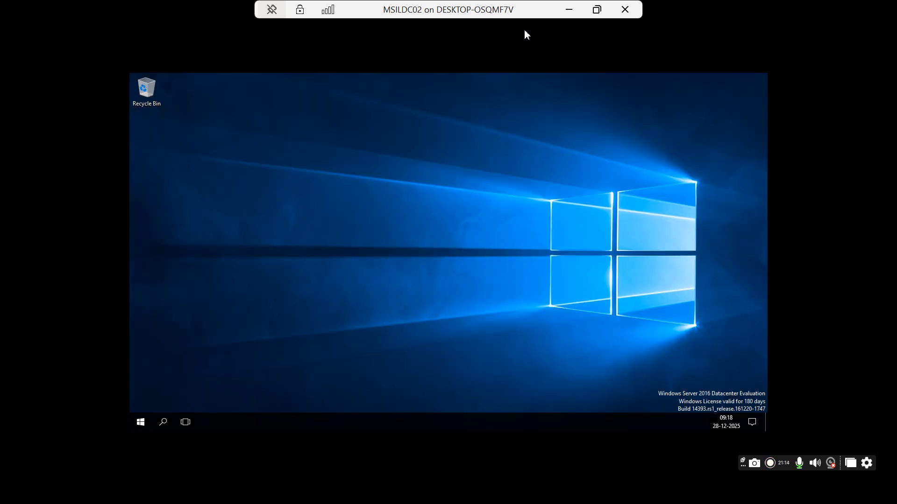
pyautogui.click(317, 150)
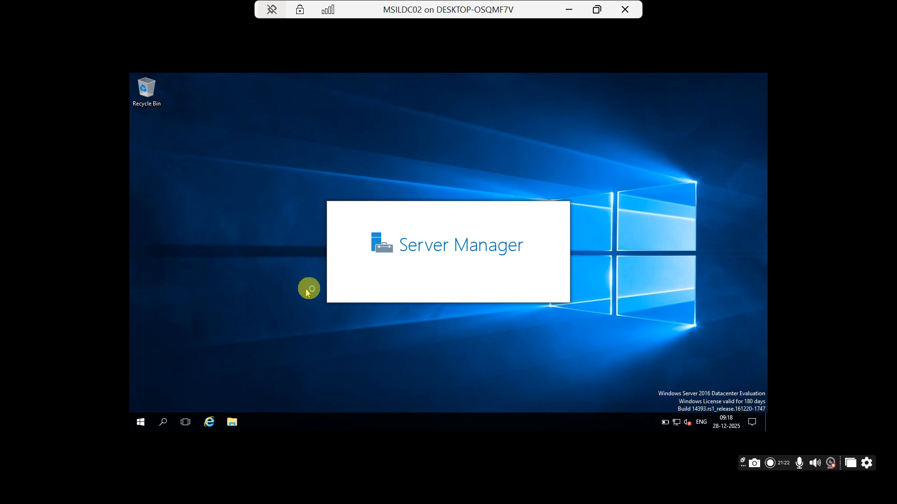
# Step: Launch dsa.msc, maximize it, and expand Technical.com to view the Computers container
pyautogui.click(163, 423)
pyautogui.write('dsa')
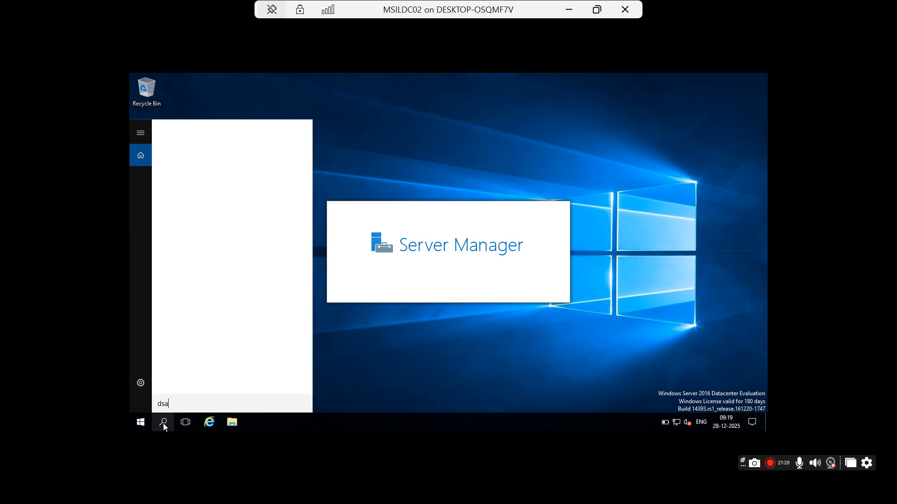
pyautogui.write('.msc')
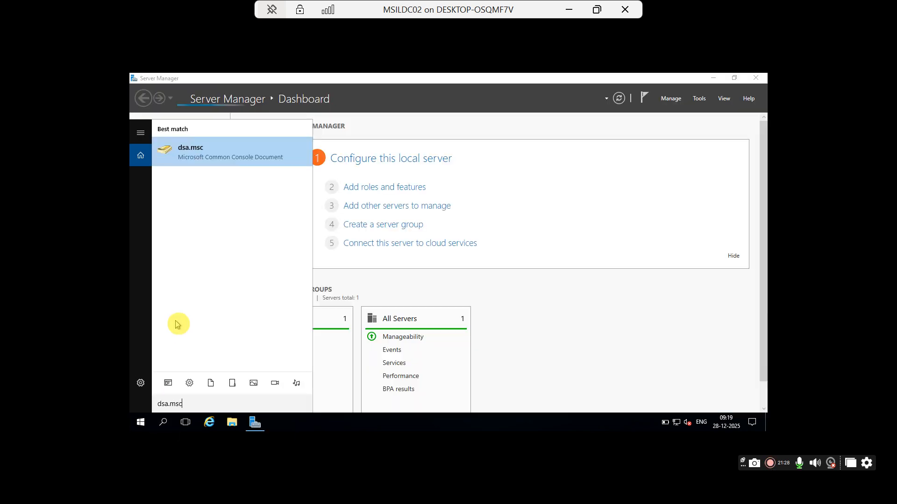
pyautogui.click(185, 148)
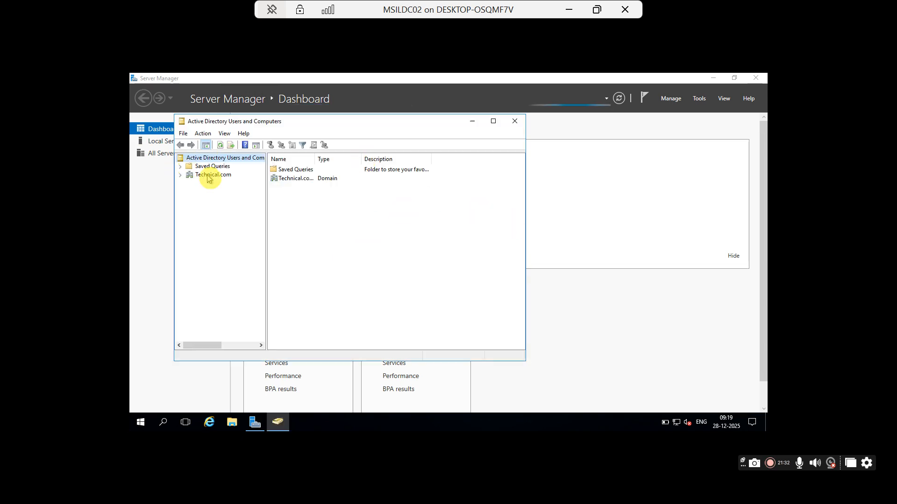
pyautogui.click(209, 176)
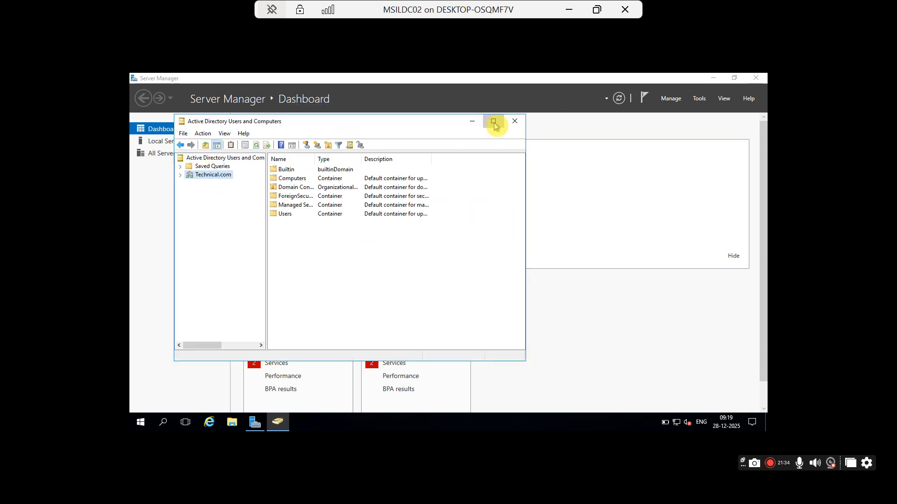
pyautogui.click(494, 123)
pyautogui.click(135, 130)
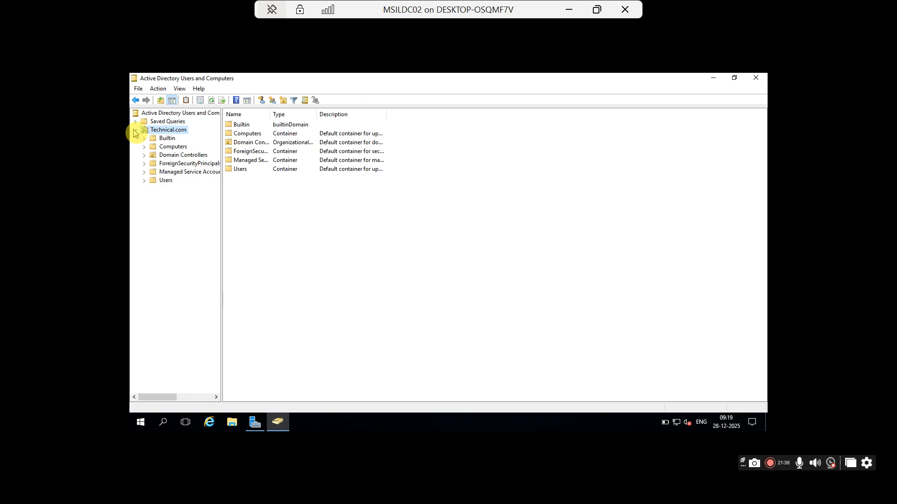
pyautogui.click(169, 148)
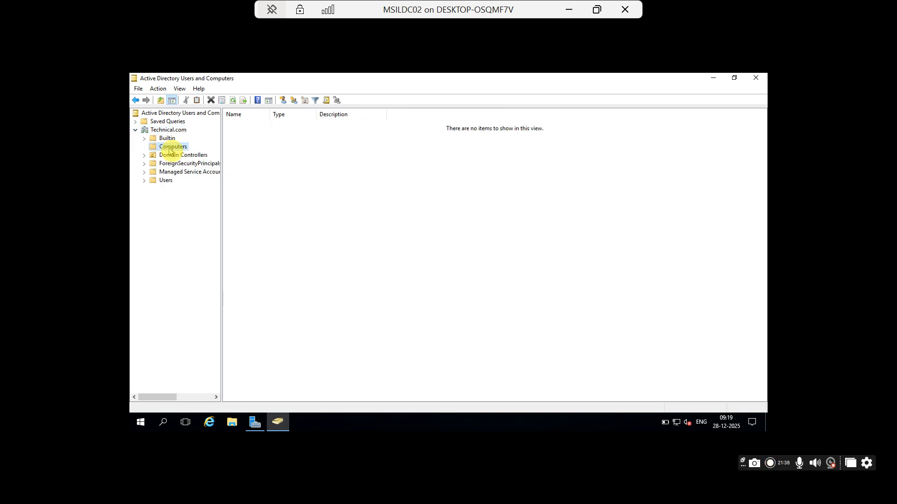
# Step: Turn on Advanced Features, list Builtin groups with a widened Name column, then minimize the console
pyautogui.click(159, 89)
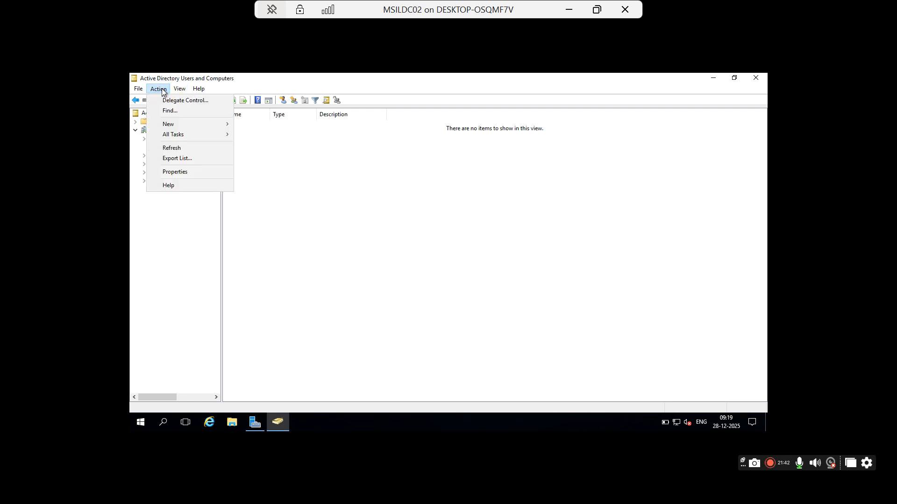
pyautogui.moveTo(181, 90)
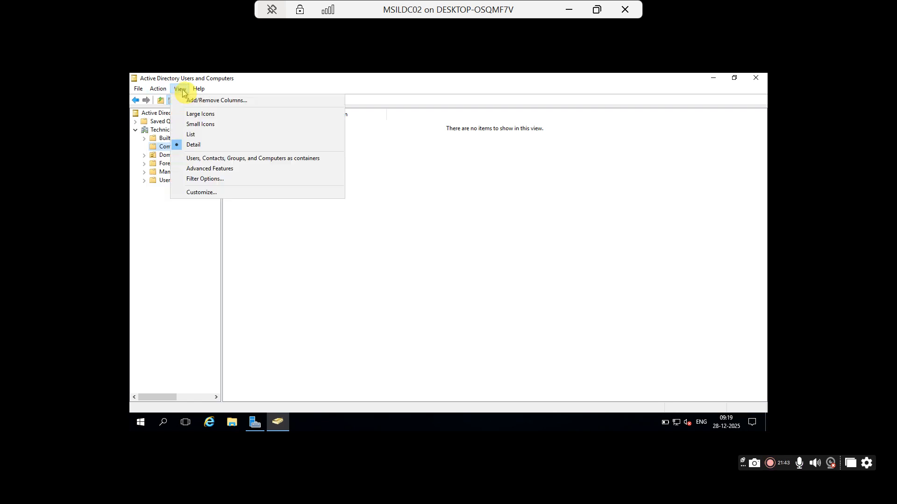
pyautogui.click(209, 172)
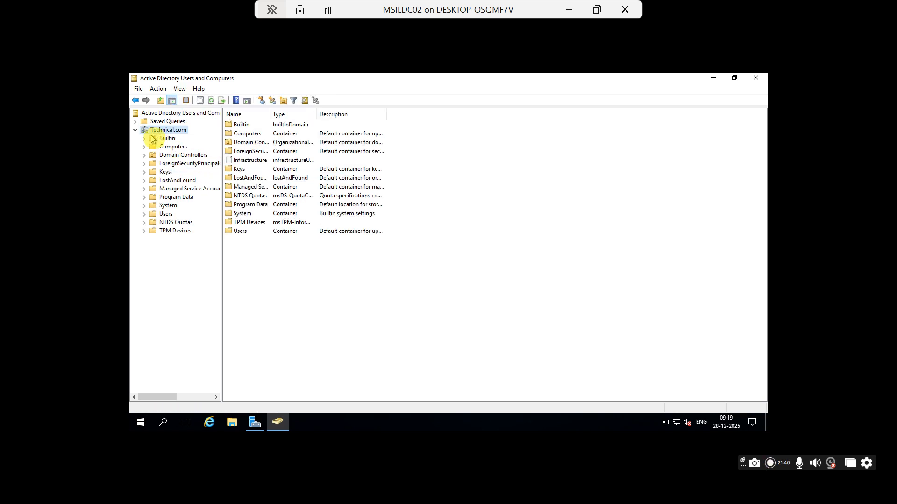
pyautogui.click(165, 138)
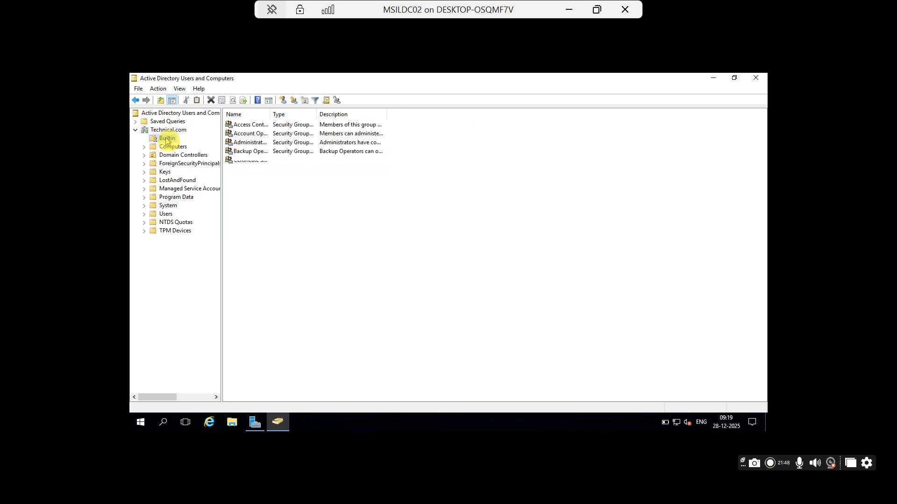
pyautogui.moveTo(269, 114); pyautogui.dragTo(536, 111)
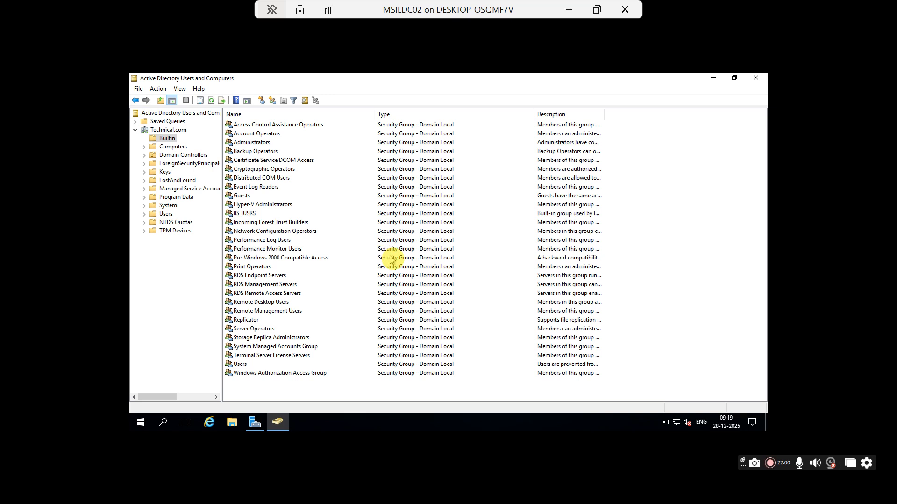
pyautogui.click(243, 155)
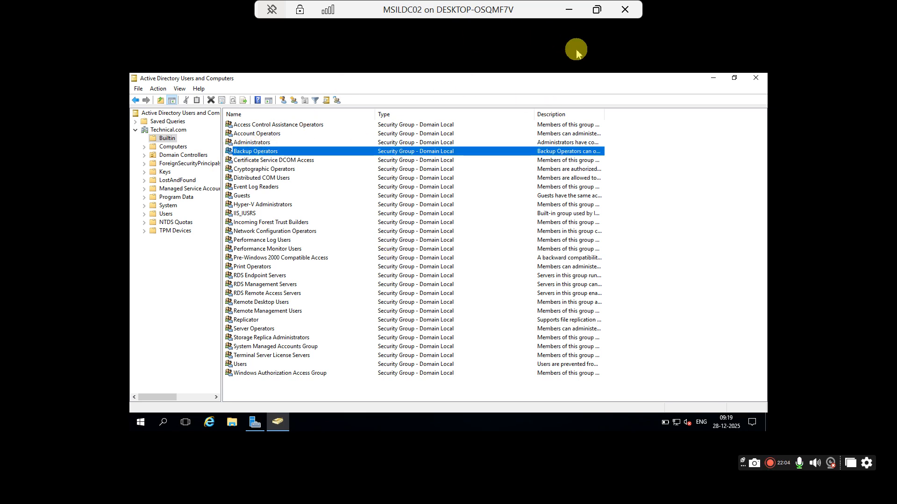
pyautogui.click(713, 79)
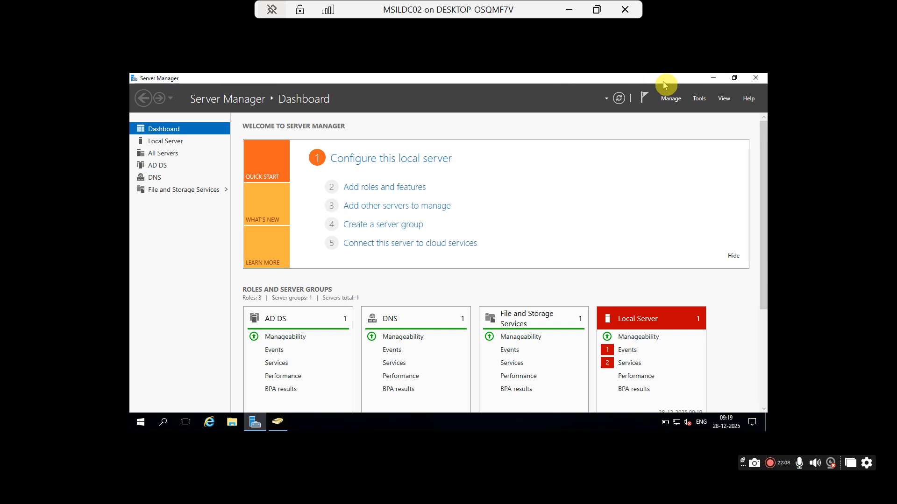
# Step: Minimize Server Manager, the MSILDC02 VM connection, and Hyper-V Manager to reveal the host desktop
pyautogui.click(713, 78)
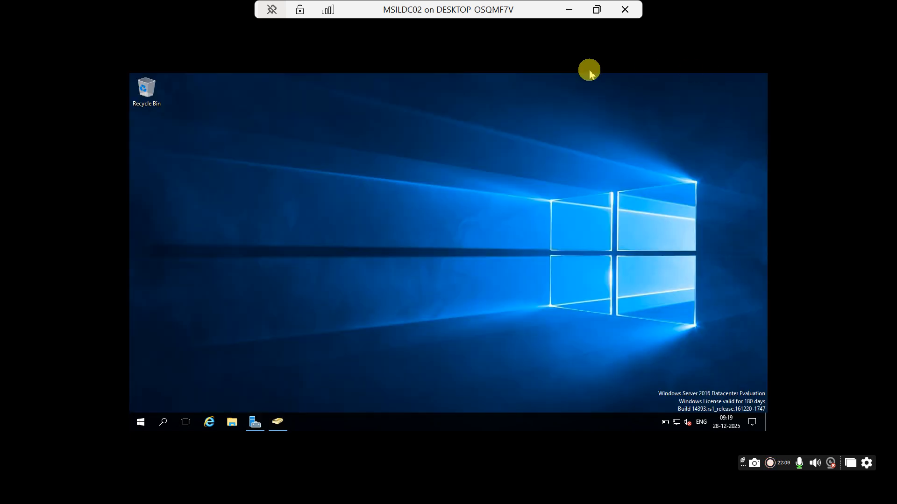
pyautogui.click(569, 10)
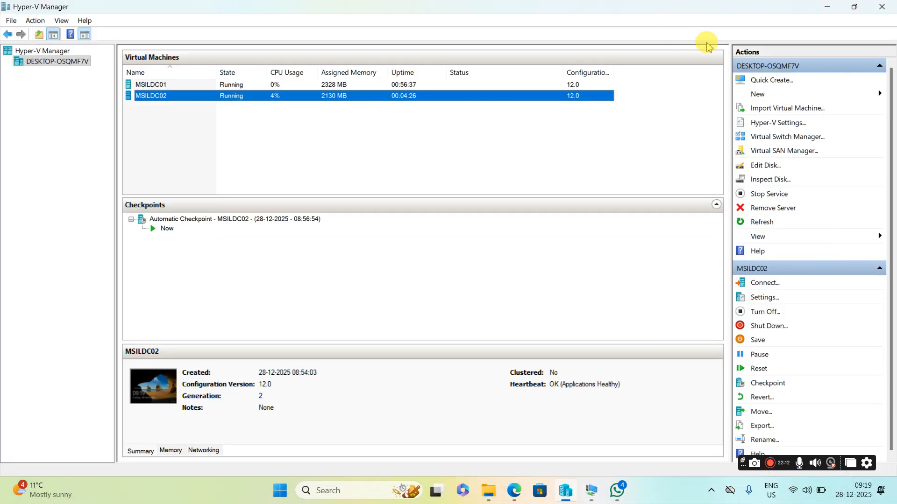
pyautogui.click(827, 7)
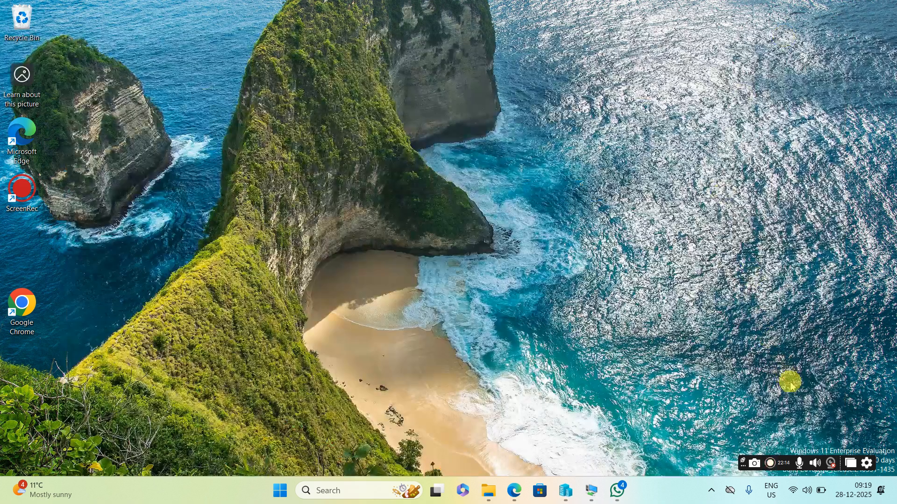